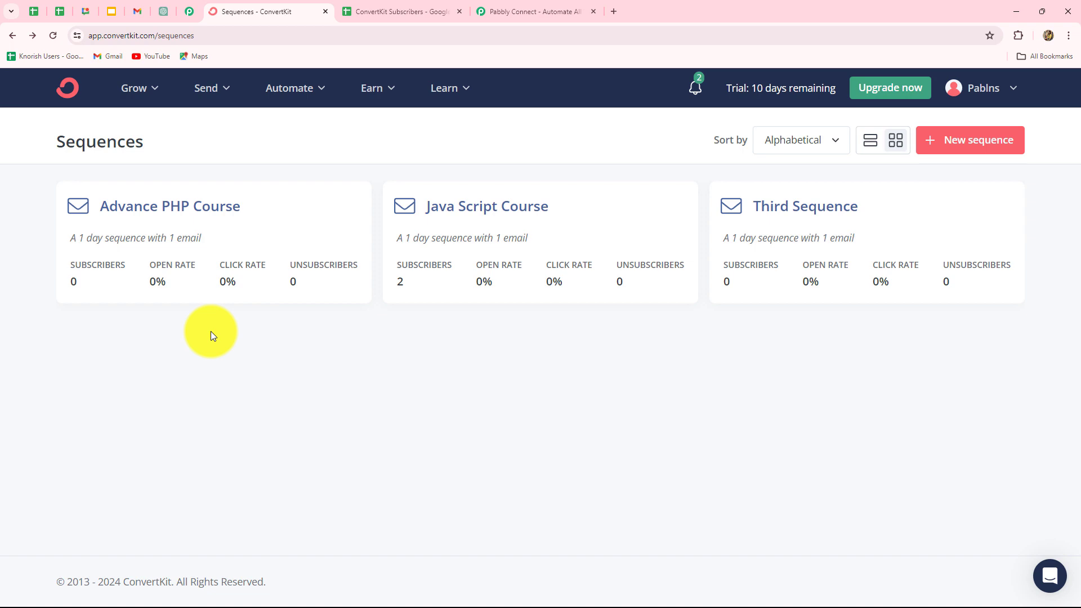
Step: Check the ConvertKit Subscribers sheet and Sequences list, then go to the Pabbly Connect website
{"action": "left_click", "coordinate": [387, 7]}
{"action": "left_click", "coordinate": [292, 8]}
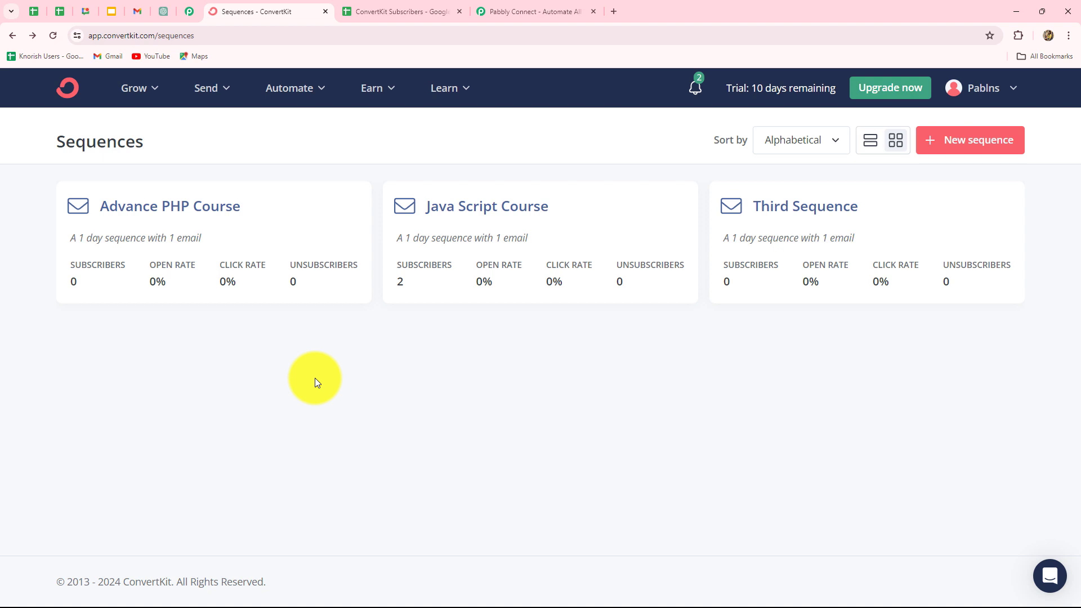
{"action": "left_click", "coordinate": [531, 11]}
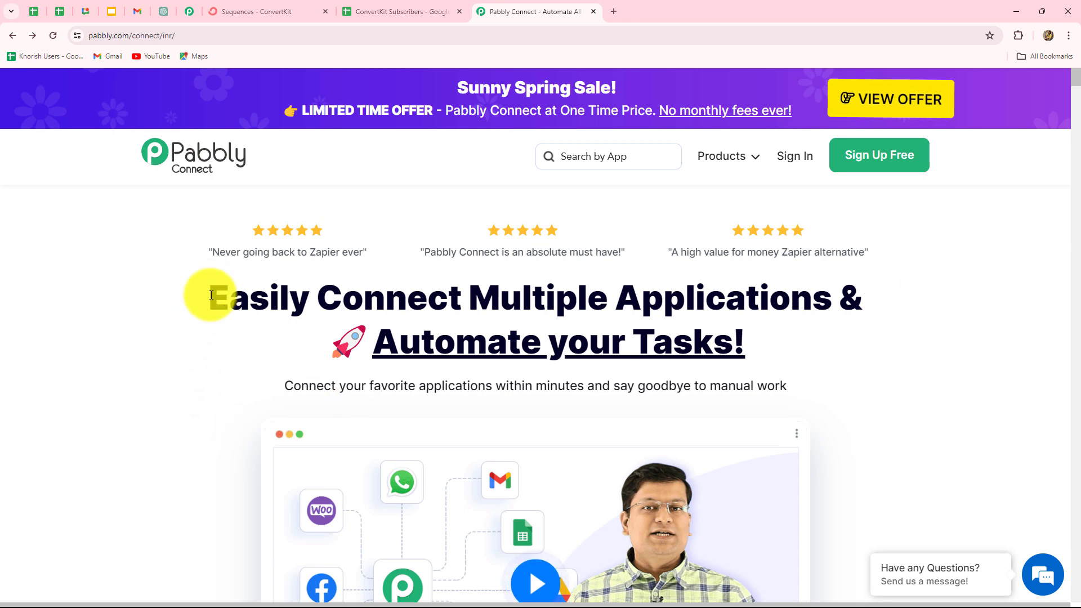
Step: Sign in to Pabbly and launch Pabbly Connect from the All Pabbly Apps page
{"action": "triple_click", "coordinate": [351, 301]}
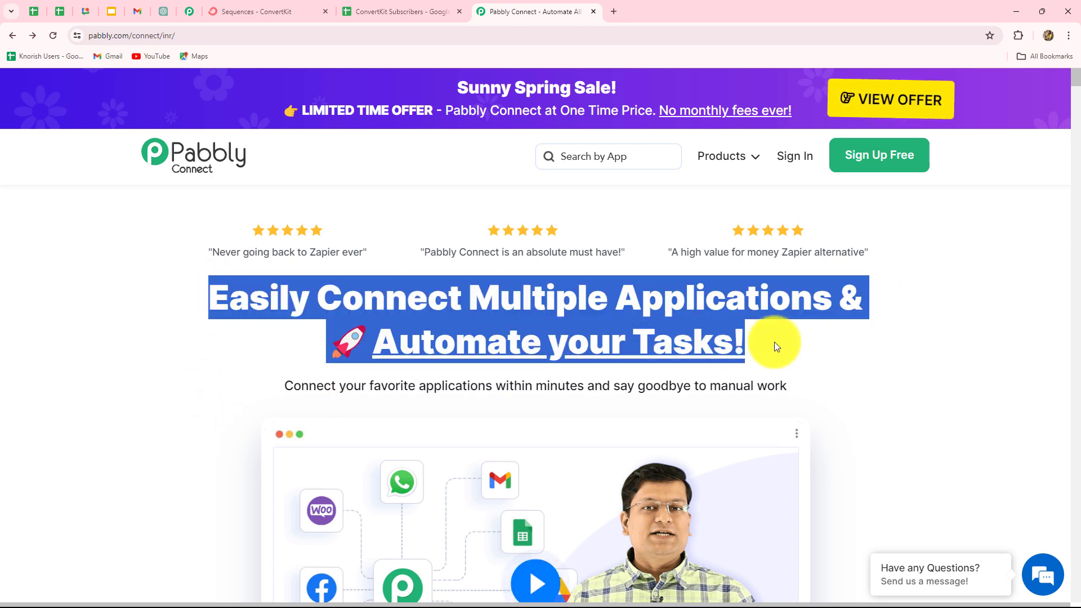
{"action": "left_click", "coordinate": [774, 342]}
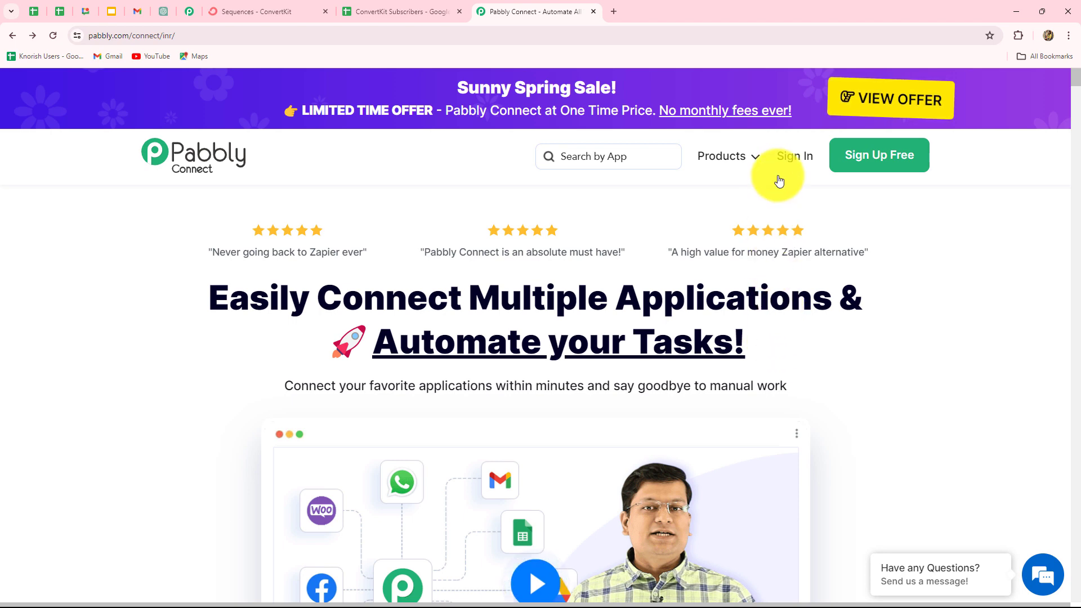
{"action": "left_click", "coordinate": [785, 161]}
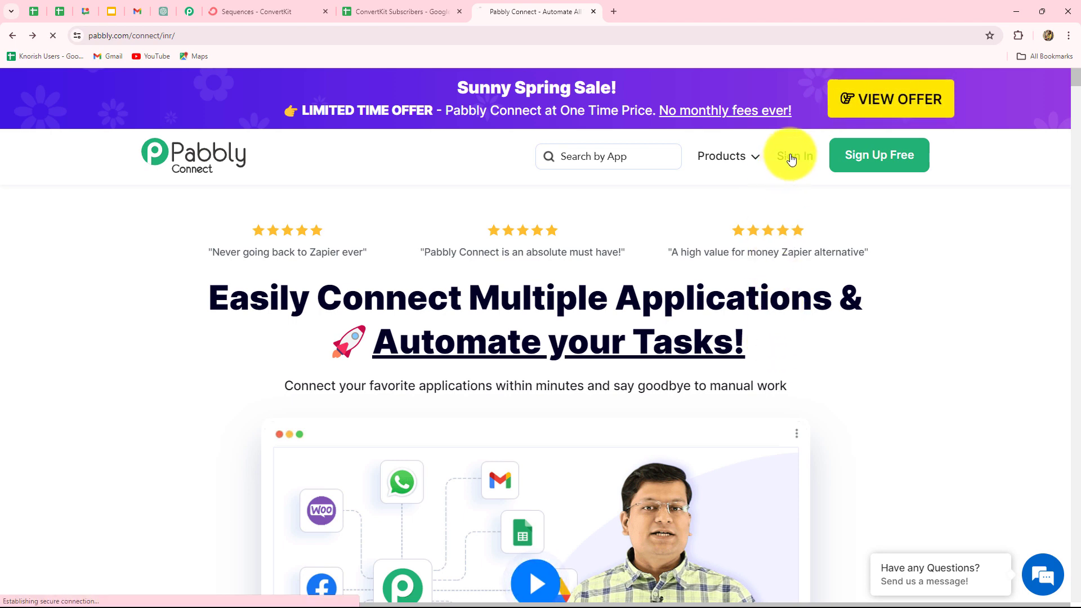
{"action": "scroll", "coordinate": [583, 509], "scroll_direction": "down", "scroll_amount": 3}
{"action": "scroll", "coordinate": [582, 509], "scroll_direction": "up", "scroll_amount": 2}
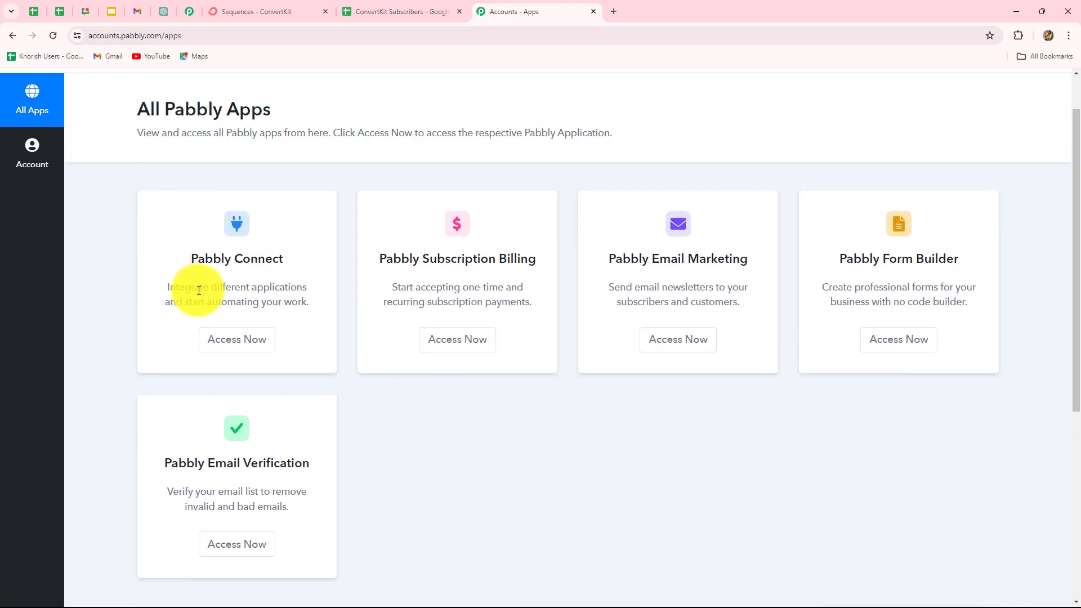
{"action": "left_click", "coordinate": [224, 348]}
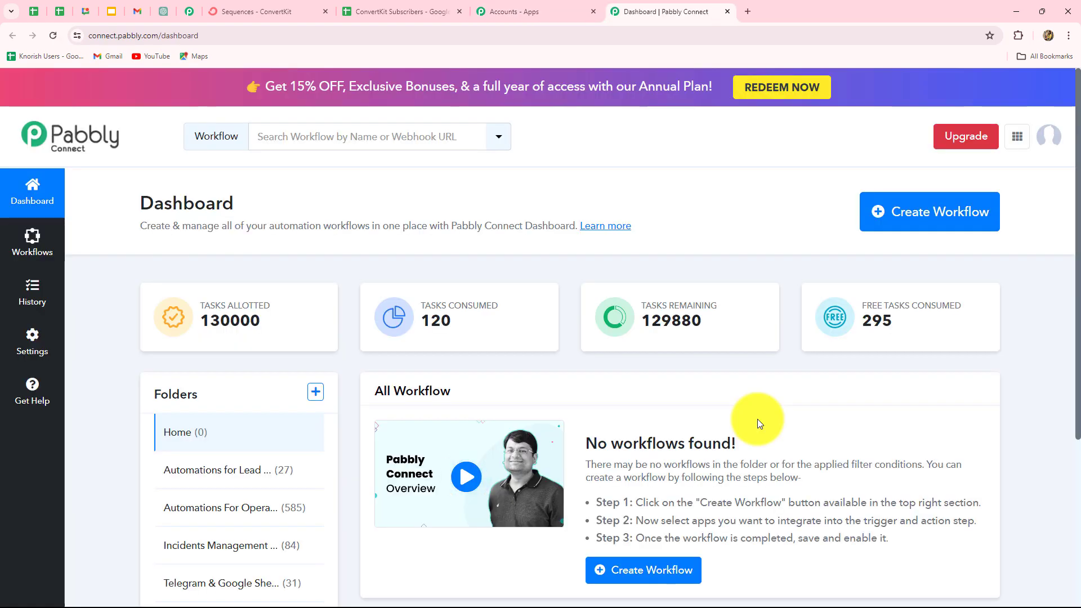
{"action": "scroll", "coordinate": [758, 421], "scroll_direction": "down", "scroll_amount": 2}
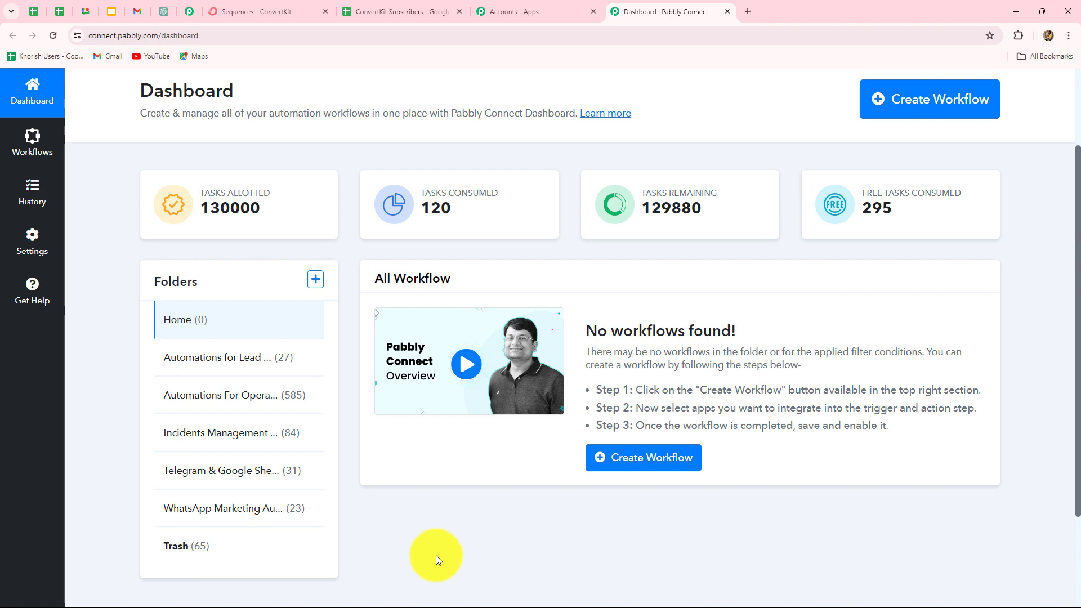
{"action": "scroll", "coordinate": [436, 555], "scroll_direction": "up", "scroll_amount": 2}
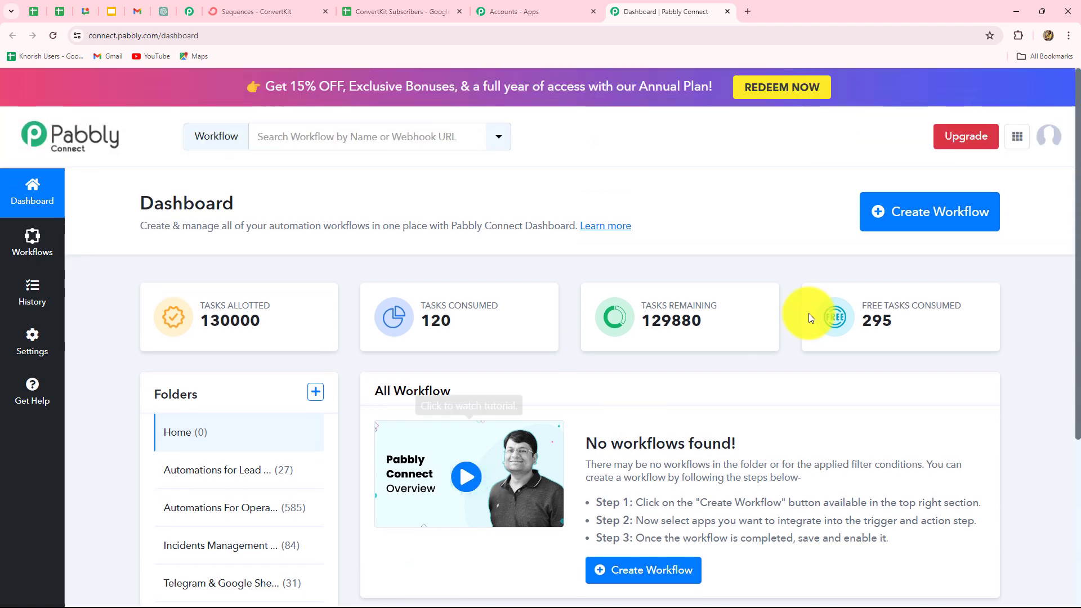
Step: Create workflow 'Create ConvertKit Subscriber in Sequence from Google Sheets' in the Automations for Lead Management folder
{"action": "left_click", "coordinate": [919, 225]}
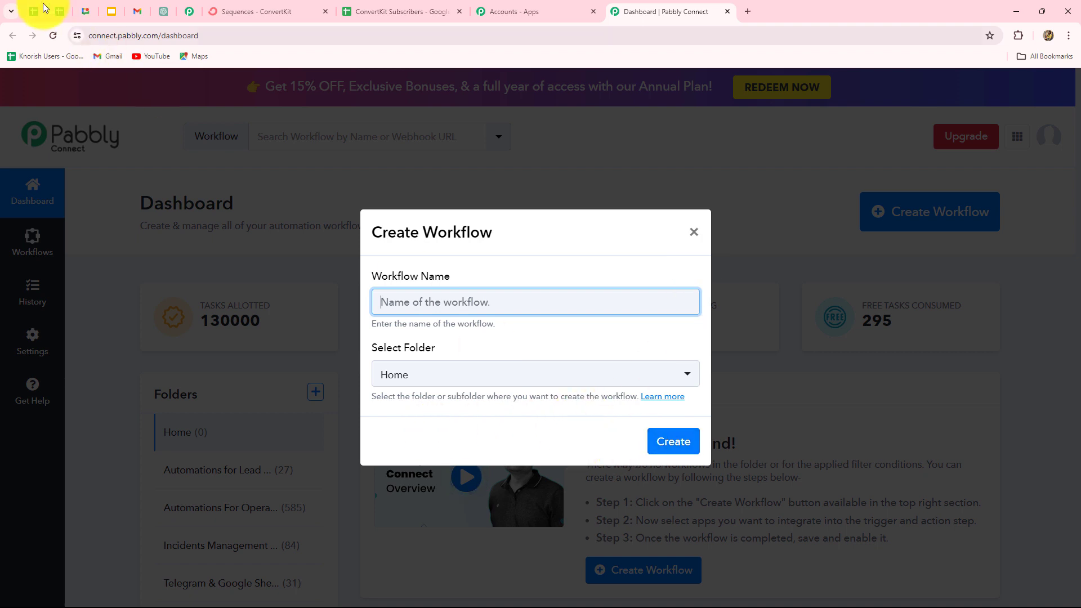
{"action": "type", "text": "Create ConvertKit Subscriber in Sequence from Google Sheets"}
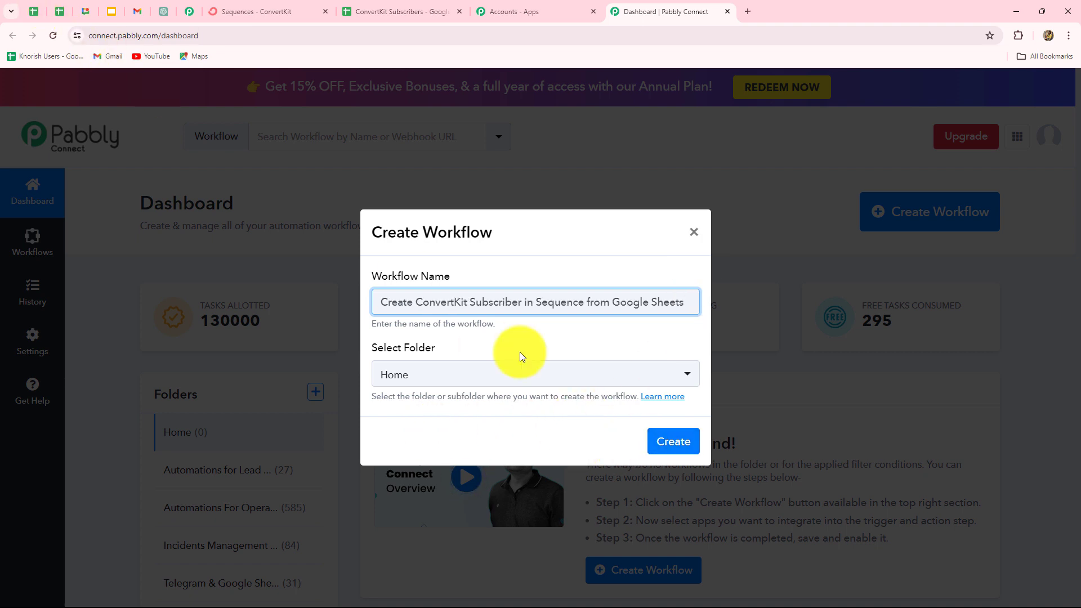
{"action": "left_click", "coordinate": [488, 380]}
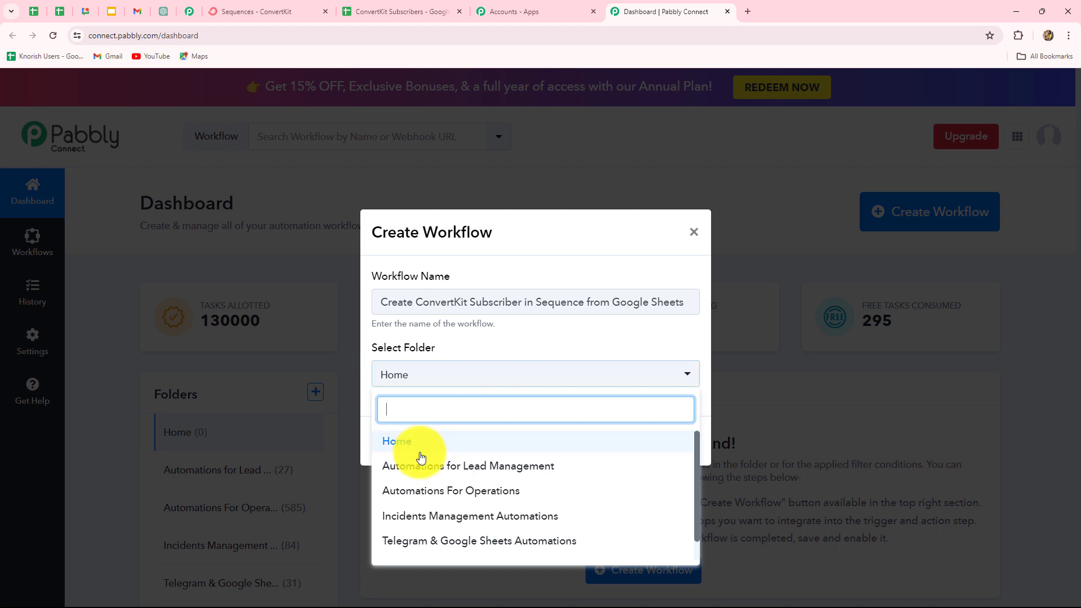
{"action": "left_click", "coordinate": [494, 472]}
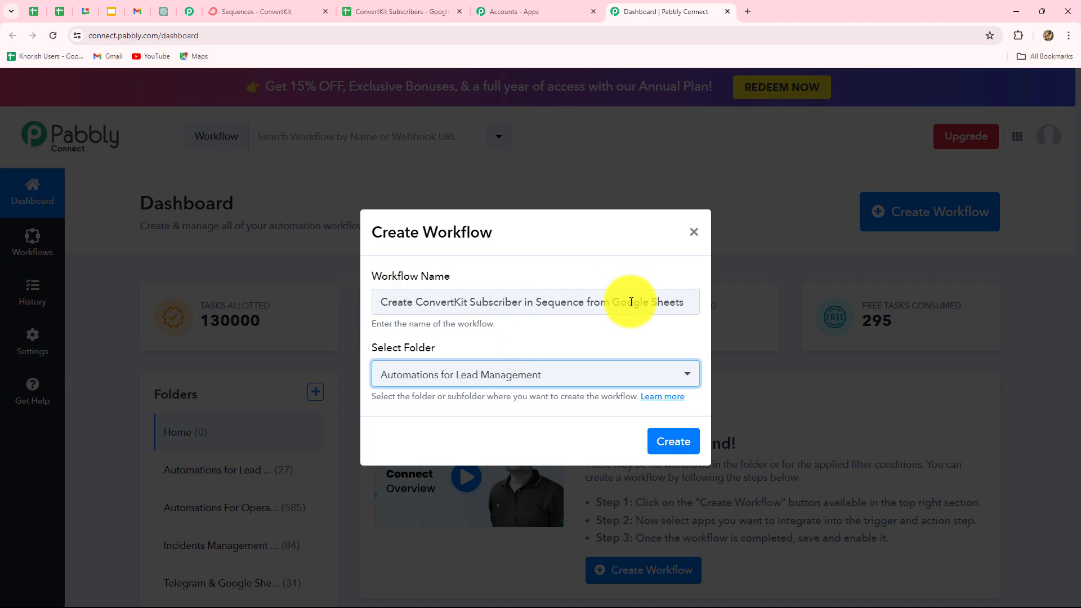
{"action": "left_click", "coordinate": [659, 448]}
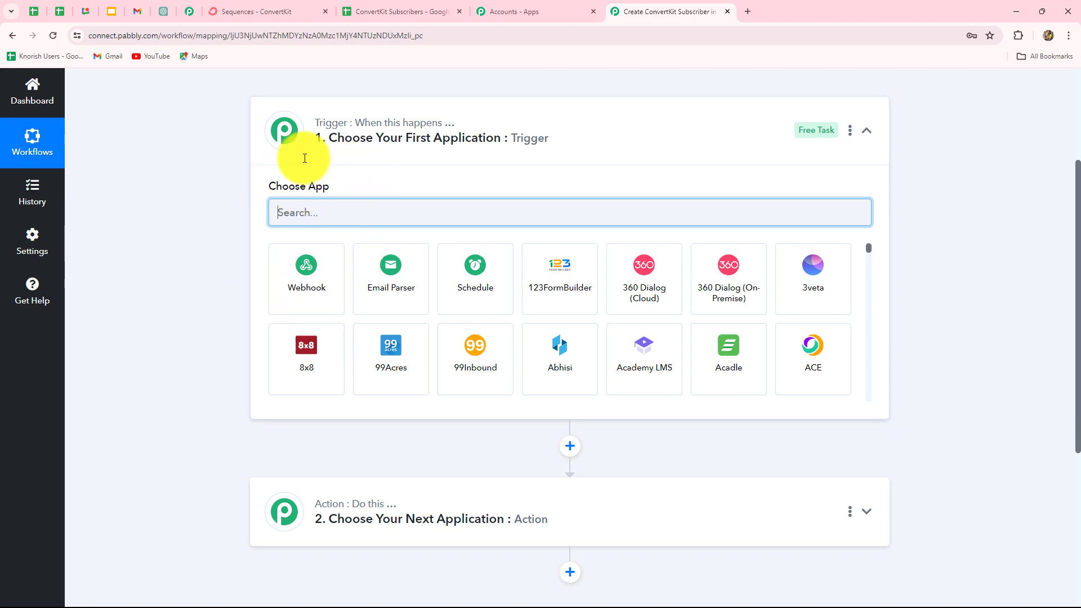
{"action": "left_click", "coordinate": [381, 11]}
{"action": "left_click", "coordinate": [642, 10]}
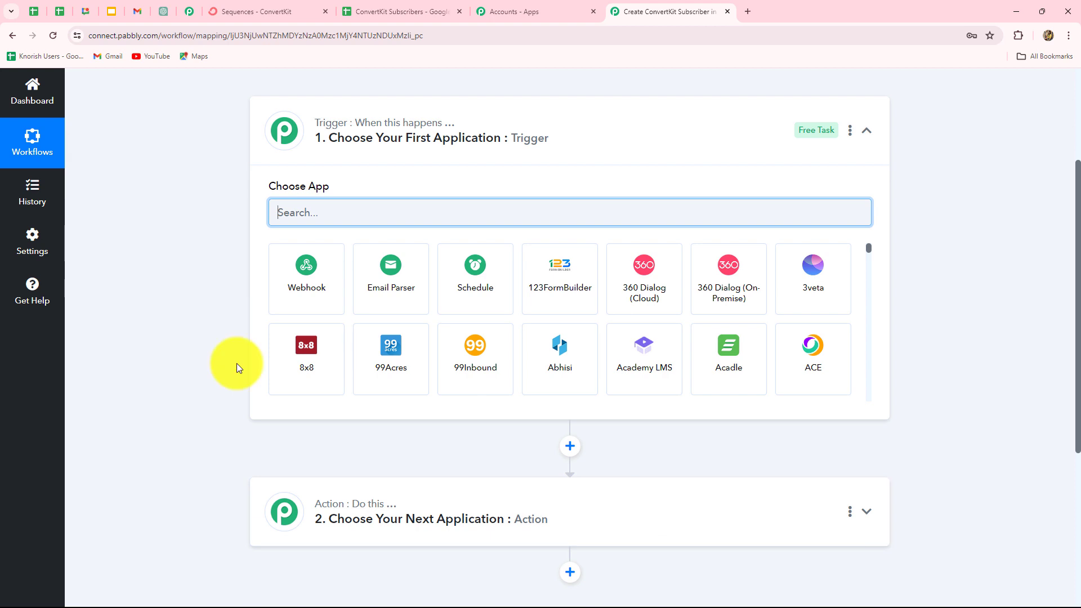
{"action": "left_click", "coordinate": [373, 7]}
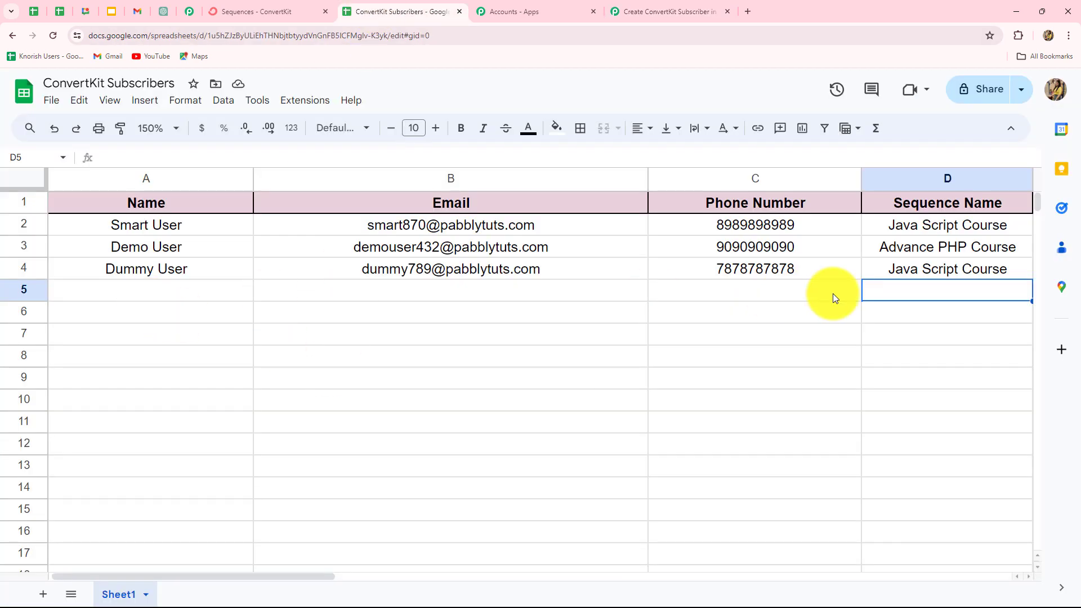
{"action": "left_click", "coordinate": [667, 12]}
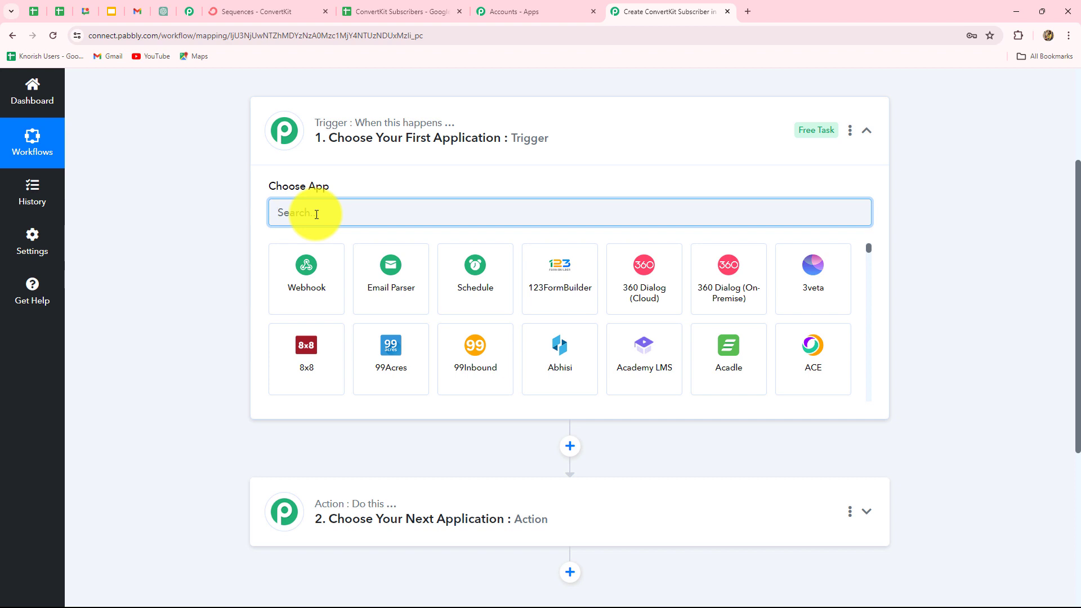
Step: Set the trigger to Google Sheets with the New or Updated Spreadsheet Row event
{"action": "type", "text": "Googl"}
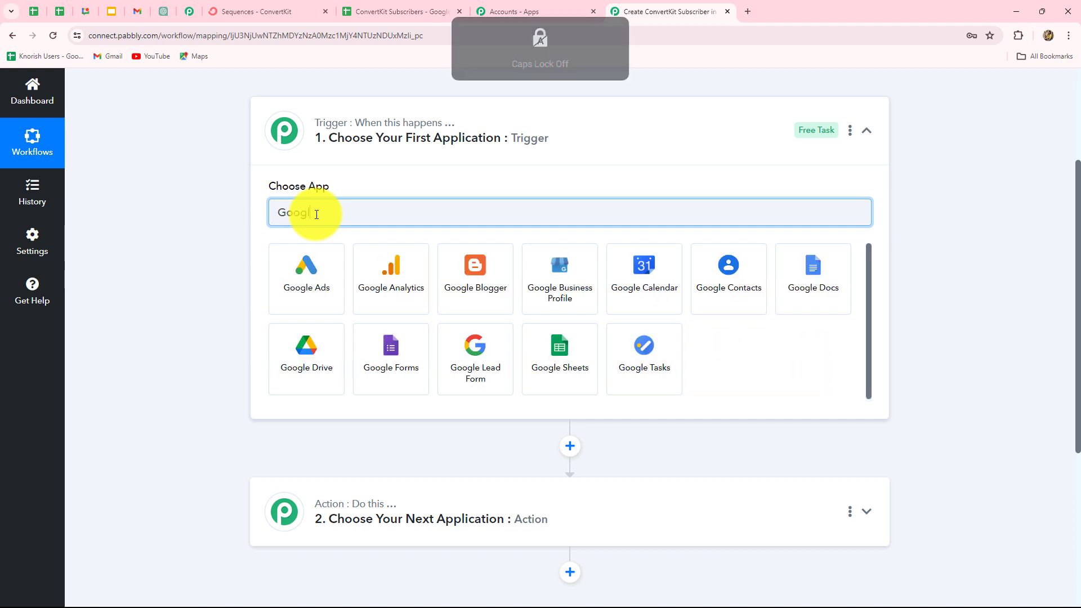
{"action": "left_click", "coordinate": [541, 379]}
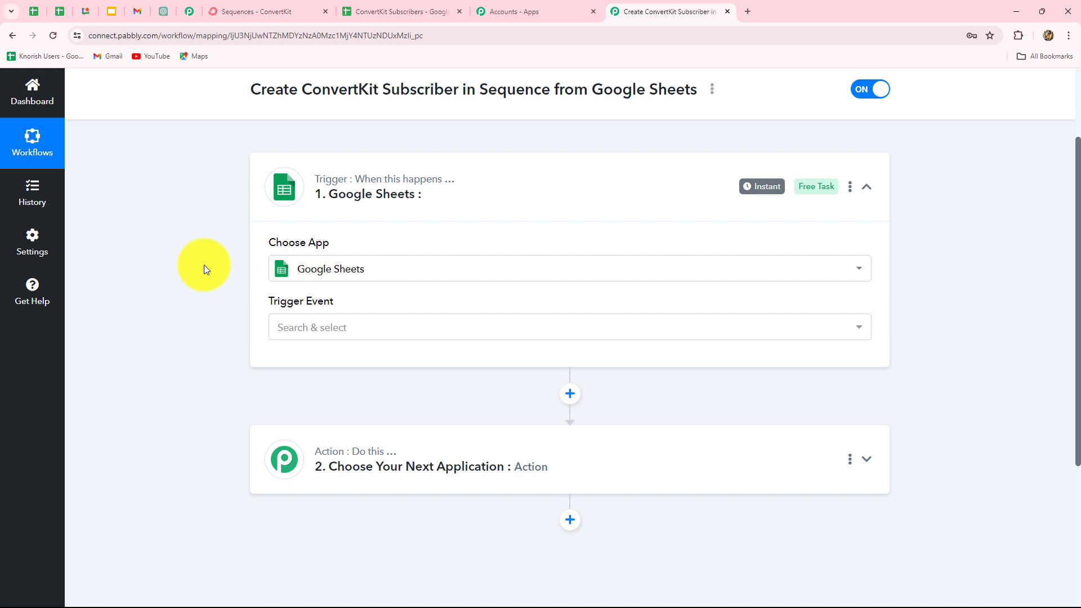
{"action": "left_click", "coordinate": [332, 329]}
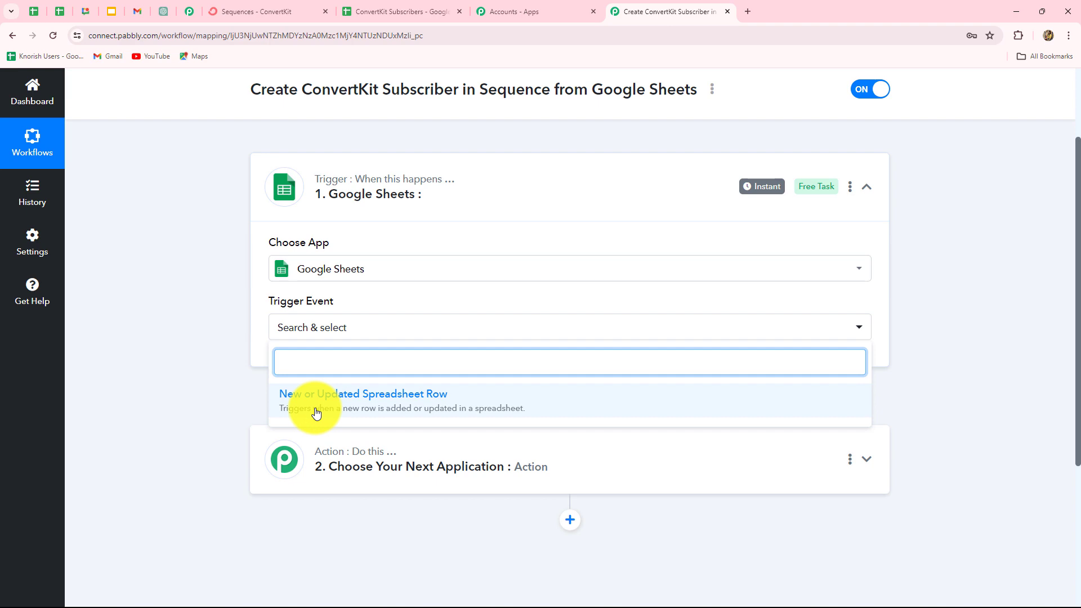
{"action": "left_click", "coordinate": [421, 406]}
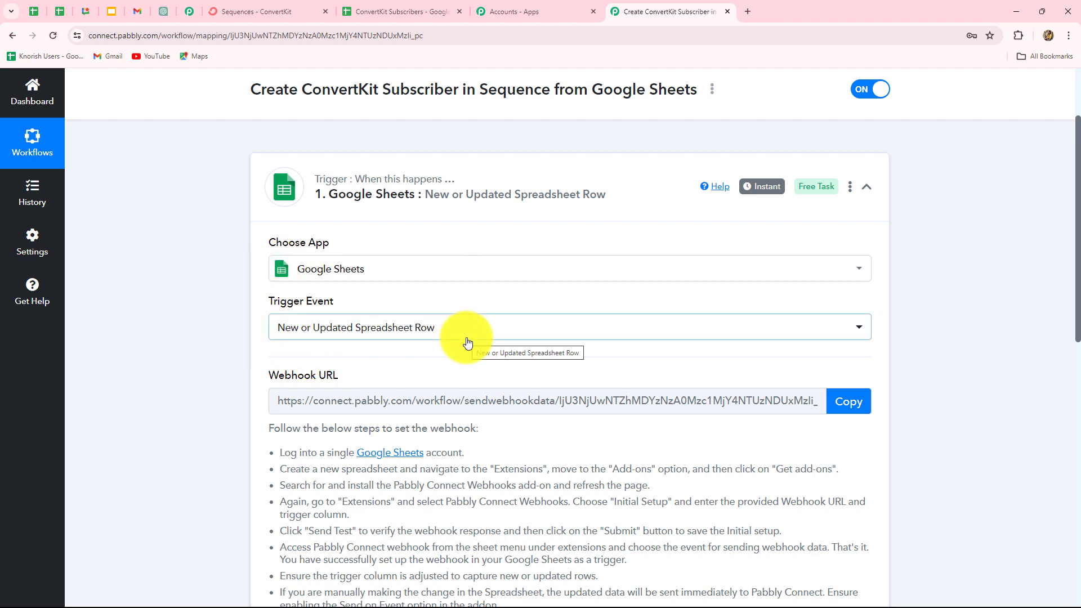
Step: Review the webhook setup instructions, copy the webhook URL, and return to the ConvertKit Subscribers spreadsheet
{"action": "scroll", "coordinate": [467, 342], "scroll_direction": "down", "scroll_amount": 3}
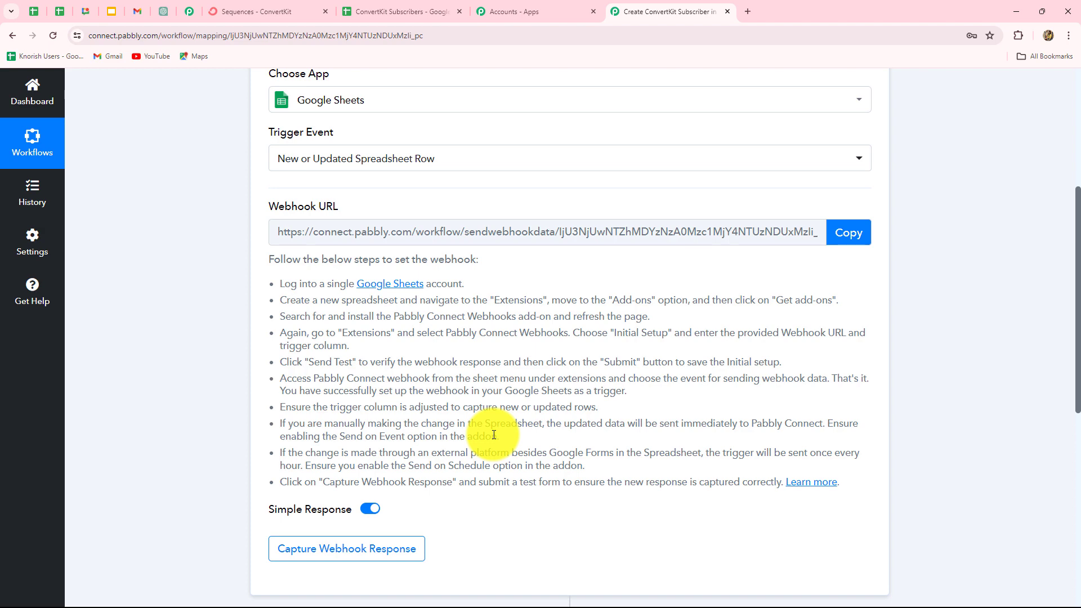
{"action": "scroll", "coordinate": [494, 435], "scroll_direction": "up", "scroll_amount": 3}
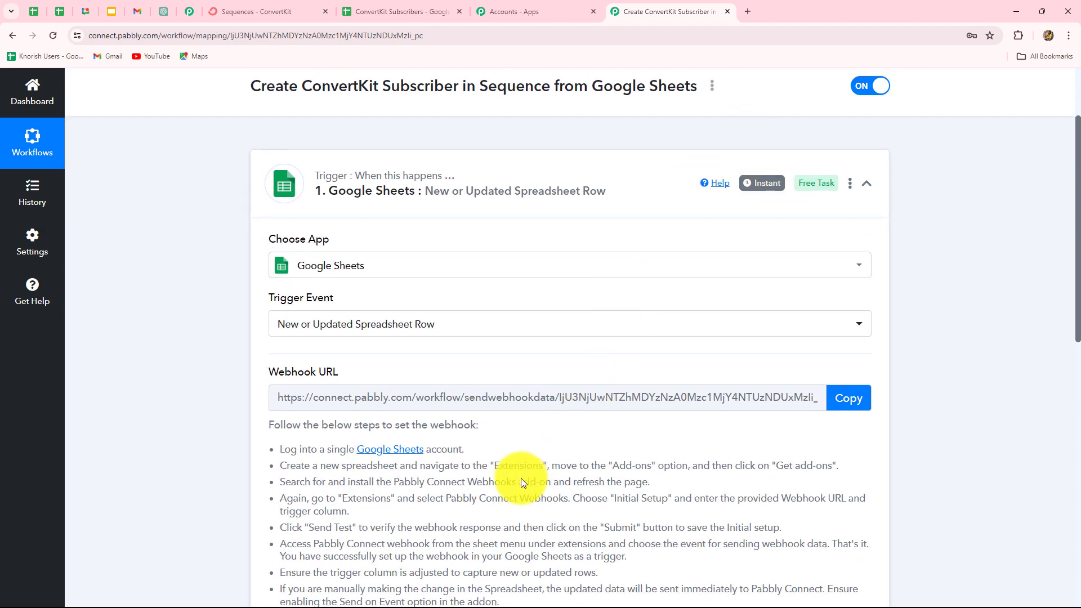
{"action": "scroll", "coordinate": [522, 482], "scroll_direction": "down", "scroll_amount": 2}
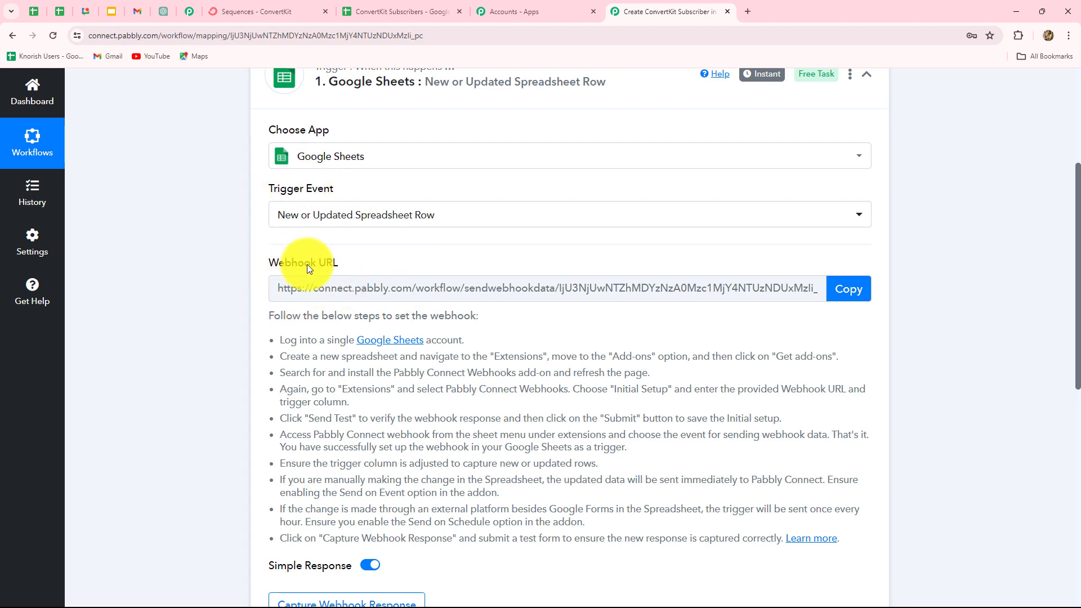
{"action": "mouse_move", "coordinate": [293, 271]}
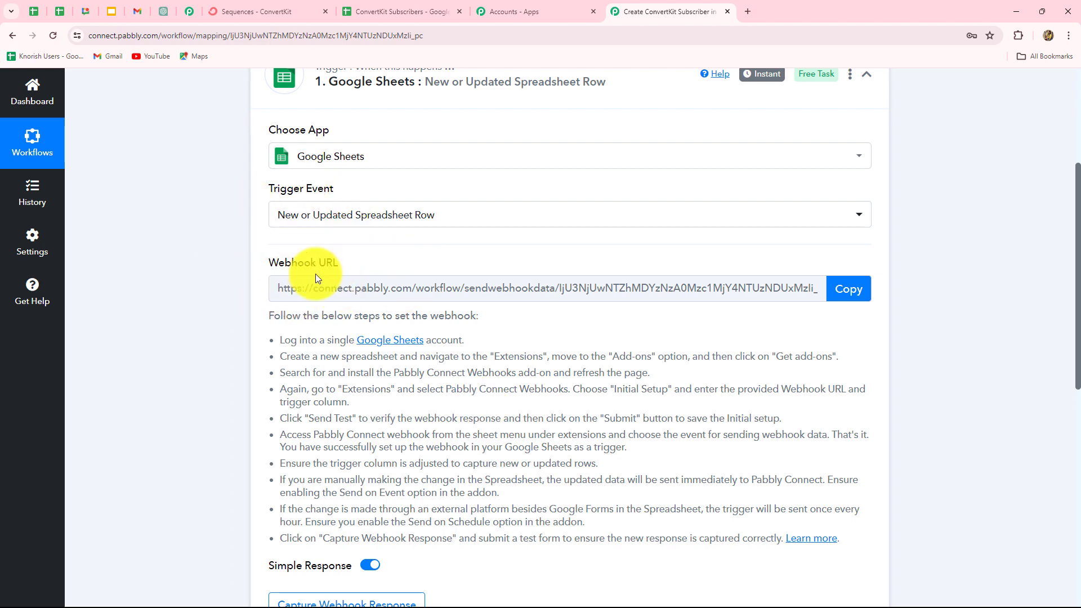
{"action": "scroll", "coordinate": [326, 495], "scroll_direction": "up", "scroll_amount": 2}
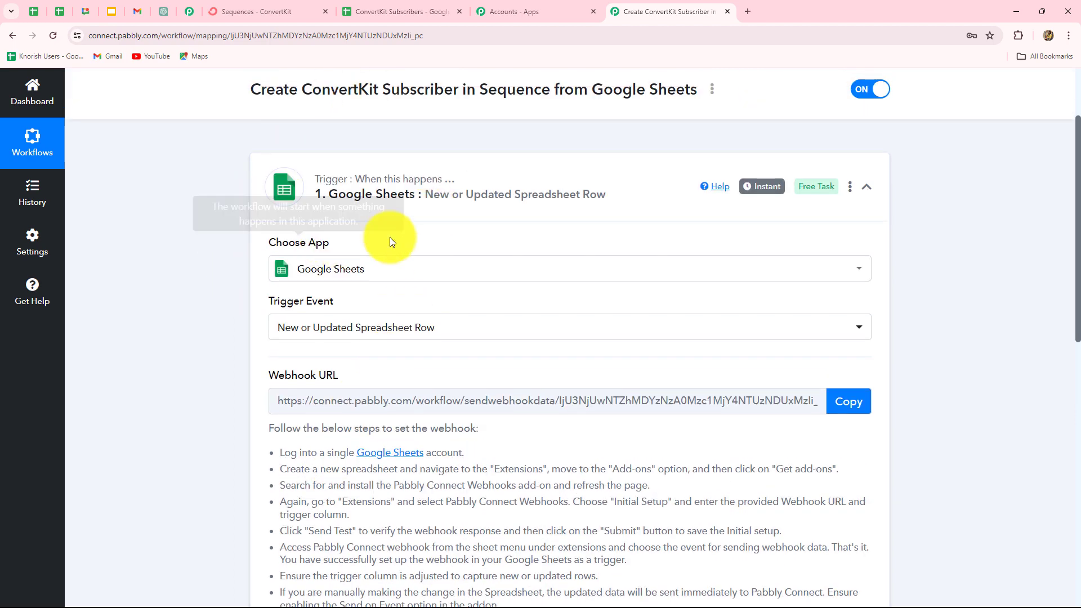
{"action": "scroll", "coordinate": [407, 508], "scroll_direction": "down", "scroll_amount": 4}
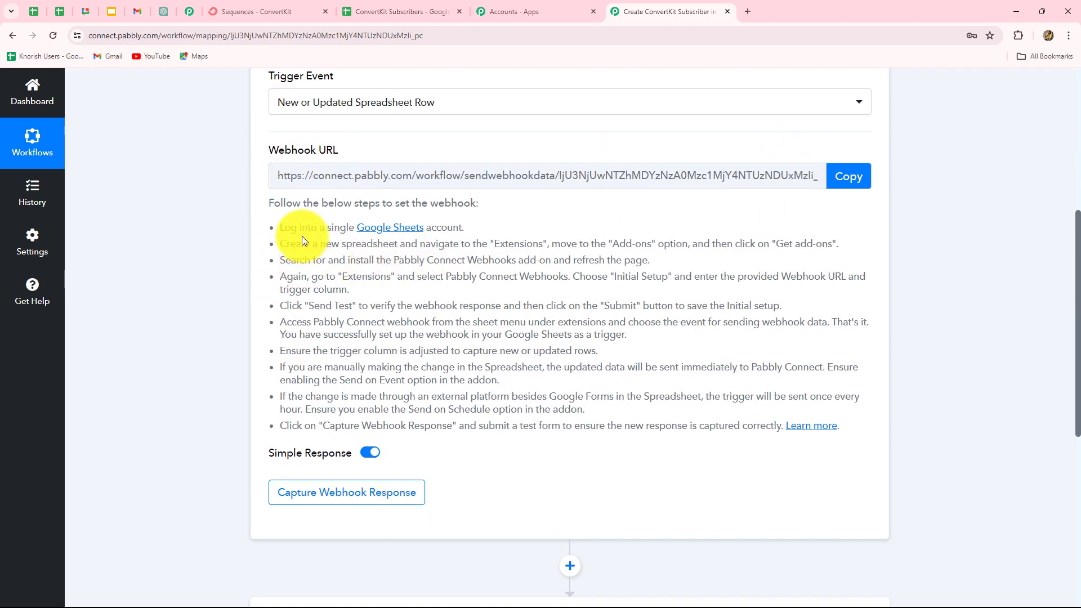
{"action": "left_click_drag", "start_coordinate": [281, 227], "coordinate": [811, 428]}
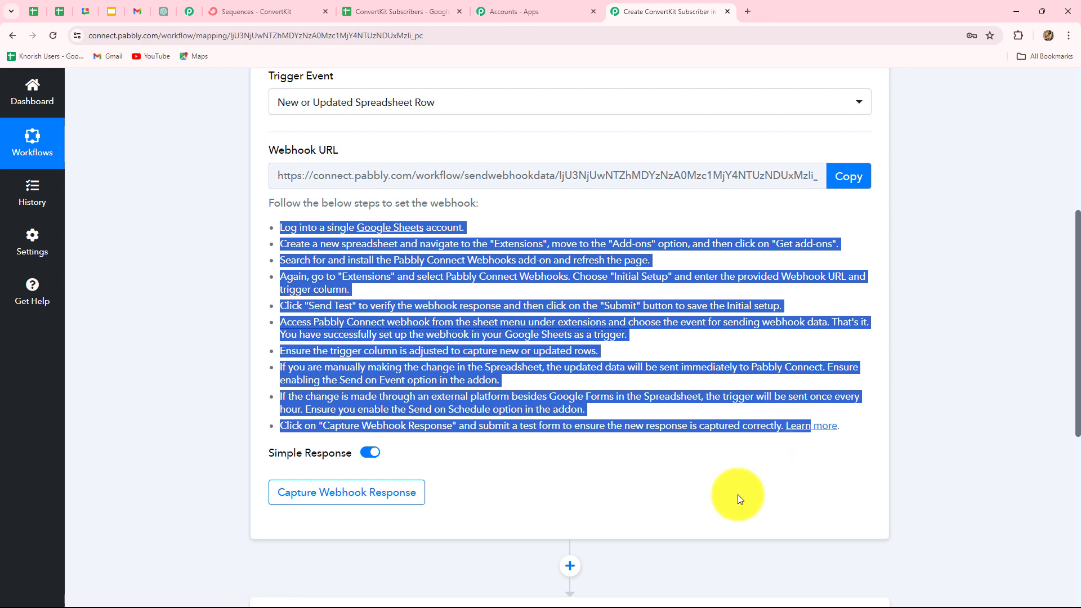
{"action": "left_click", "coordinate": [713, 492]}
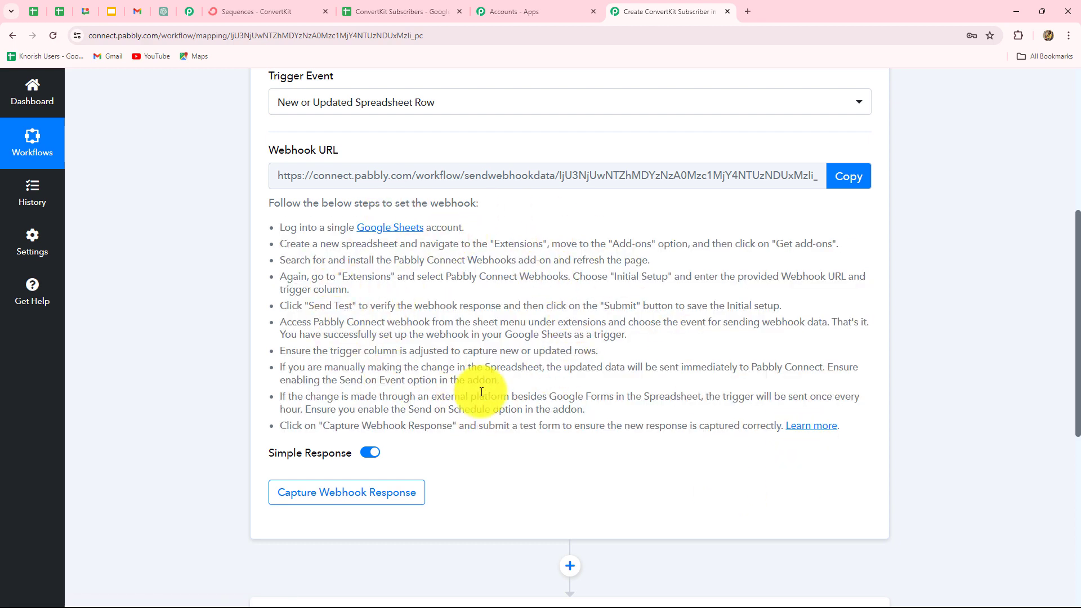
{"action": "scroll", "coordinate": [568, 380], "scroll_direction": "up", "scroll_amount": 2}
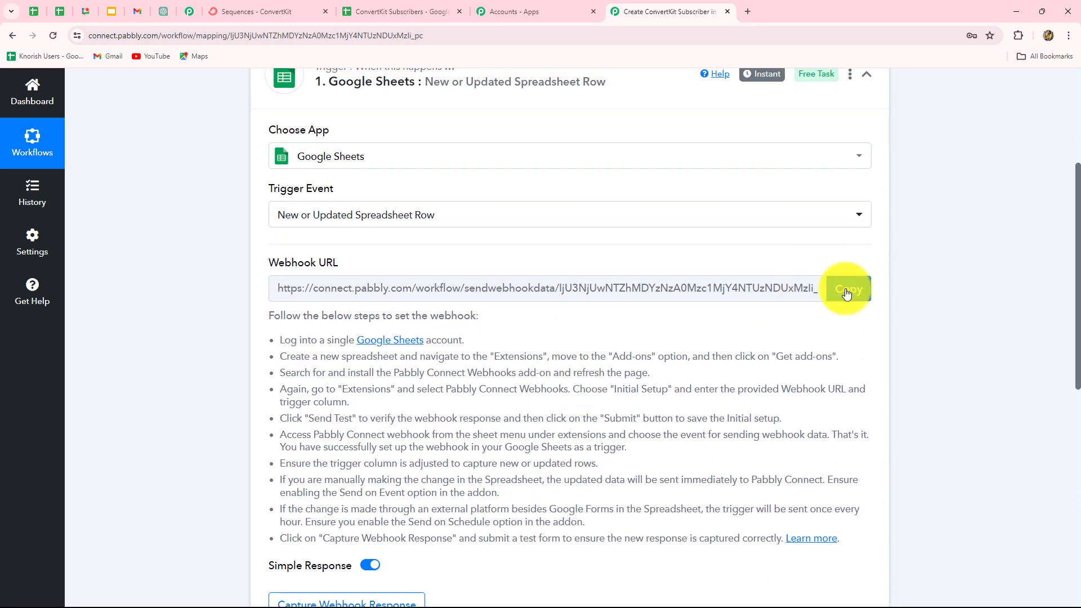
{"action": "left_click", "coordinate": [846, 290]}
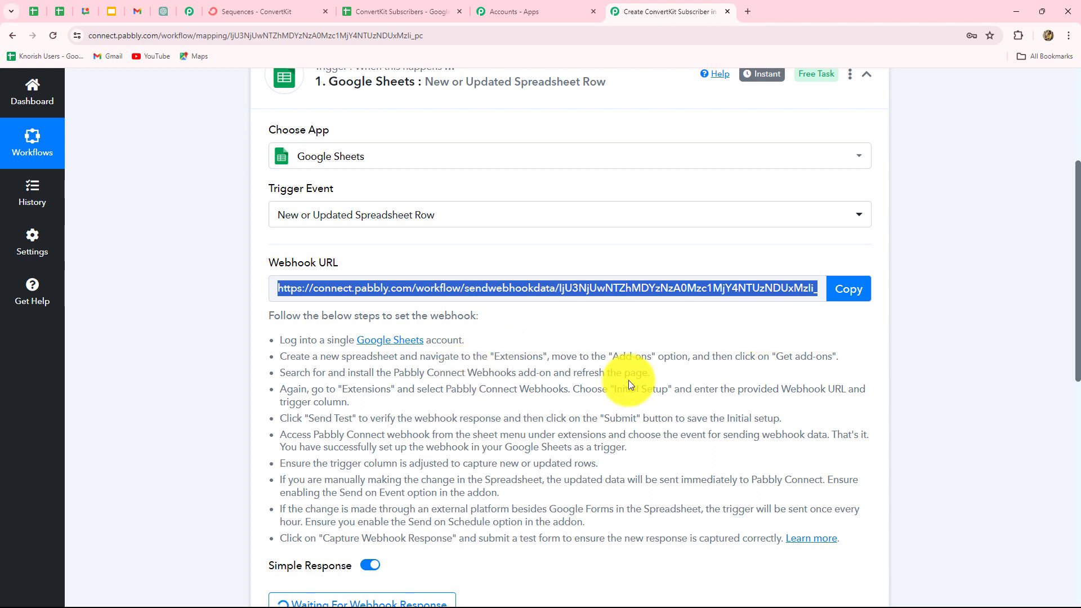
{"action": "left_click", "coordinate": [367, 14]}
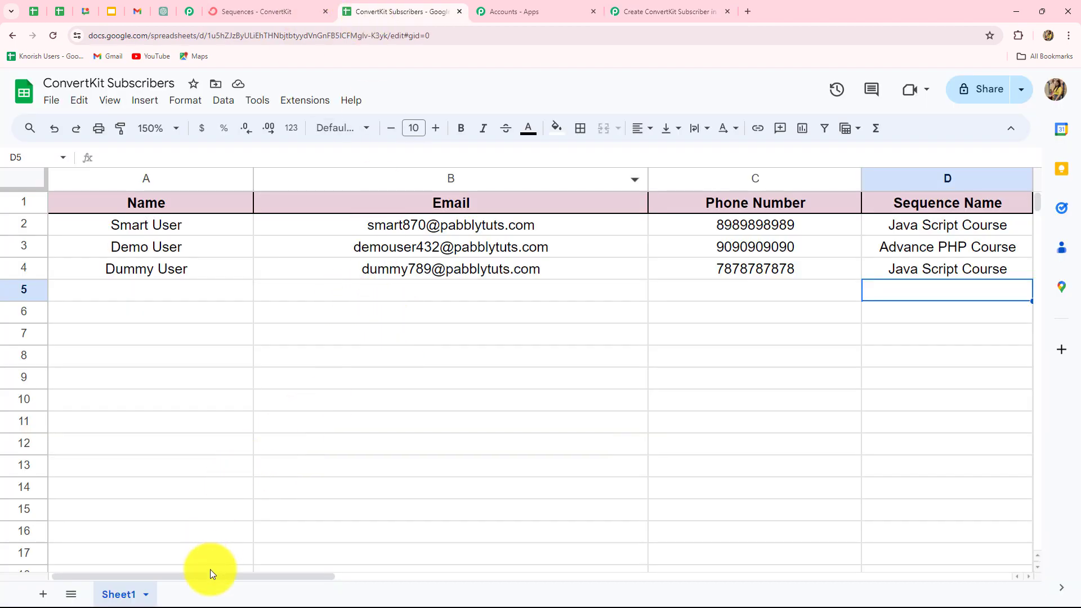
{"action": "left_click_drag", "start_coordinate": [208, 574], "coordinate": [311, 579]}
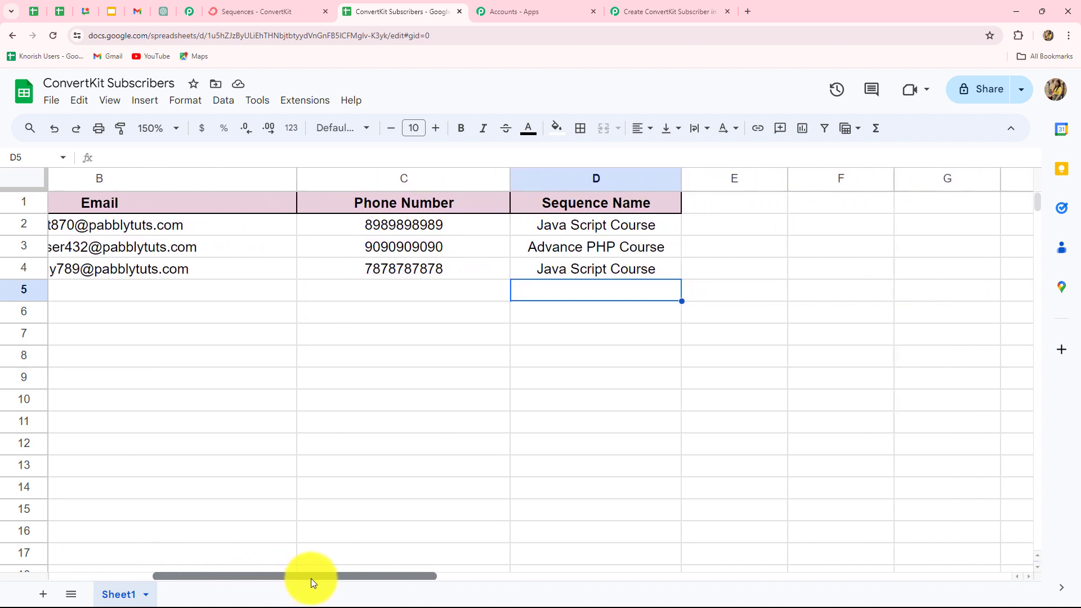
{"action": "left_click", "coordinate": [516, 409]}
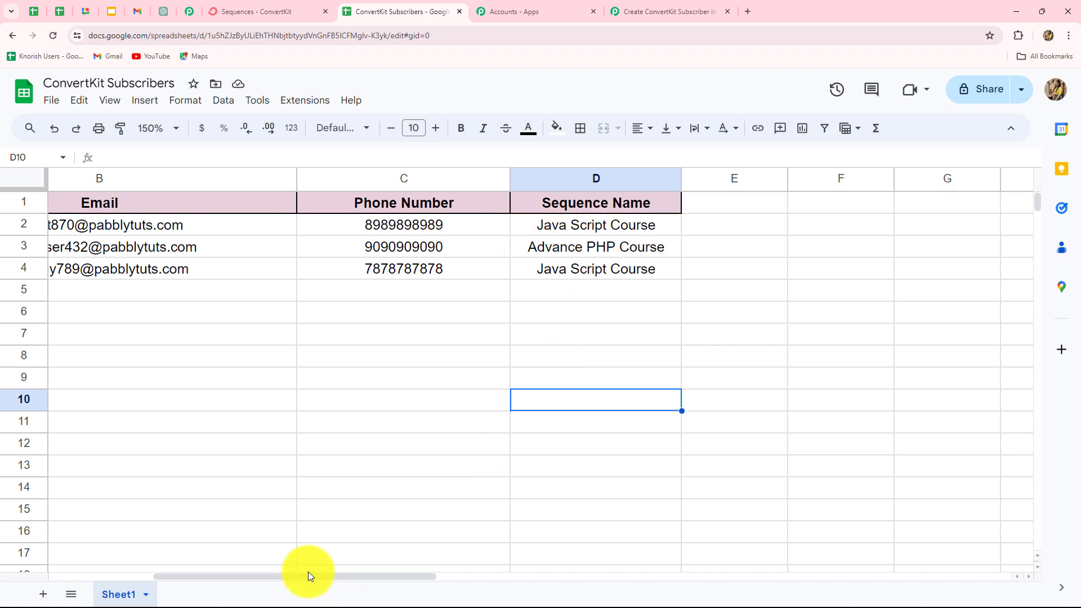
{"action": "left_click_drag", "start_coordinate": [308, 573], "coordinate": [181, 578]}
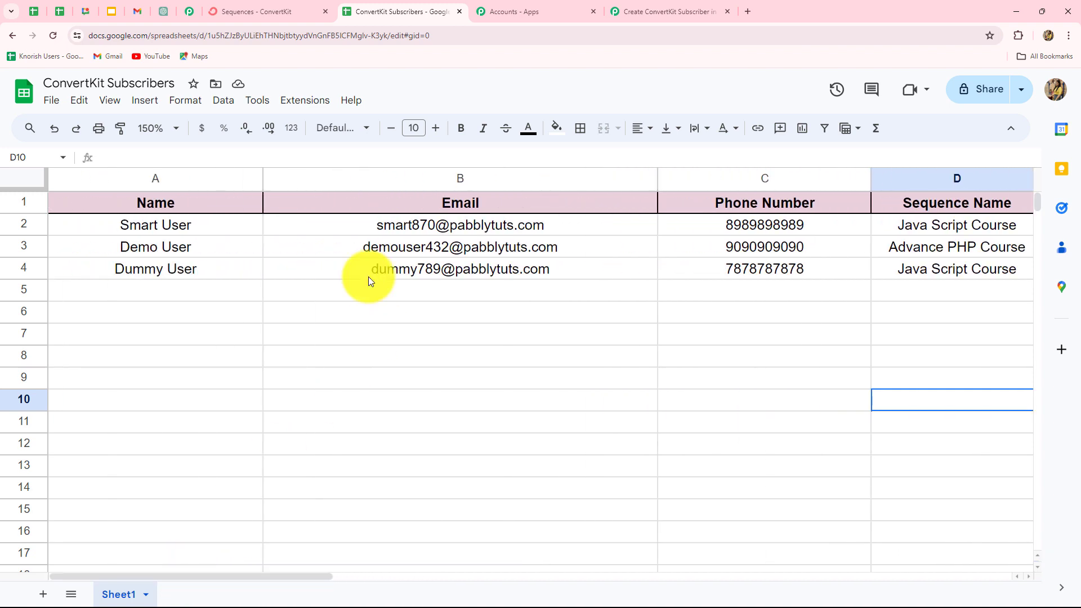
Step: Search the add-on Marketplace for 'Pabbly' and confirm Pabbly Connect Webhooks shows Installed
{"action": "left_click", "coordinate": [305, 102]}
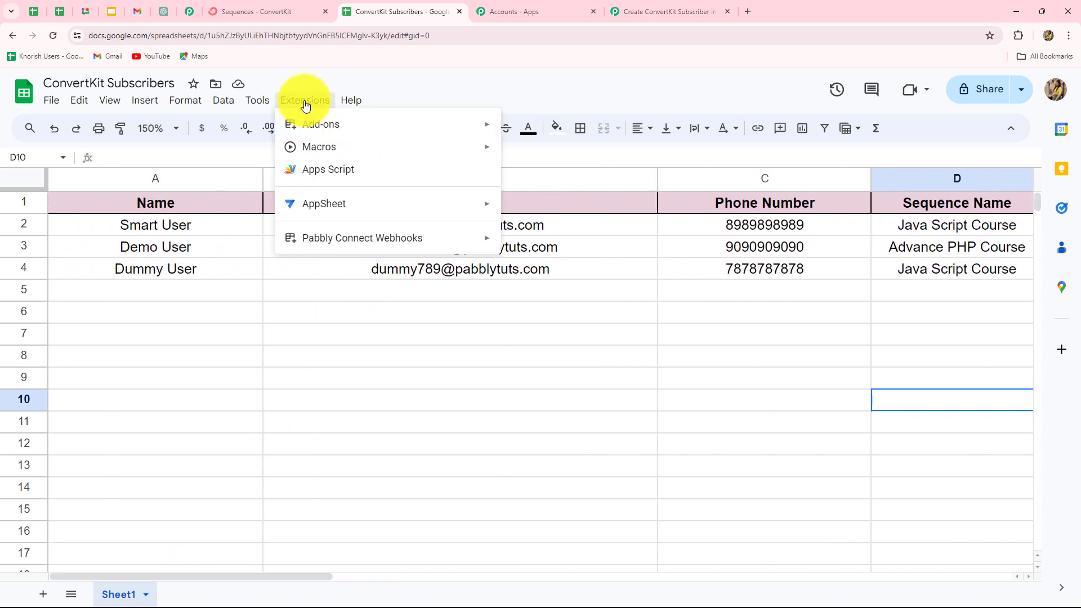
{"action": "mouse_move", "coordinate": [304, 121]}
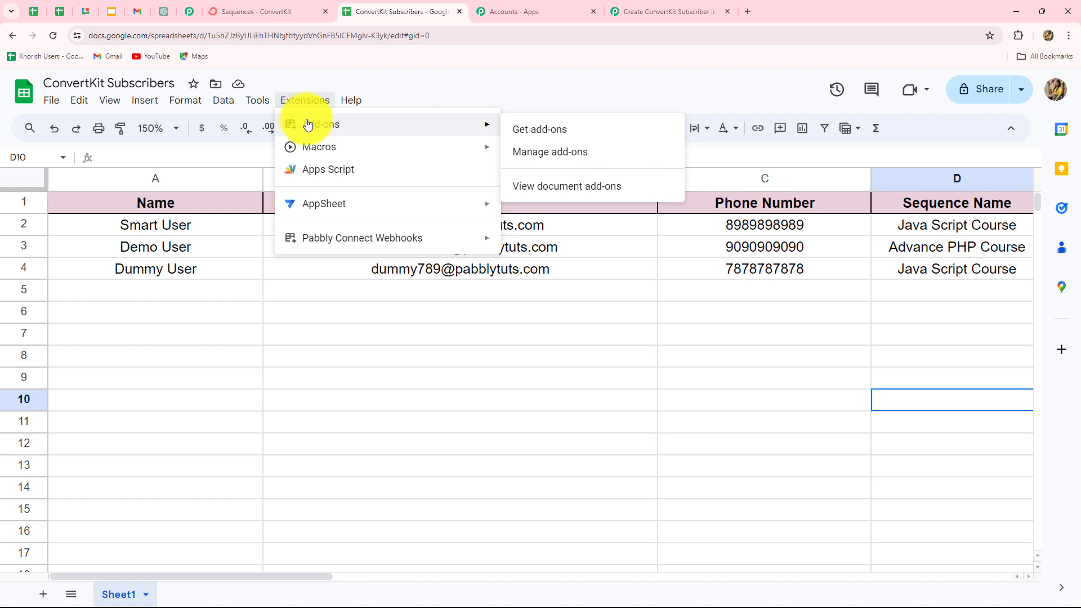
{"action": "left_click", "coordinate": [529, 130]}
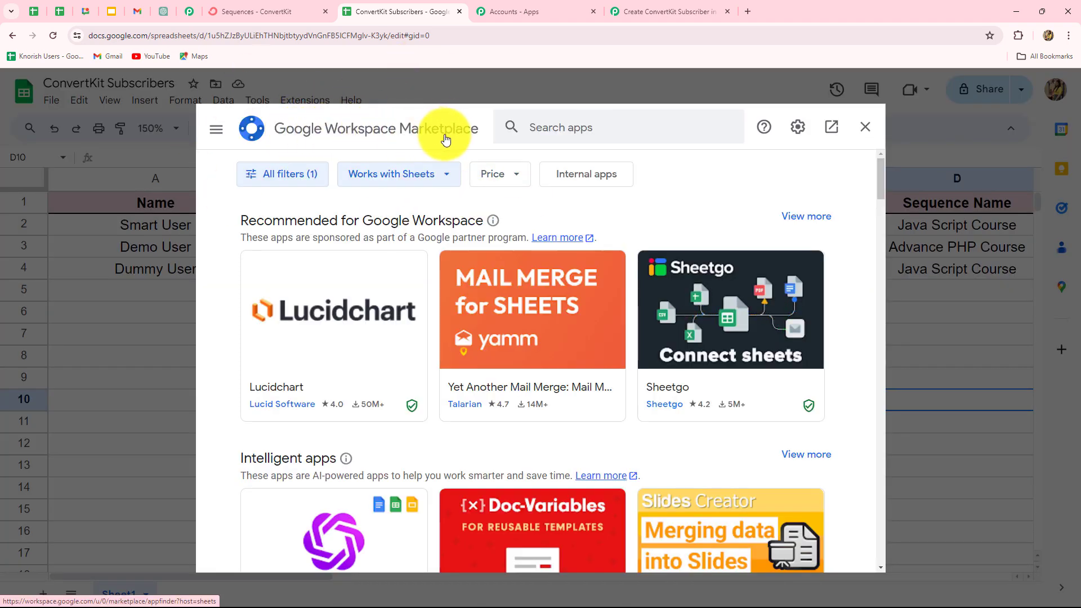
{"action": "left_click", "coordinate": [543, 128]}
{"action": "key", "text": "Caps_Lock"}
{"action": "type", "text": "Pa"}
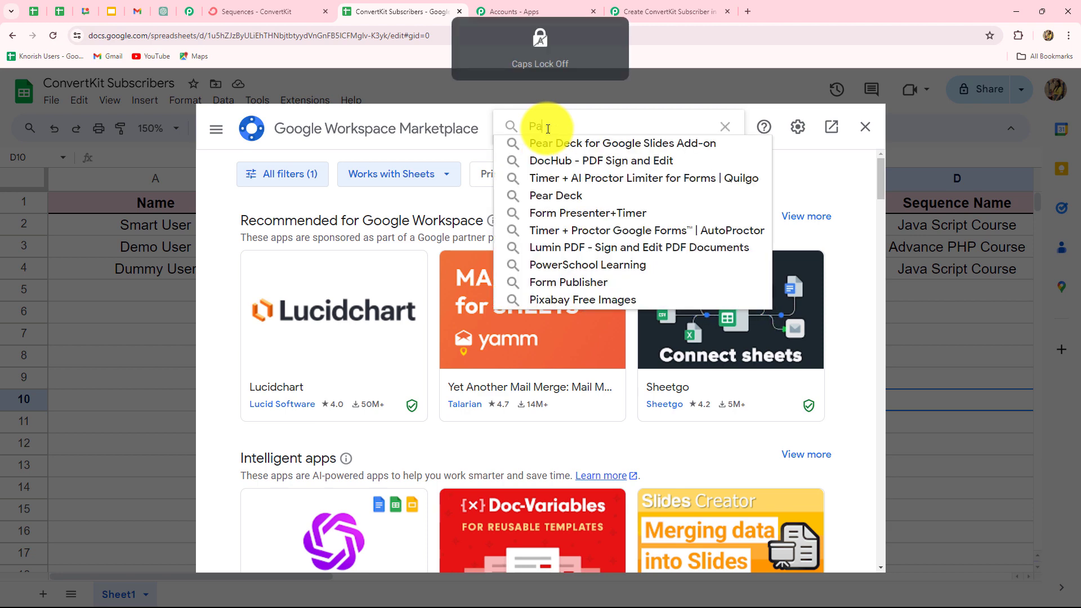
{"action": "type", "text": "bbly"}
{"action": "left_click", "coordinate": [553, 144]}
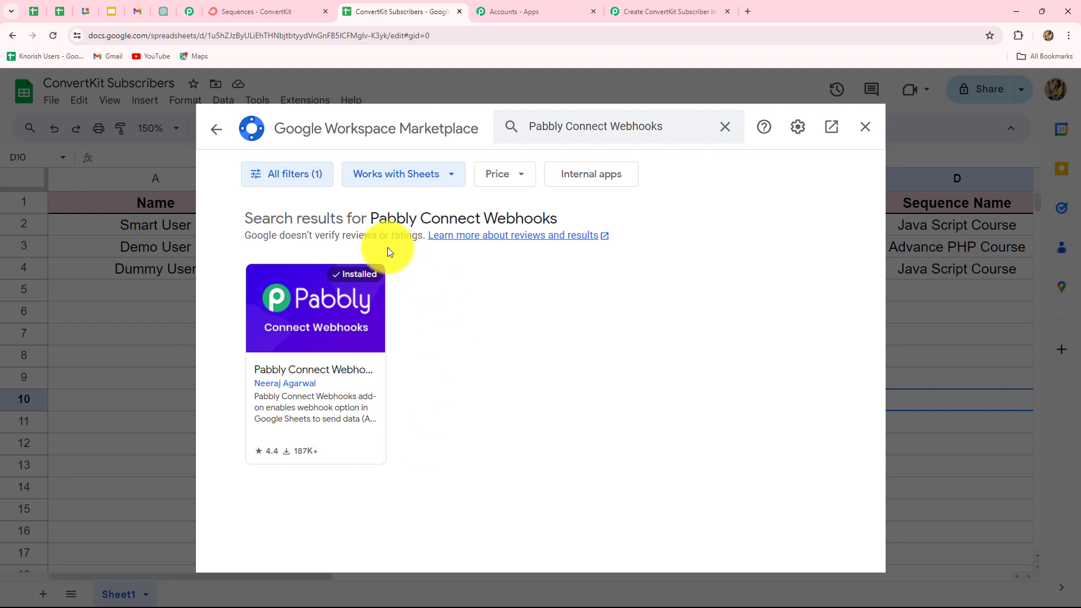
{"action": "left_click", "coordinate": [864, 126]}
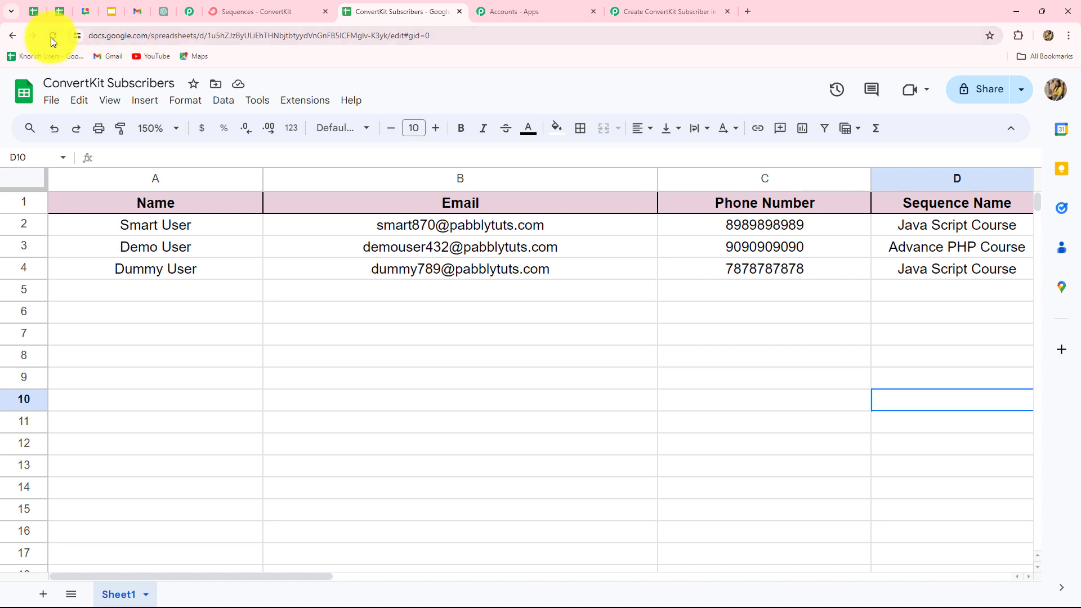
{"action": "left_click", "coordinate": [306, 102]}
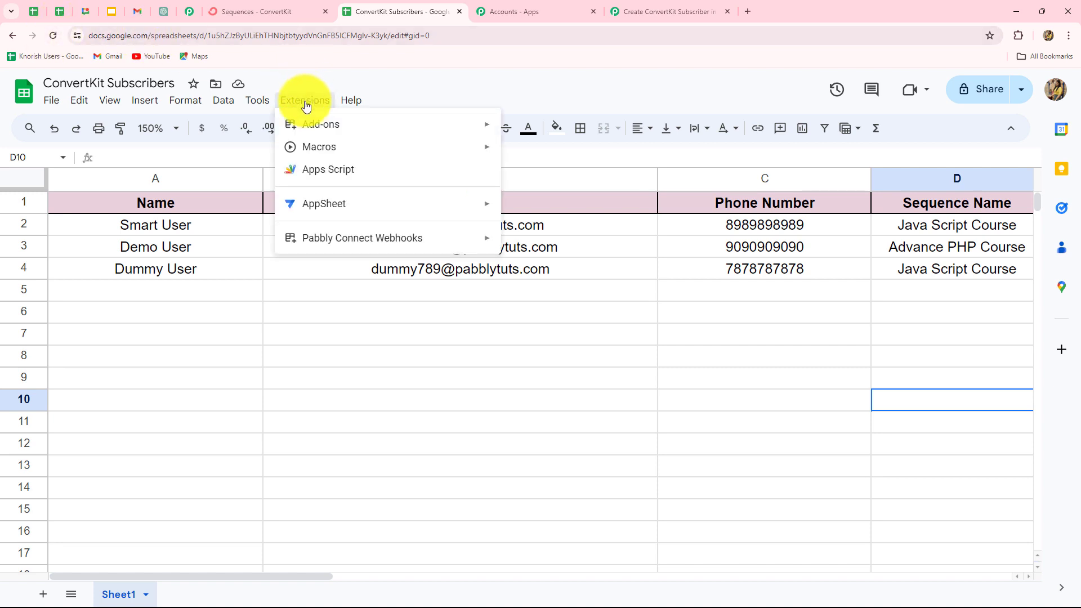
Step: In Initial Setup, paste the webhook URL, set trigger column D, send a test, and submit
{"action": "mouse_move", "coordinate": [328, 248]}
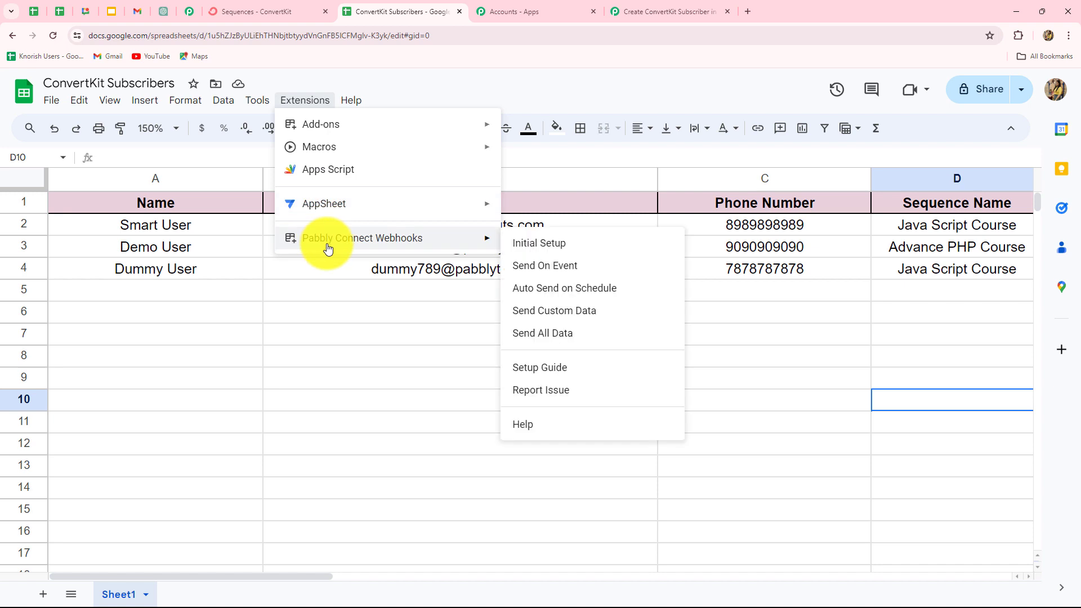
{"action": "left_click", "coordinate": [592, 244]}
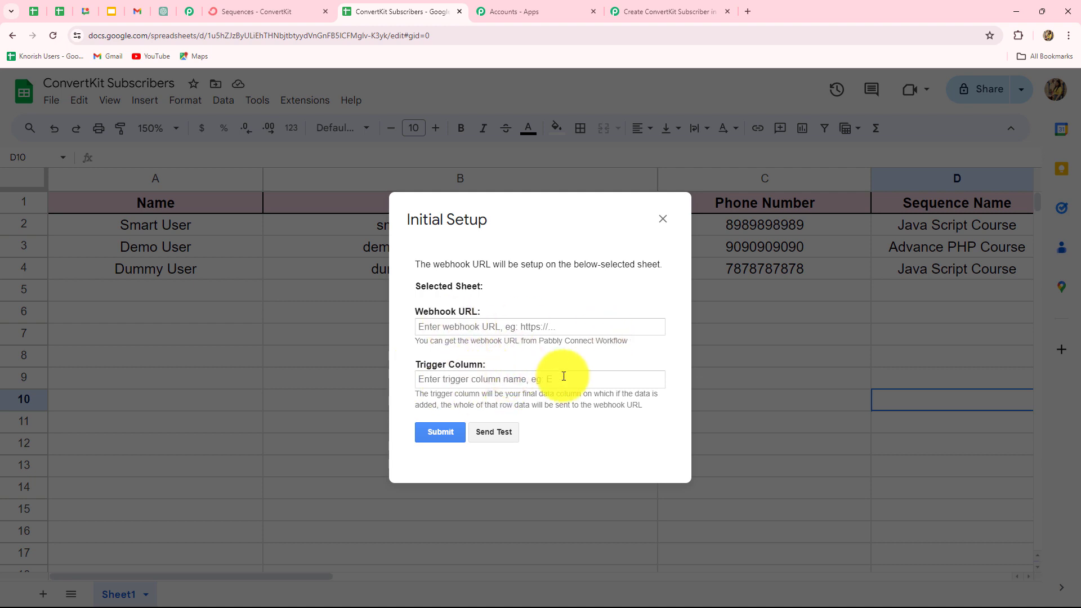
{"action": "left_click", "coordinate": [437, 324]}
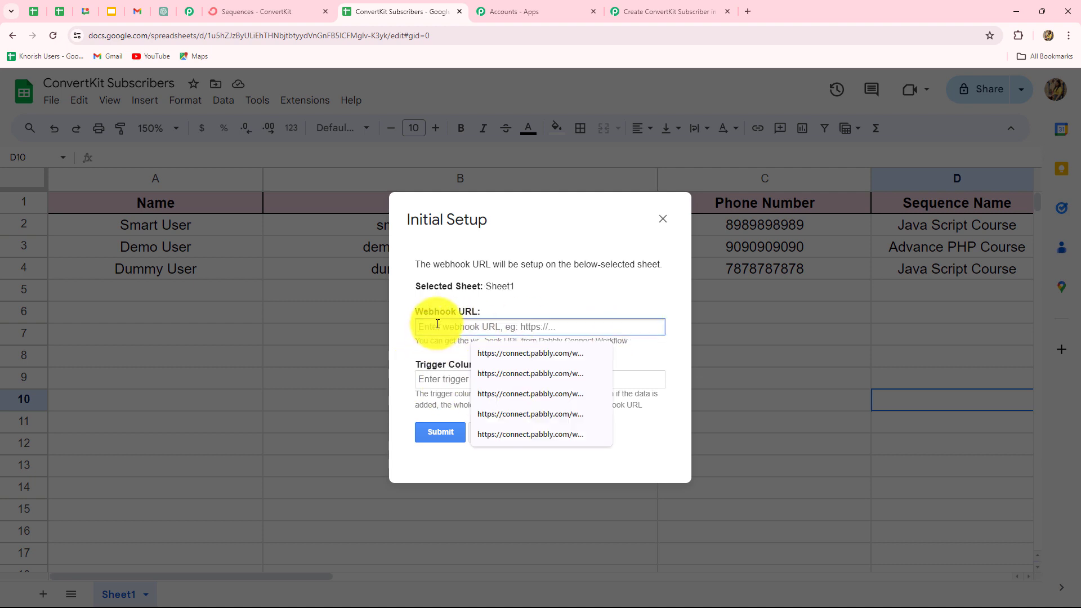
{"action": "key", "text": "ctrl+v"}
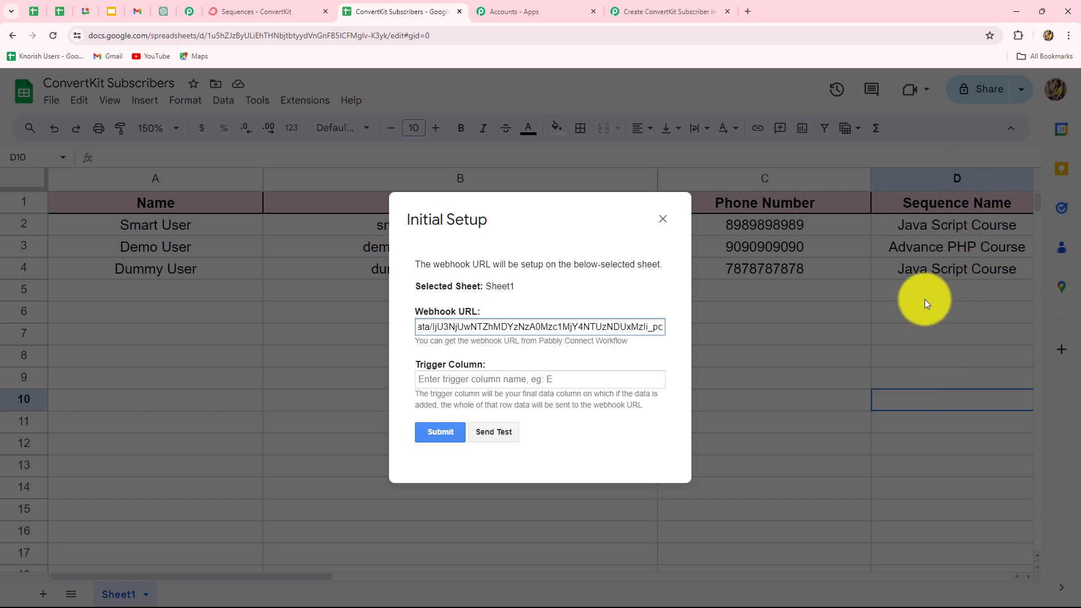
{"action": "left_click", "coordinate": [495, 381]}
{"action": "key", "text": "Caps_Lock"}
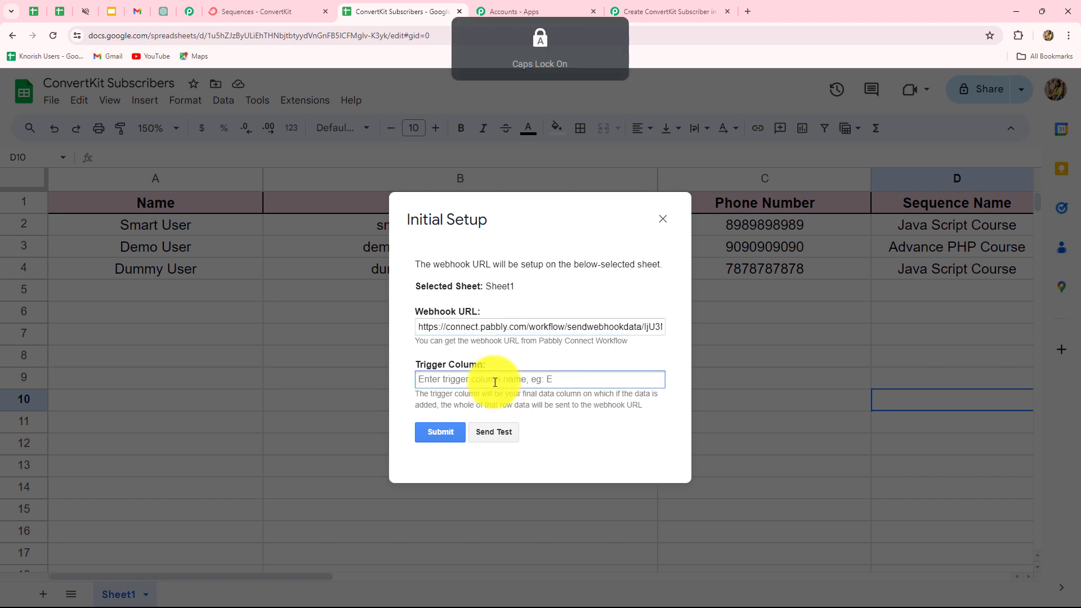
{"action": "type", "text": "D"}
{"action": "key", "text": "Caps_Lock"}
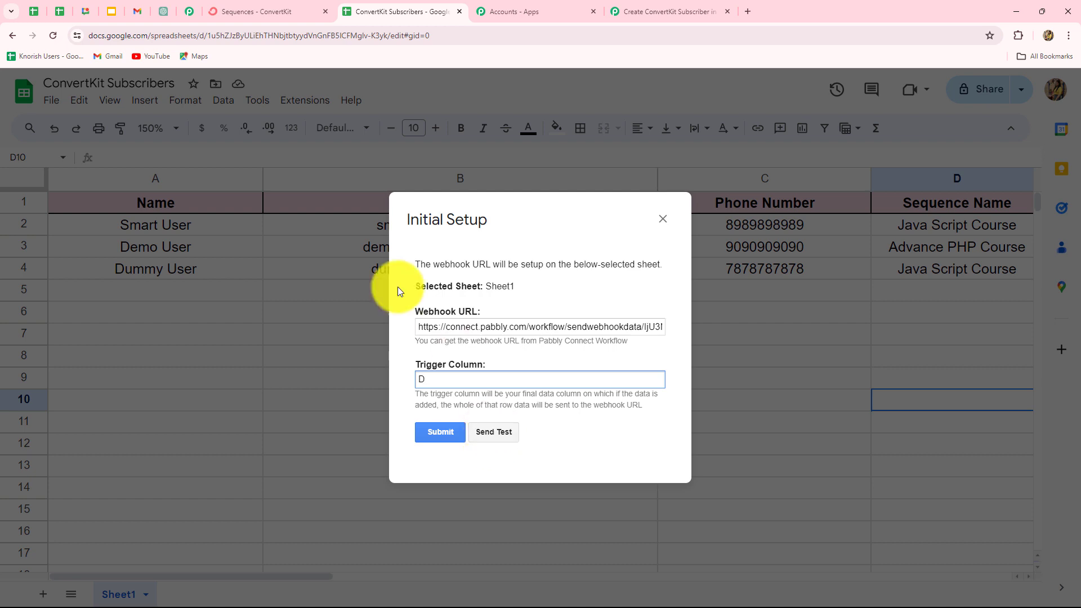
{"action": "left_click", "coordinate": [509, 431]}
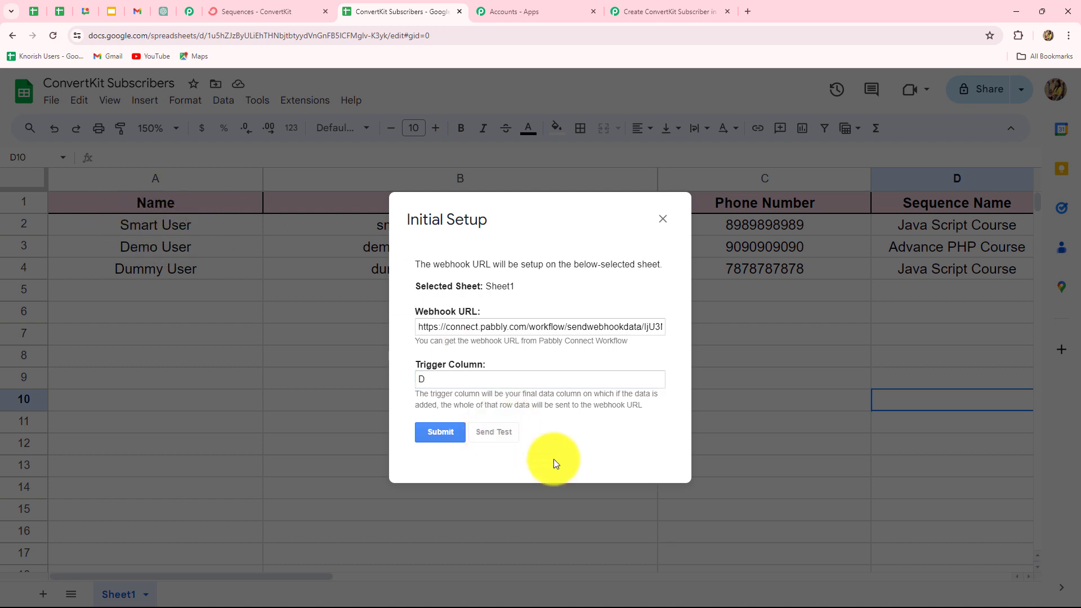
{"action": "left_click", "coordinate": [438, 388]}
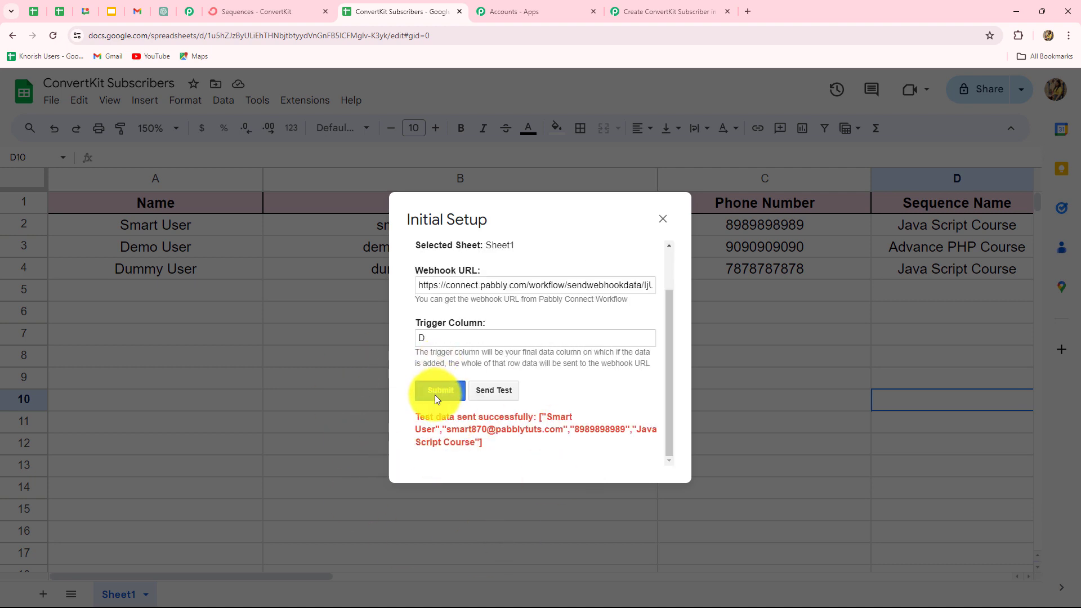
{"action": "left_click", "coordinate": [657, 223]}
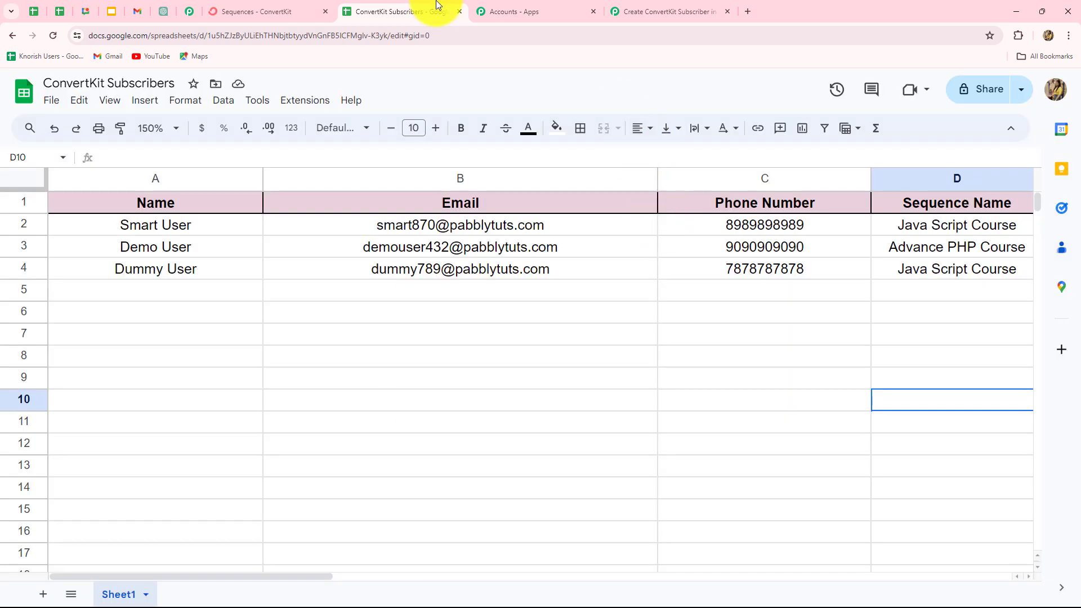
Step: Review the captured row 2 fields, including the Java Script Course sequence, then return to the sheet
{"action": "left_click", "coordinate": [657, 11]}
{"action": "scroll", "coordinate": [1008, 394], "scroll_direction": "down", "scroll_amount": 10}
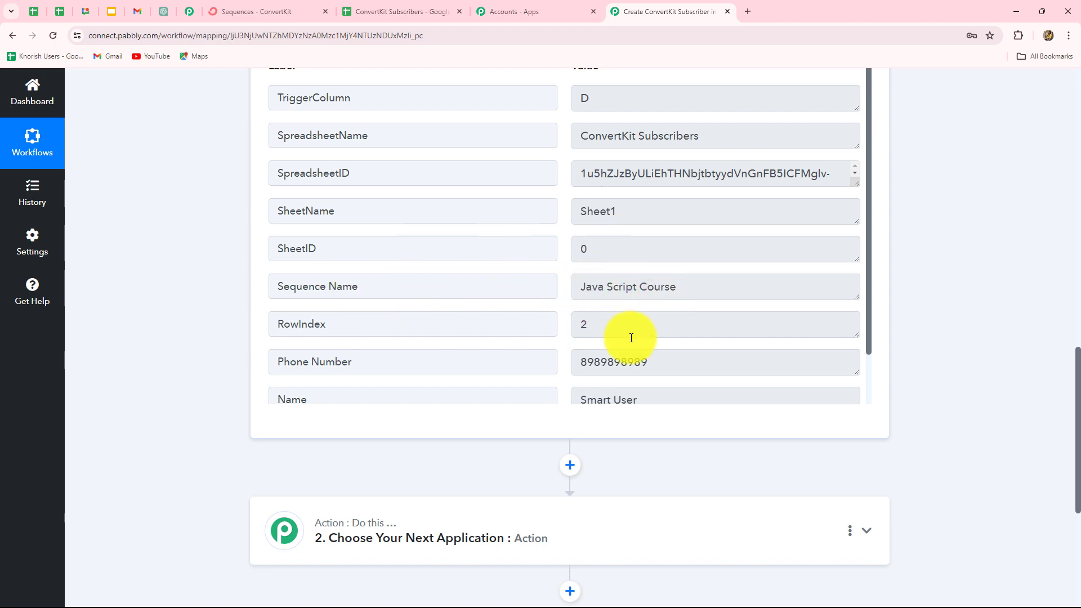
{"action": "scroll", "coordinate": [646, 379], "scroll_direction": "down", "scroll_amount": 1}
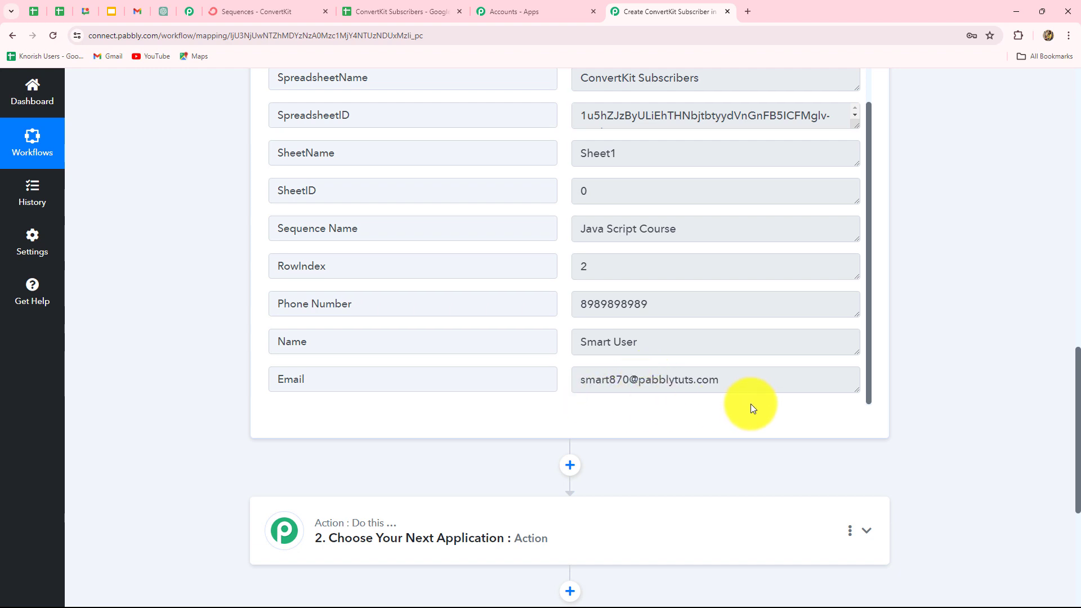
{"action": "scroll", "coordinate": [751, 404], "scroll_direction": "up", "scroll_amount": 1}
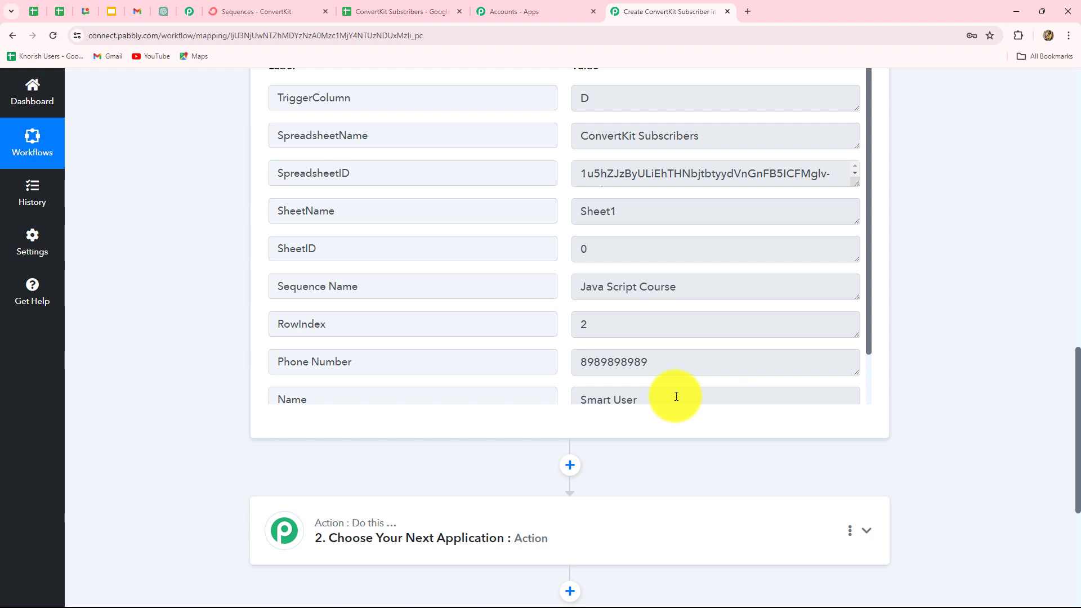
{"action": "left_click", "coordinate": [384, 11]}
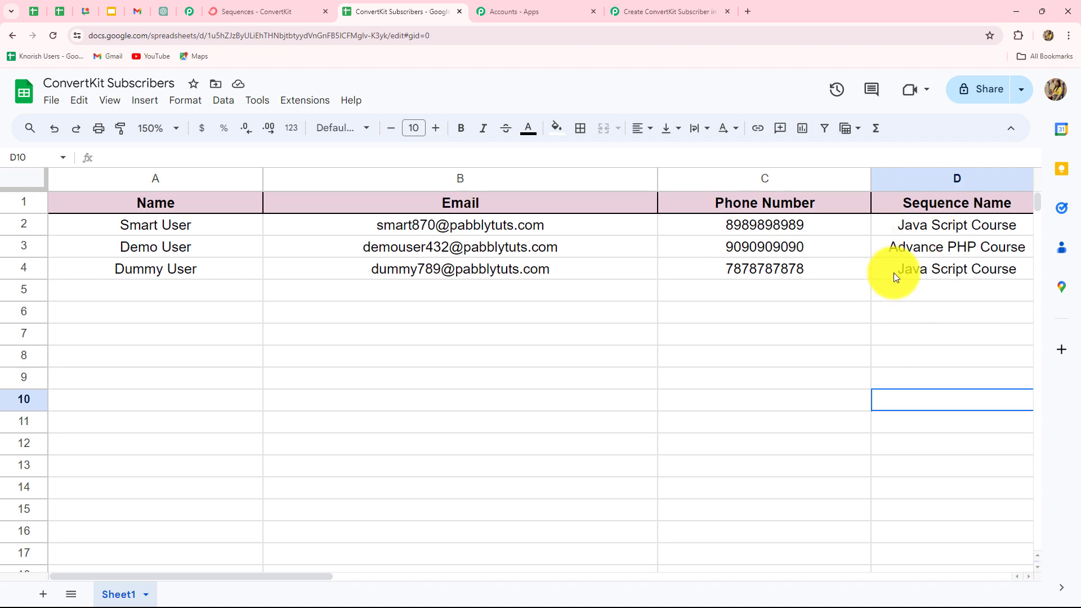
Step: Run Pabbly Connect Webhooks' Send On Event option from the Extensions menu
{"action": "mouse_move", "coordinate": [322, 575]}
{"action": "left_mouse_down"}
{"action": "mouse_move", "coordinate": [322, 563]}
{"action": "mouse_move", "coordinate": [389, 573]}
{"action": "mouse_move", "coordinate": [309, 572]}
{"action": "left_mouse_up"}
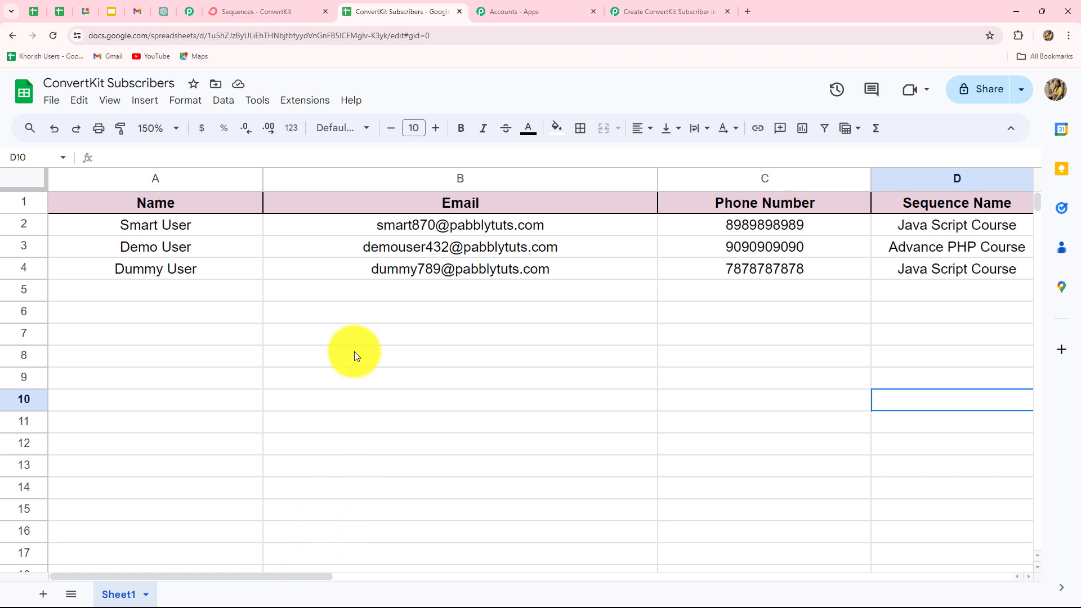
{"action": "left_click", "coordinate": [322, 105]}
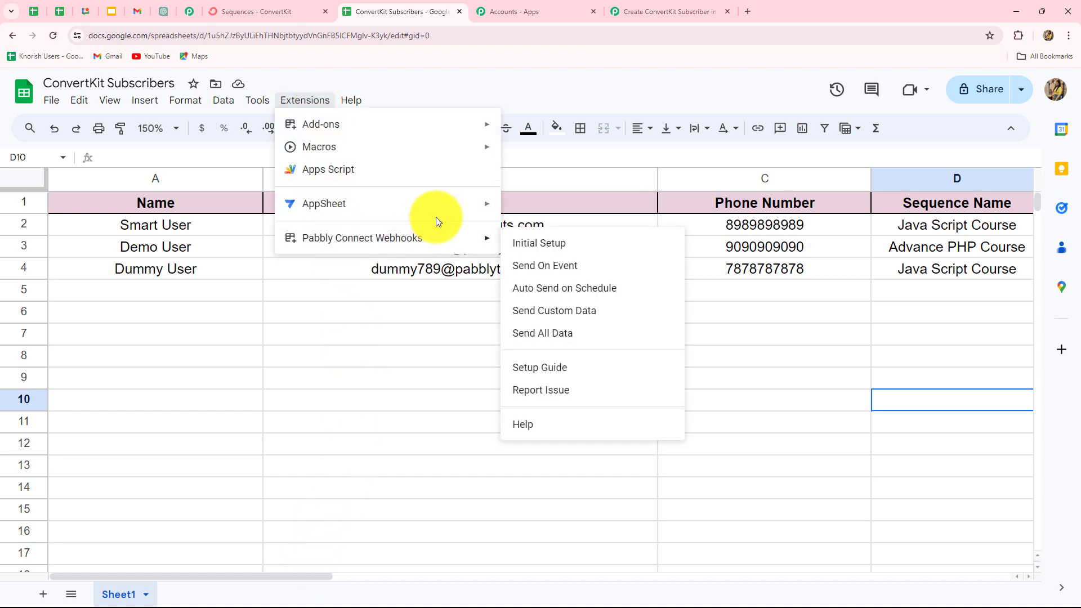
{"action": "mouse_move", "coordinate": [466, 238]}
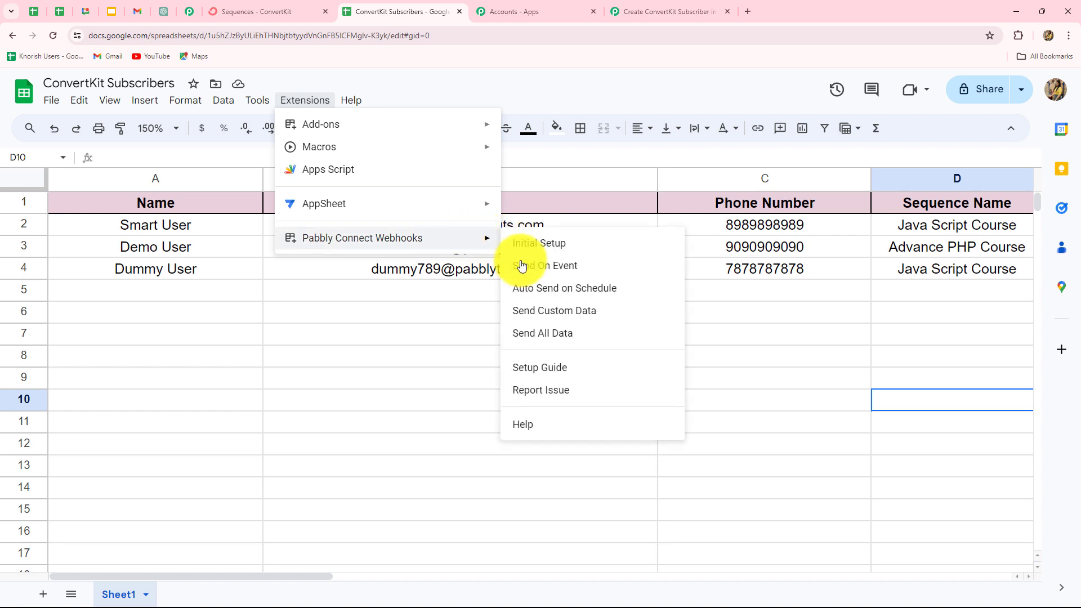
{"action": "left_click", "coordinate": [524, 266]}
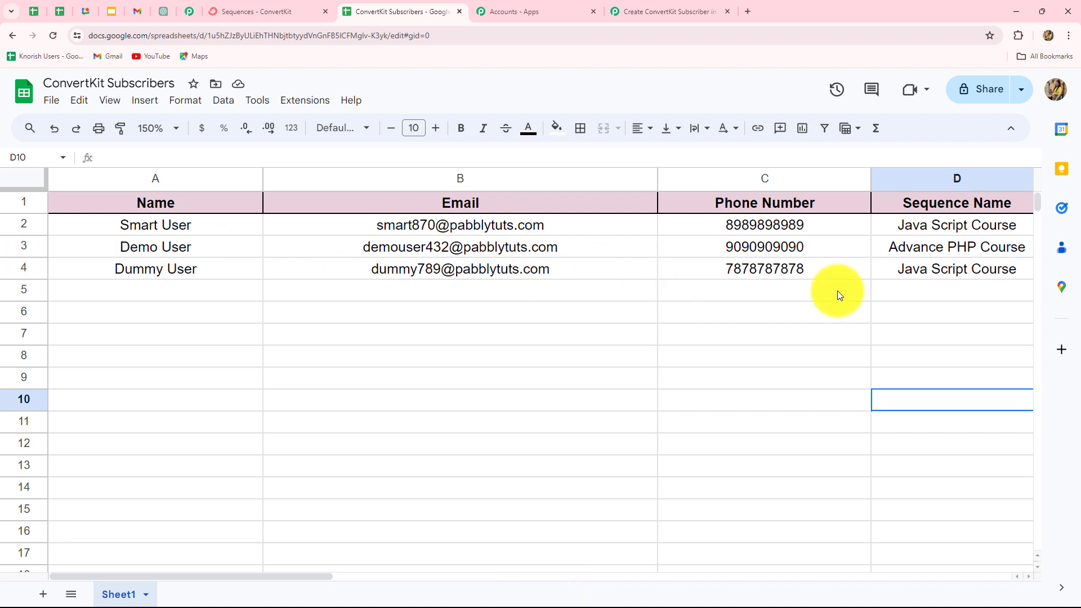
{"action": "left_click", "coordinate": [641, 5]}
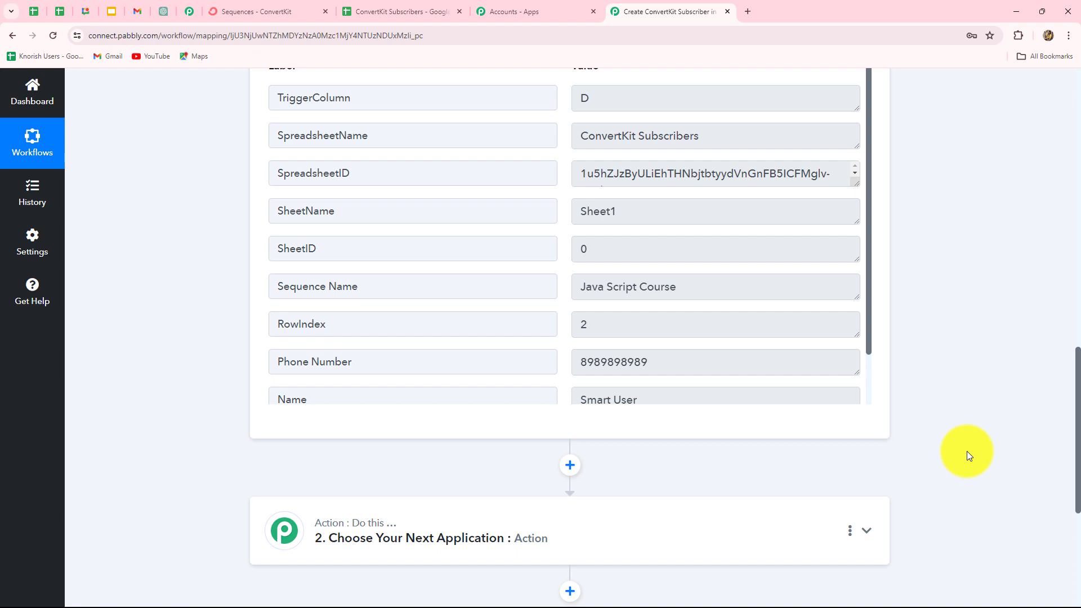
{"action": "scroll", "coordinate": [967, 455], "scroll_direction": "down", "scroll_amount": 5}
{"action": "scroll", "coordinate": [967, 455], "scroll_direction": "up", "scroll_amount": 6}
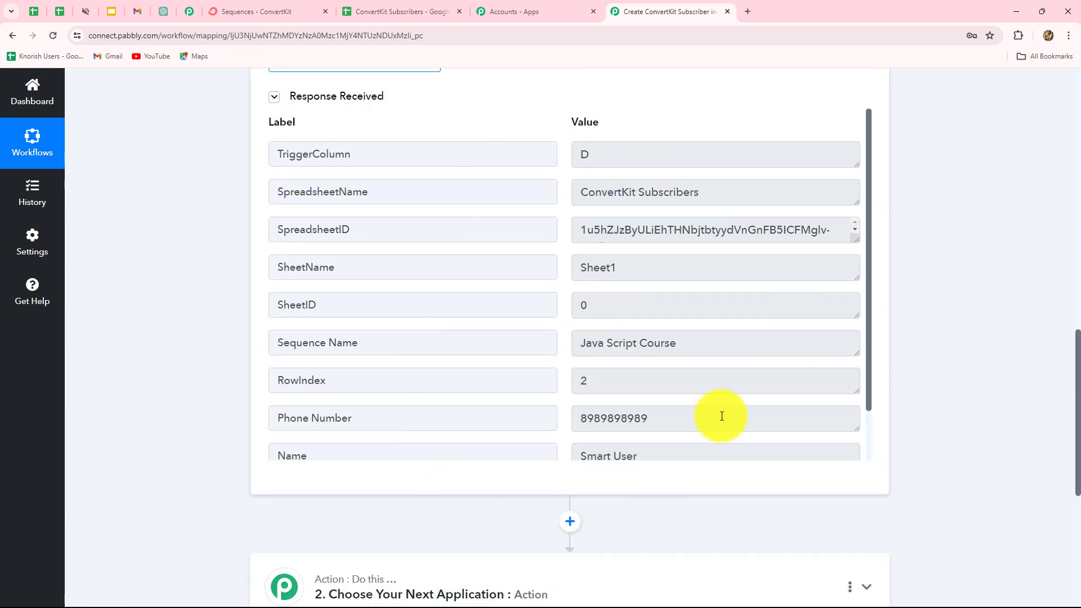
{"action": "left_click", "coordinate": [278, 19]}
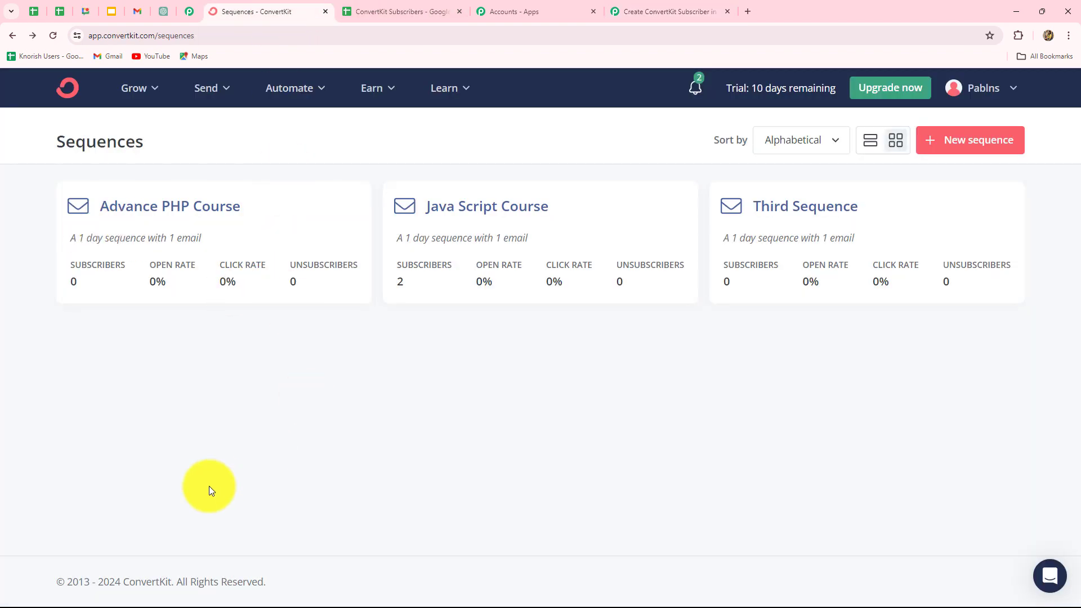
{"action": "left_click", "coordinate": [664, 11]}
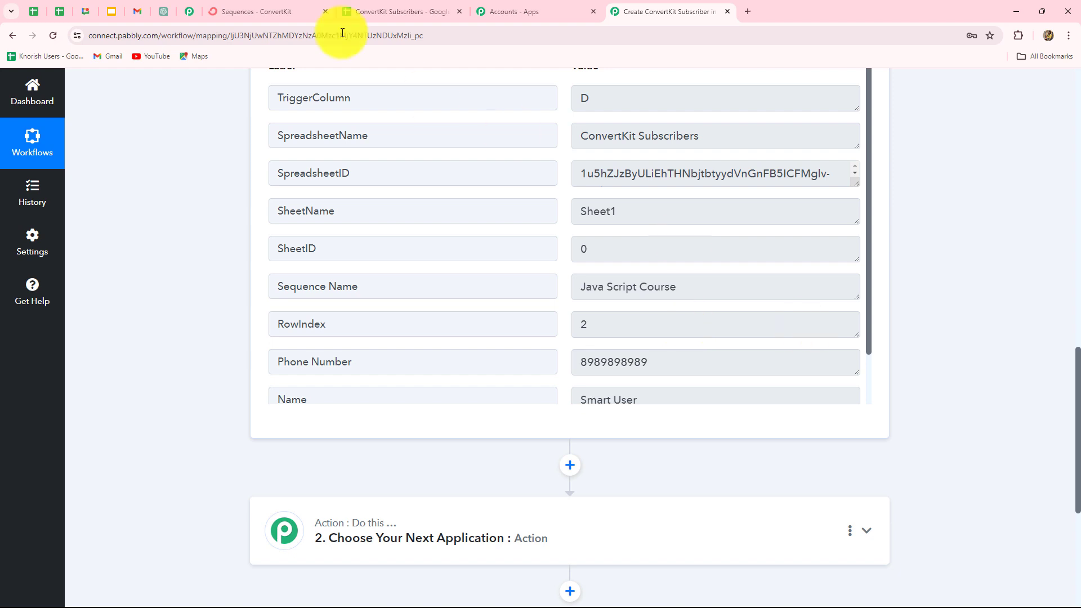
{"action": "left_click", "coordinate": [374, 12]}
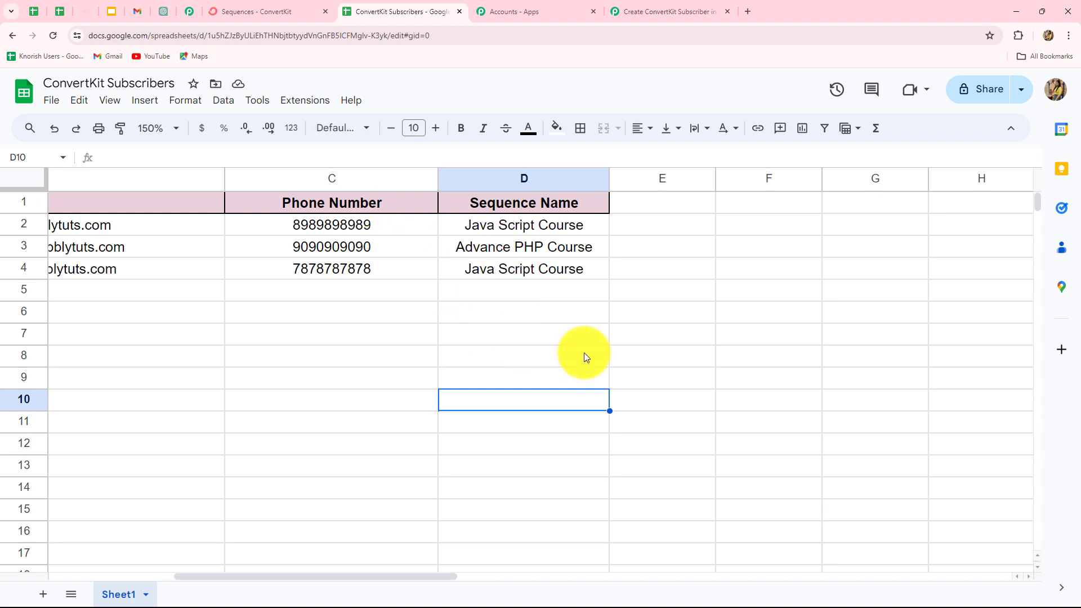
{"action": "left_click", "coordinate": [675, 11]}
{"action": "scroll", "coordinate": [977, 366], "scroll_direction": "down", "scroll_amount": 4}
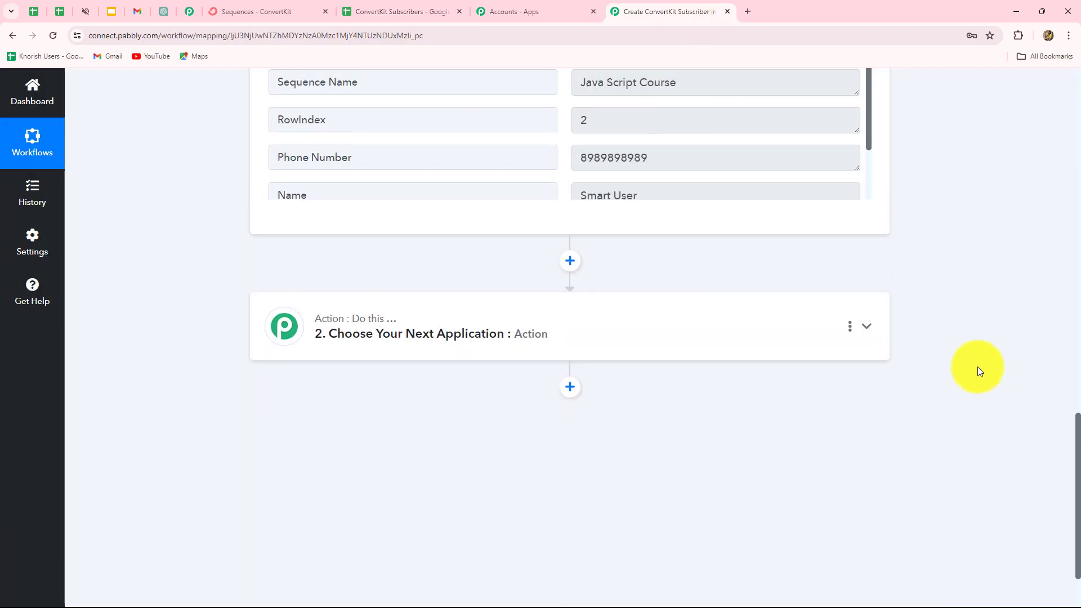
{"action": "scroll", "coordinate": [977, 366], "scroll_direction": "up", "scroll_amount": 3}
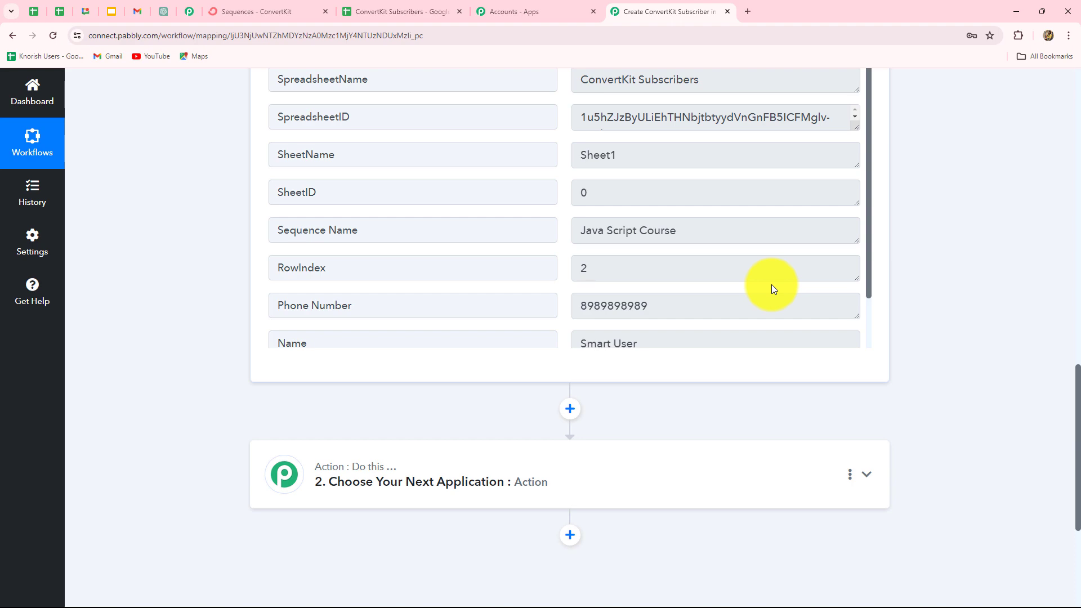
{"action": "scroll", "coordinate": [1032, 283], "scroll_direction": "down", "scroll_amount": 4}
Step: Set the action step to the Lookup Table app with the Lookup Table event, then connect it
{"action": "left_click", "coordinate": [460, 259]}
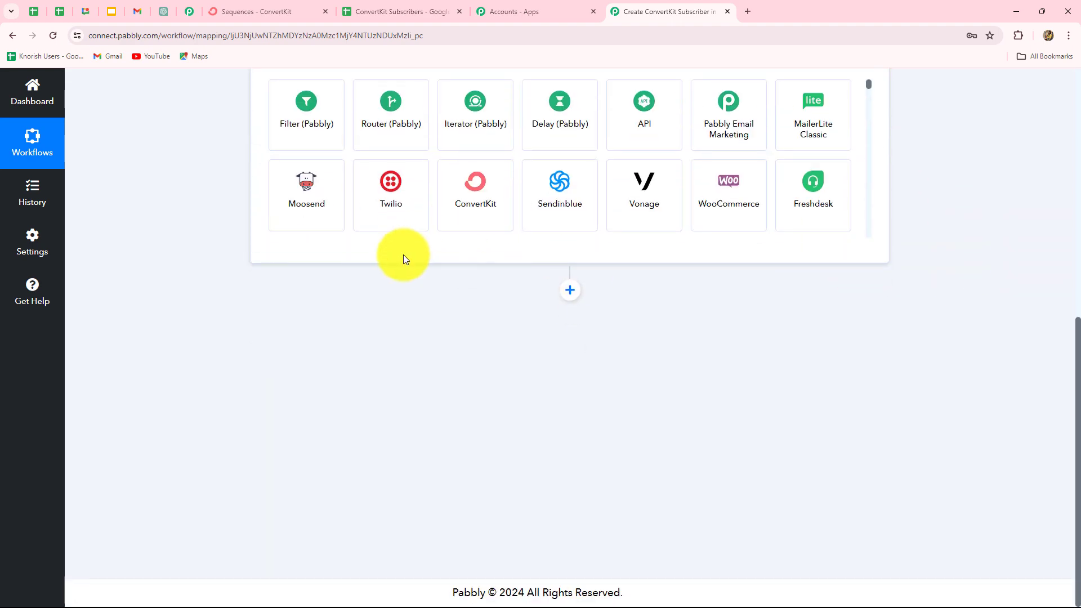
{"action": "left_click", "coordinate": [311, 311]}
{"action": "key", "text": "Caps_Lock"}
{"action": "type", "text": "Look"}
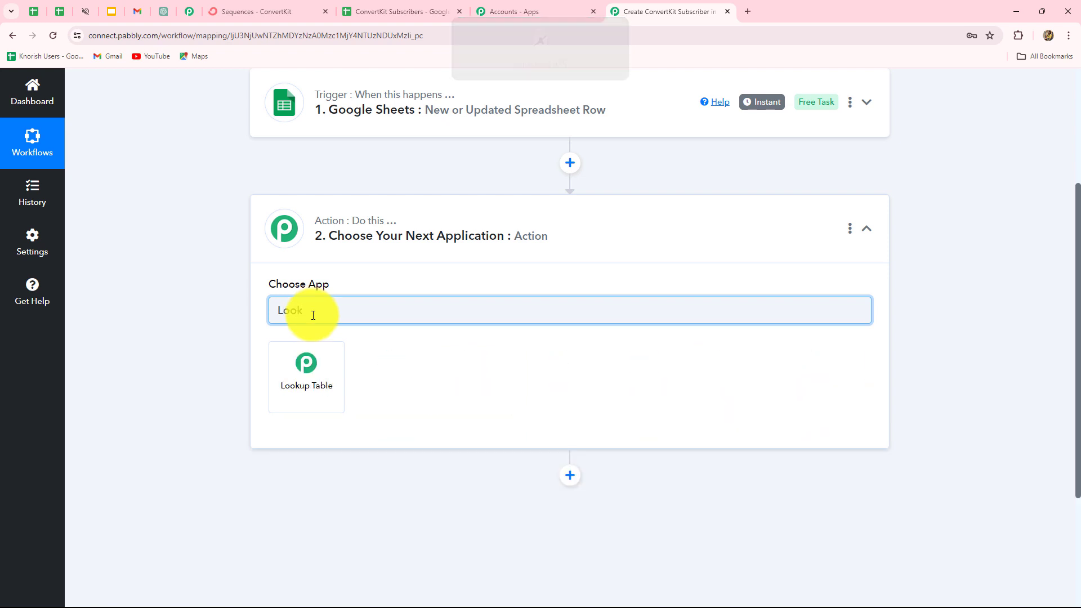
{"action": "left_click", "coordinate": [302, 374]}
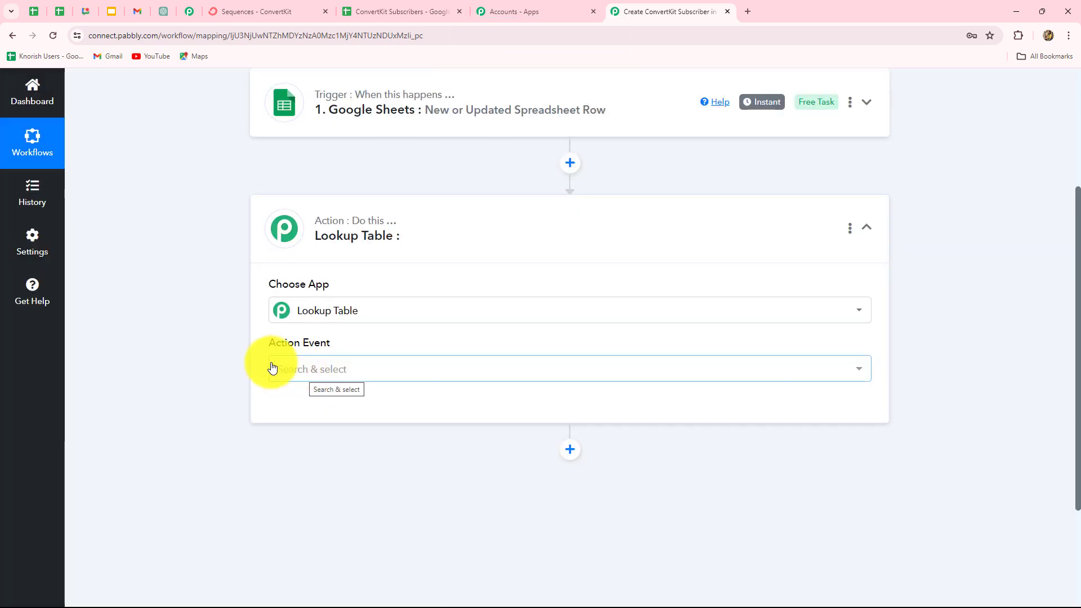
{"action": "left_click", "coordinate": [316, 369]}
{"action": "left_click", "coordinate": [317, 439]}
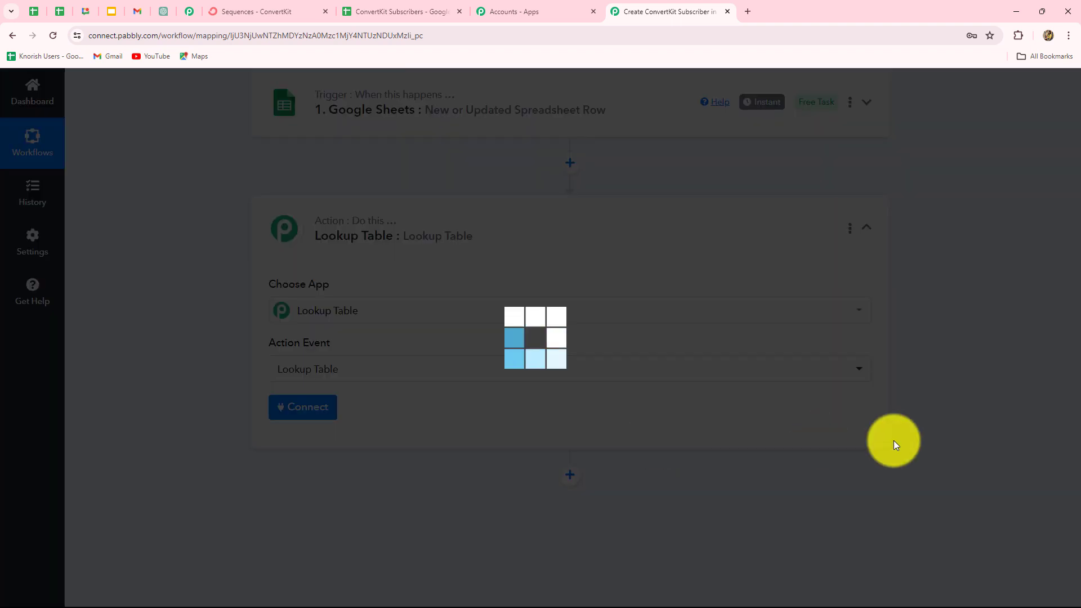
{"action": "left_click", "coordinate": [315, 408]}
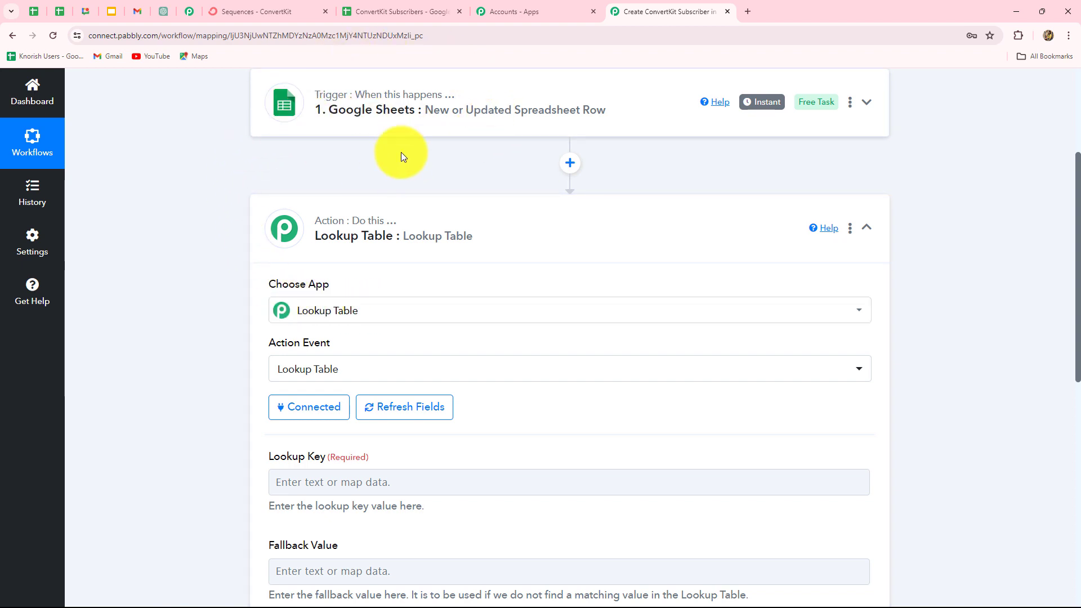
Step: Map the trigger's Sequence Name field (Java Script Course) into the Lookup Key
{"action": "scroll", "coordinate": [584, 409], "scroll_direction": "down", "scroll_amount": 5}
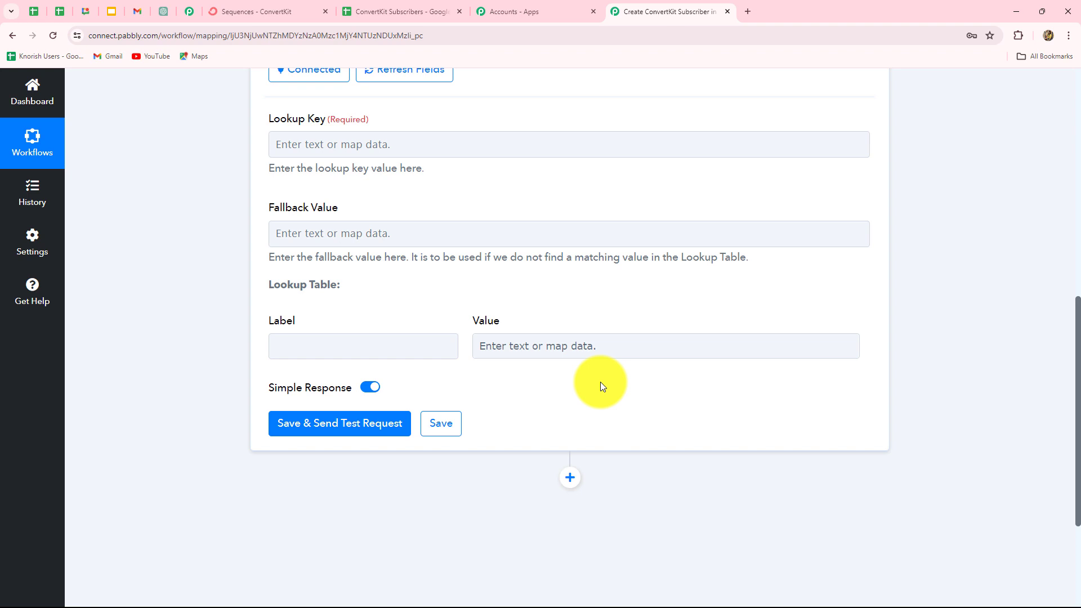
{"action": "scroll", "coordinate": [592, 389], "scroll_direction": "up", "scroll_amount": 4}
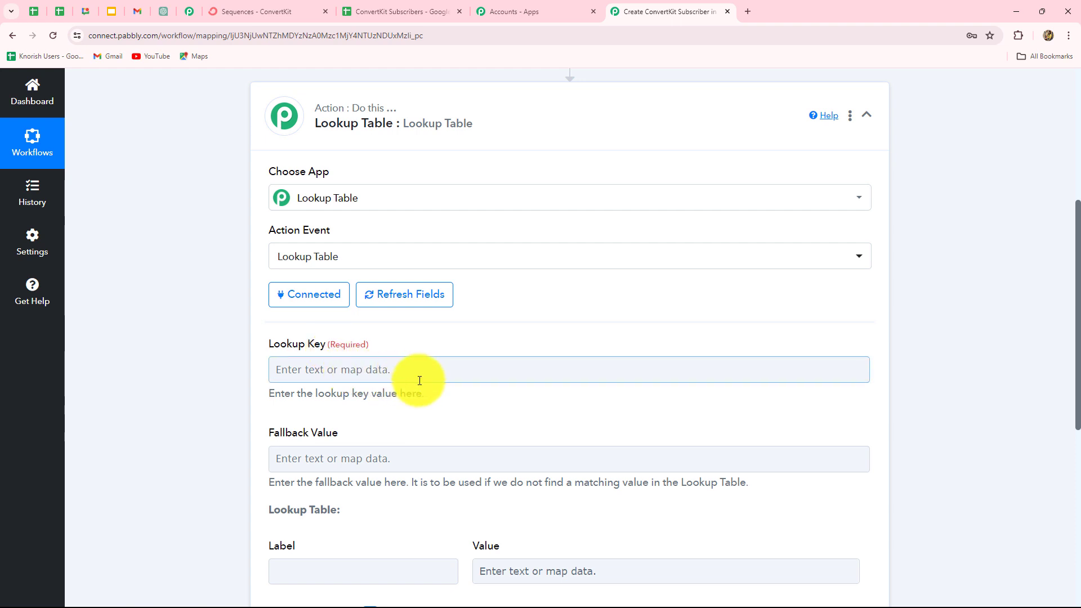
{"action": "scroll", "coordinate": [420, 379], "scroll_direction": "down", "scroll_amount": 3}
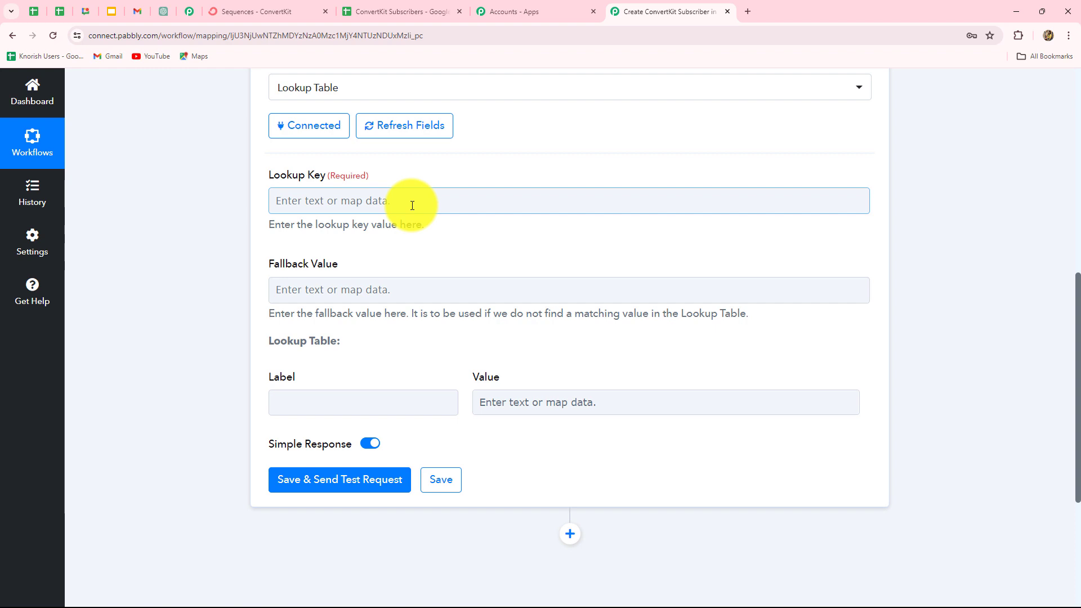
{"action": "left_click", "coordinate": [412, 206]}
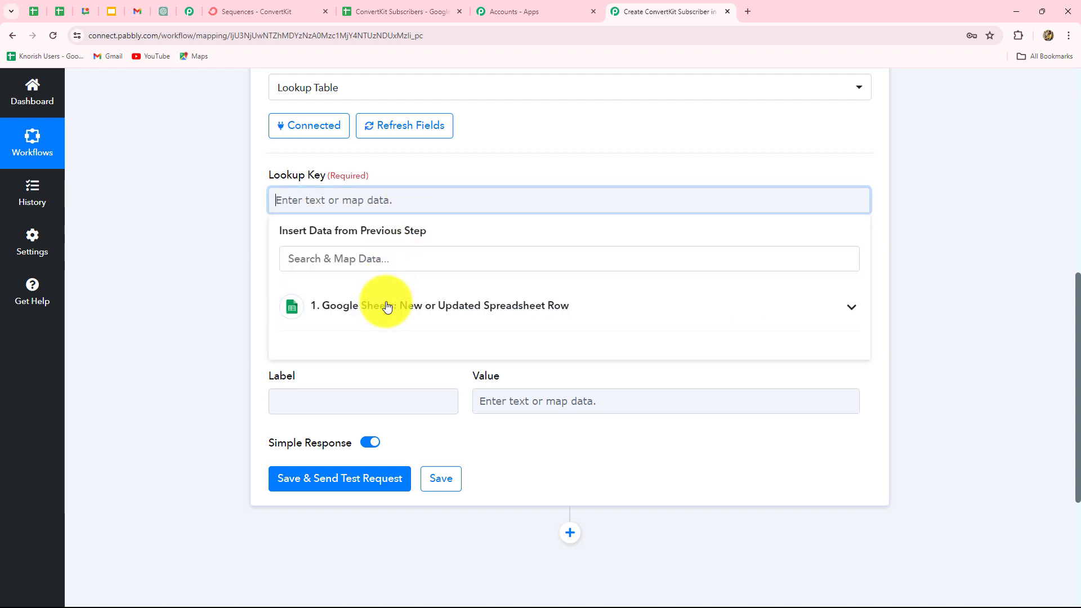
{"action": "left_click", "coordinate": [376, 314]}
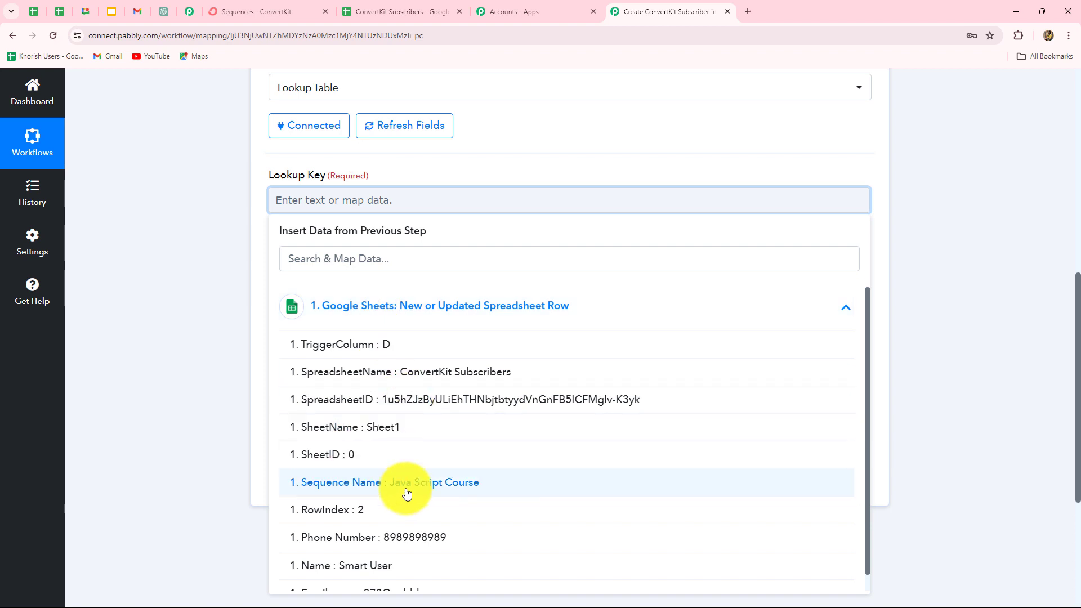
{"action": "scroll", "coordinate": [405, 495], "scroll_direction": "down", "scroll_amount": 1}
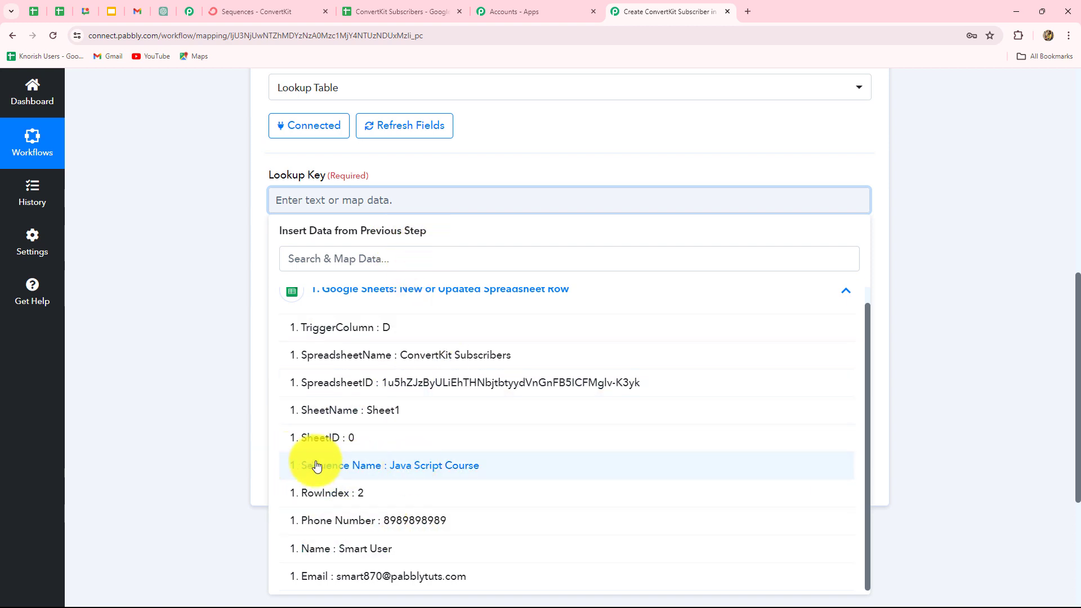
{"action": "left_click", "coordinate": [417, 465]}
{"action": "left_click", "coordinate": [259, 170]}
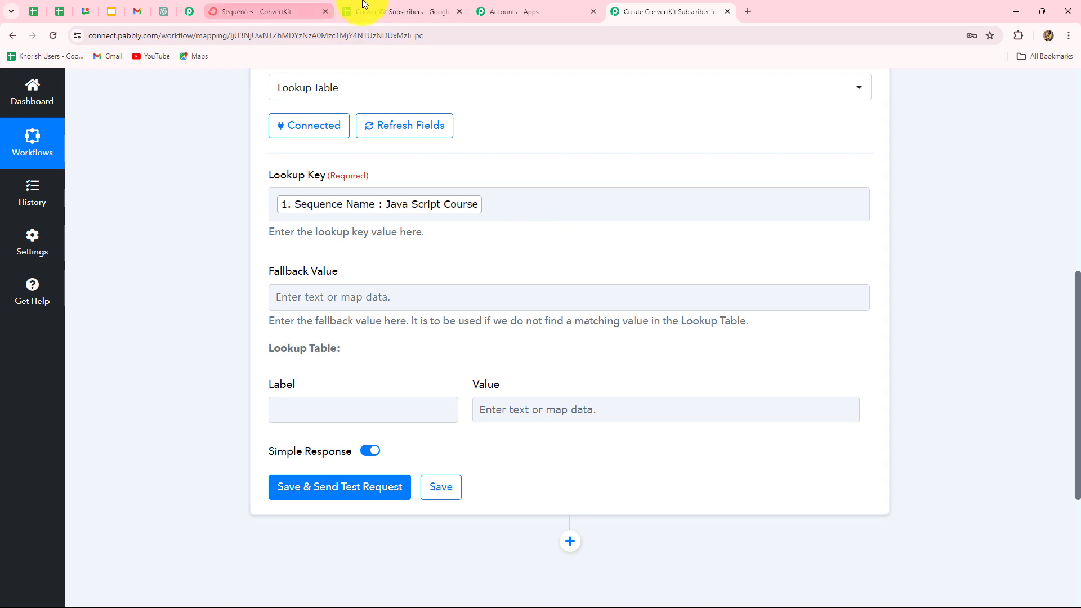
Step: Check the subscriber spreadsheet, then return and focus the Fallback Value field
{"action": "left_click", "coordinate": [394, 11]}
{"action": "left_click", "coordinate": [664, 11]}
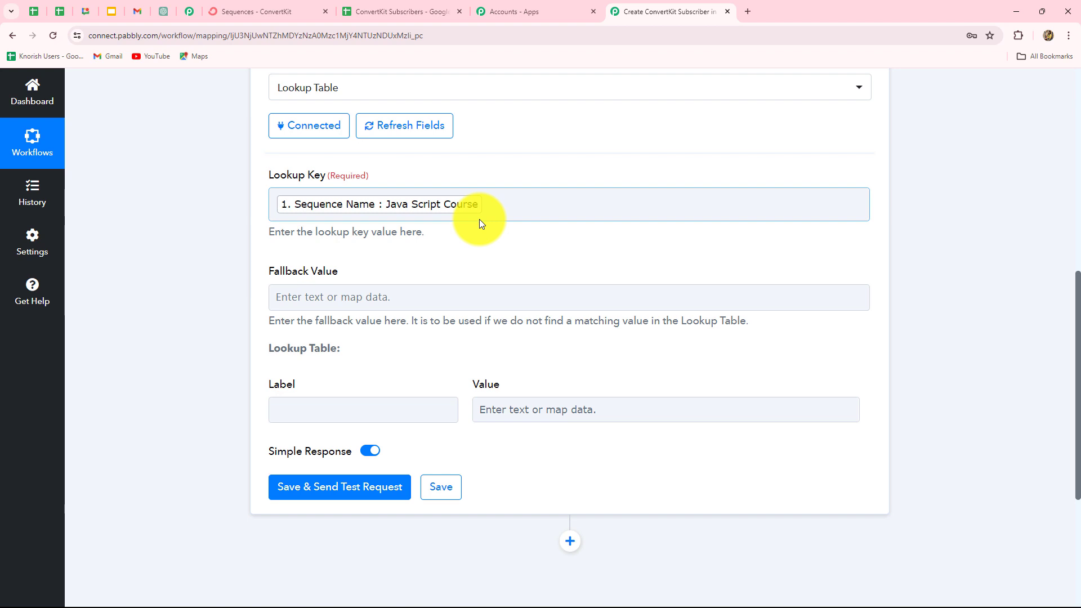
{"action": "left_click", "coordinate": [487, 303]}
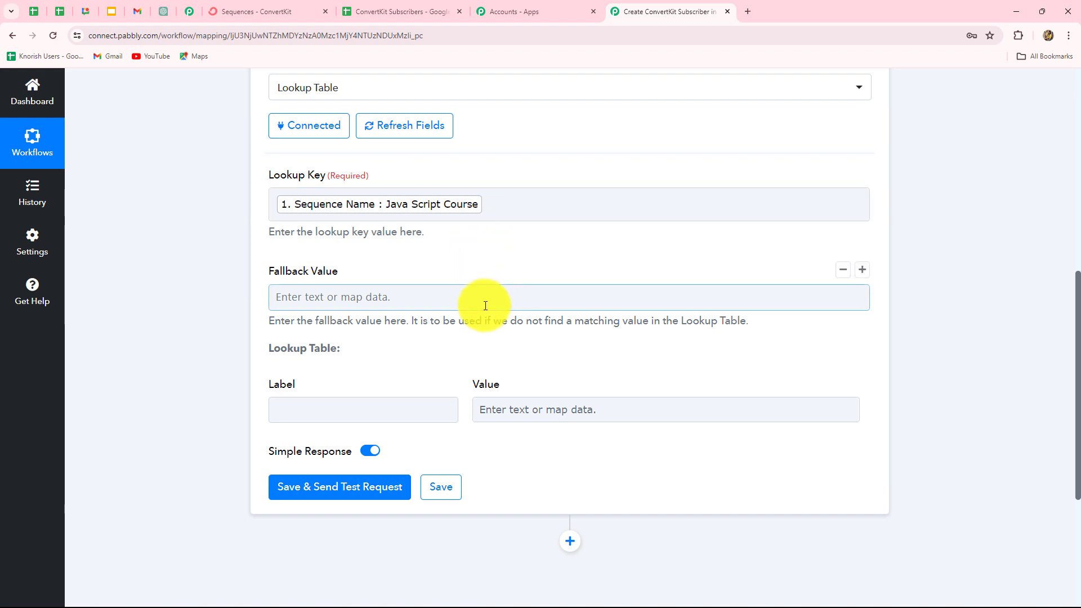
{"action": "scroll", "coordinate": [409, 341], "scroll_direction": "down", "scroll_amount": 2}
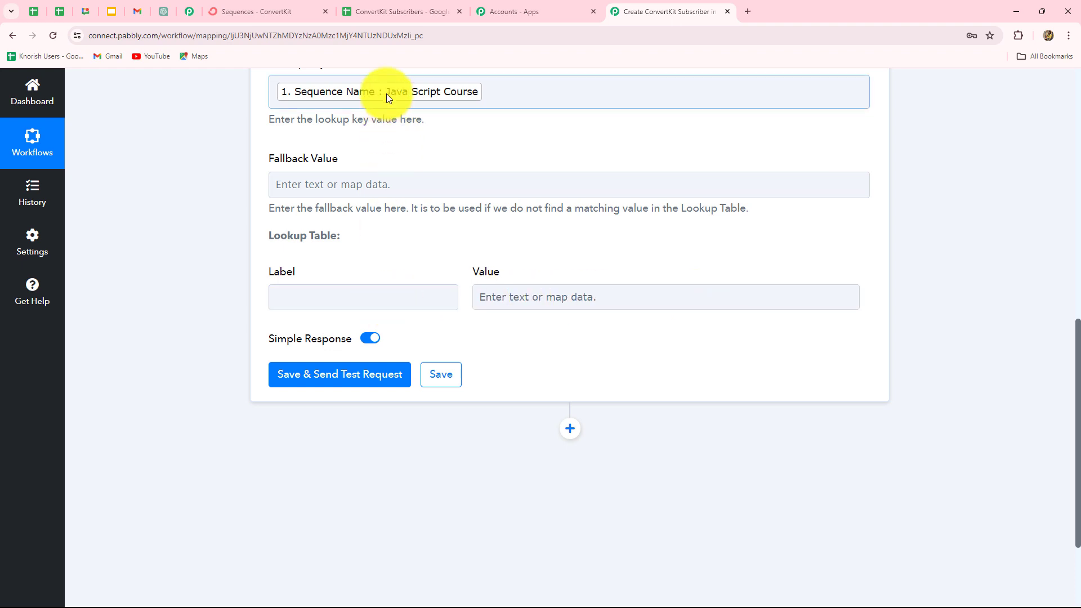
Step: Fill the first lookup row with label Java Script Course and value 1870213 from the sequence URL
{"action": "left_click", "coordinate": [345, 304]}
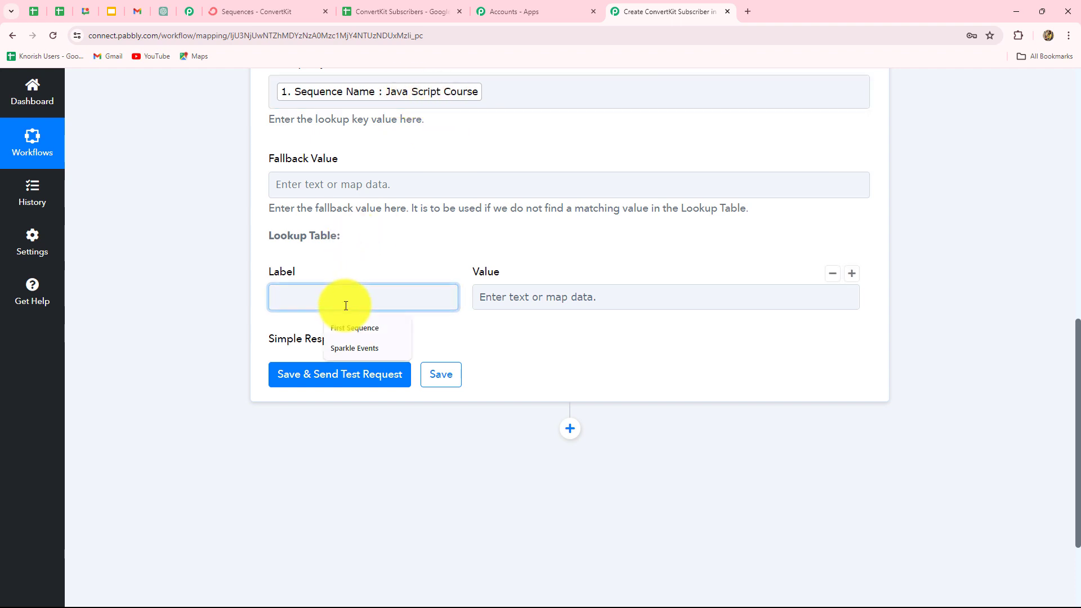
{"action": "type", "text": "Java Script Course"}
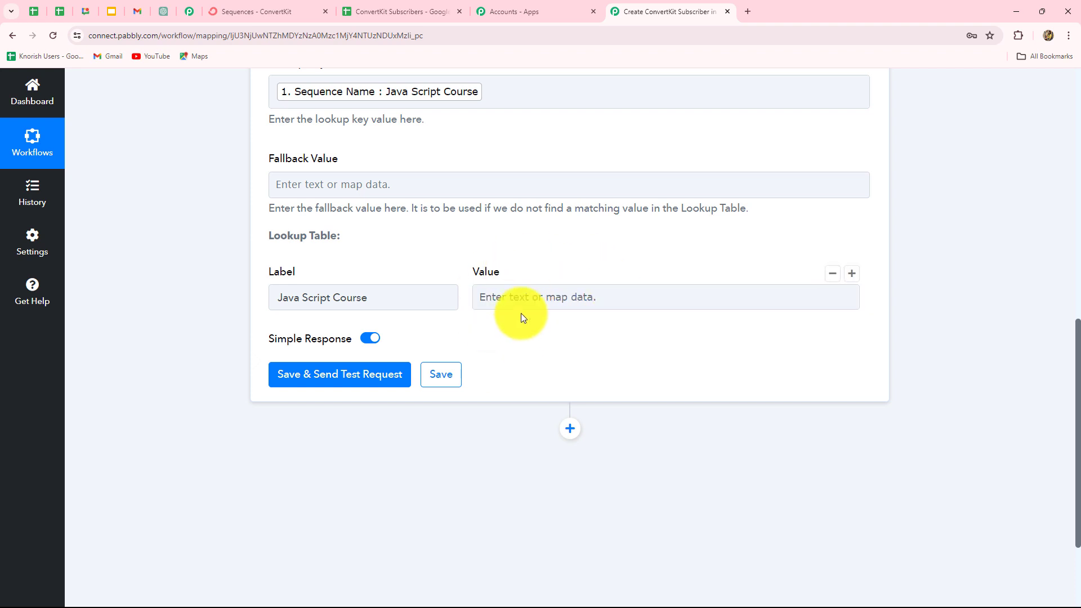
{"action": "left_click", "coordinate": [238, 9]}
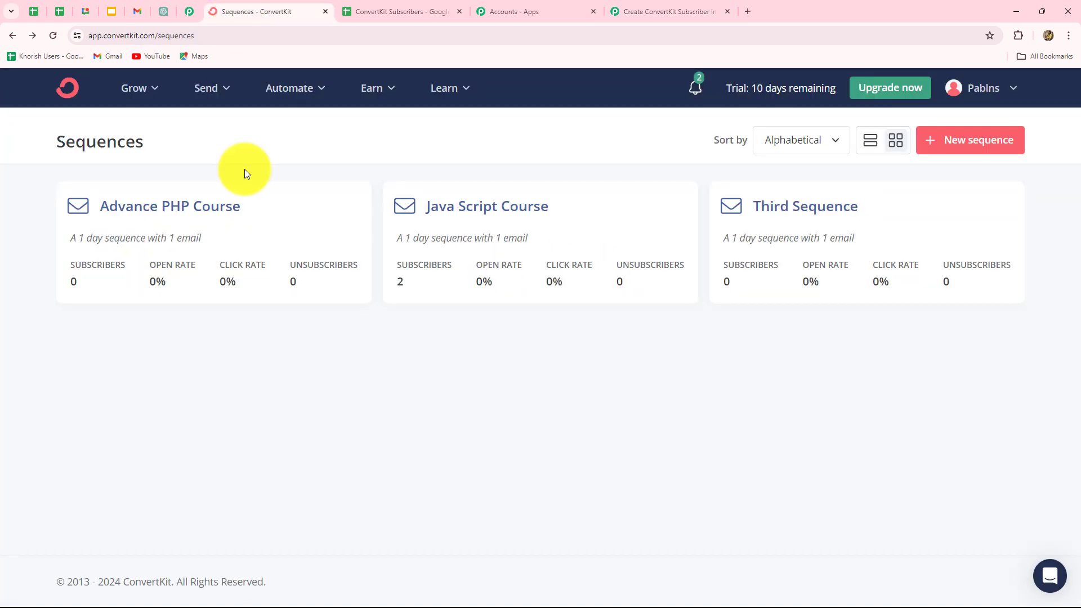
{"action": "left_click", "coordinate": [479, 212]}
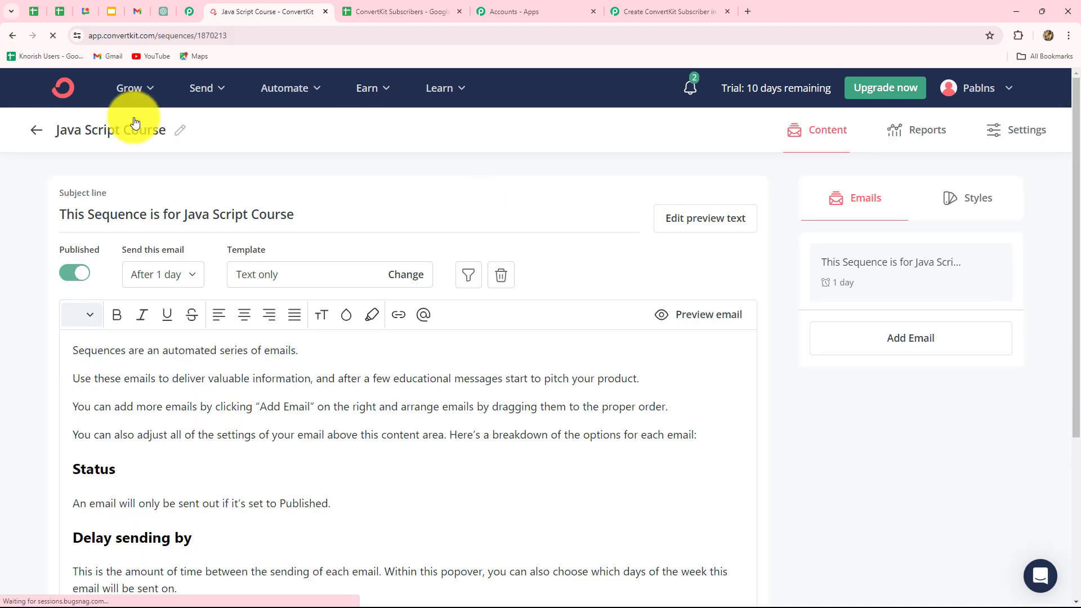
{"action": "left_click", "coordinate": [211, 35]}
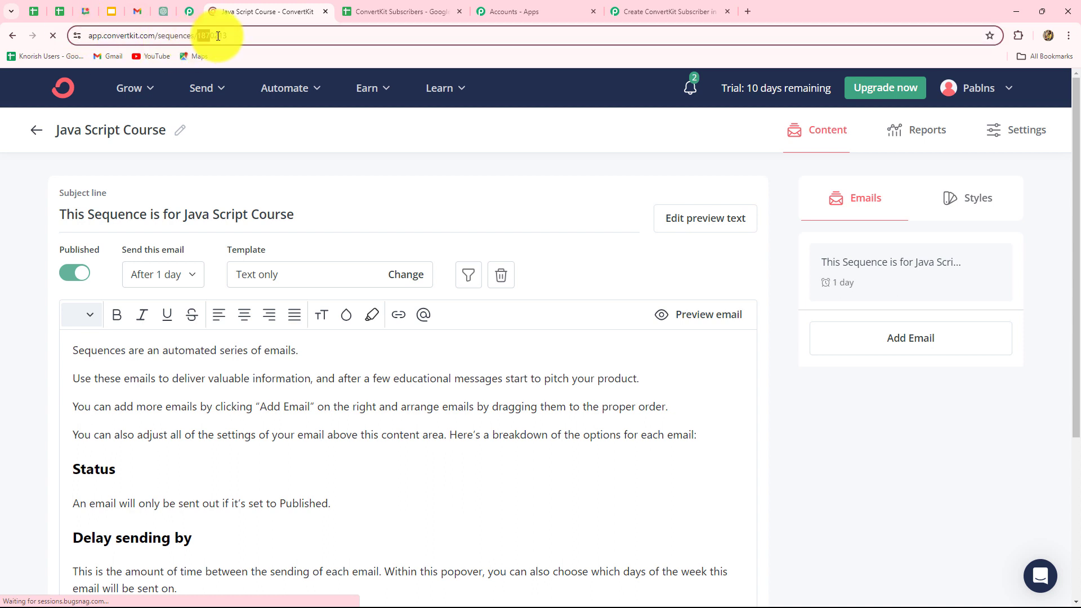
{"action": "double_click", "coordinate": [235, 37]}
{"action": "key", "text": "ctrl+c"}
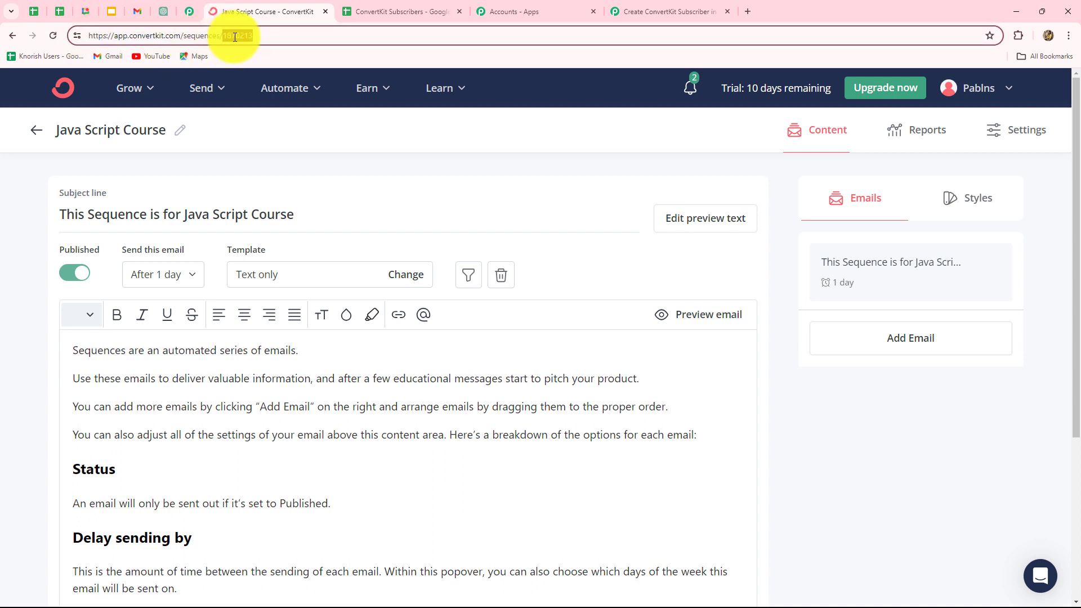
{"action": "left_click", "coordinate": [633, 8]}
{"action": "left_click", "coordinate": [510, 293]}
{"action": "key", "text": "ctrl+v"}
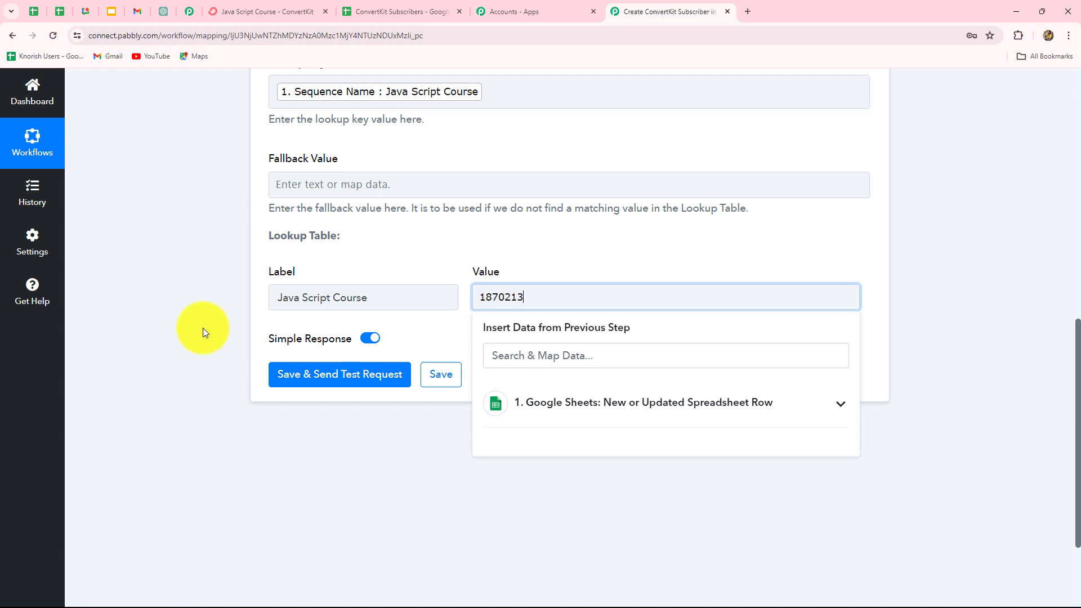
{"action": "left_click", "coordinate": [203, 330]}
{"action": "left_click", "coordinate": [324, 306]}
{"action": "left_click_drag", "start_coordinate": [535, 299], "coordinate": [453, 306]}
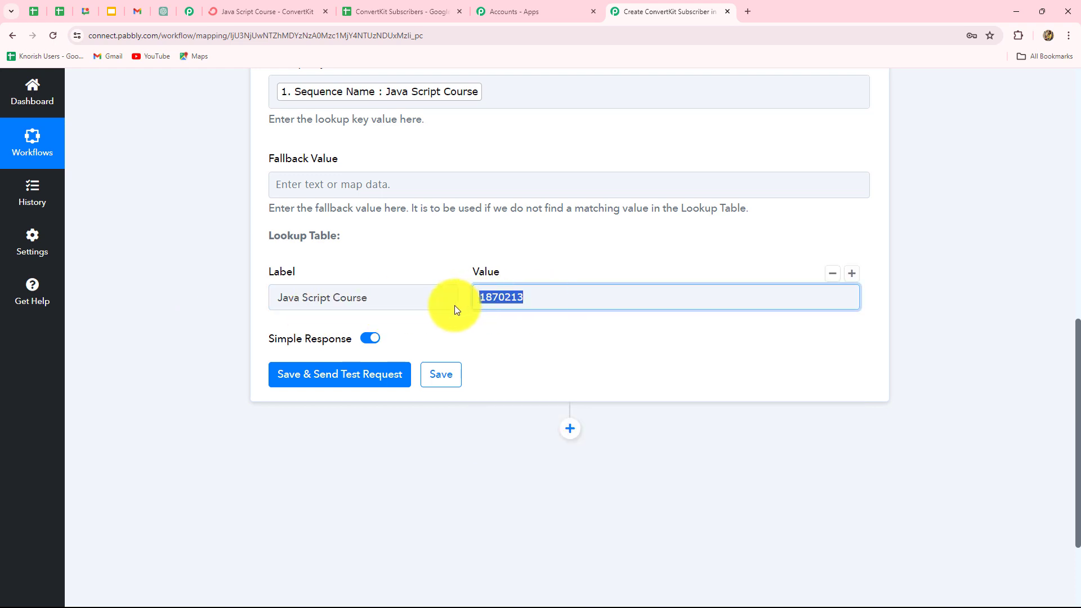
{"action": "left_click", "coordinate": [917, 301]}
Step: Add a second lookup row labelled Advance PHP Course, copied from sheet cell D3
{"action": "mouse_move", "coordinate": [850, 274]}
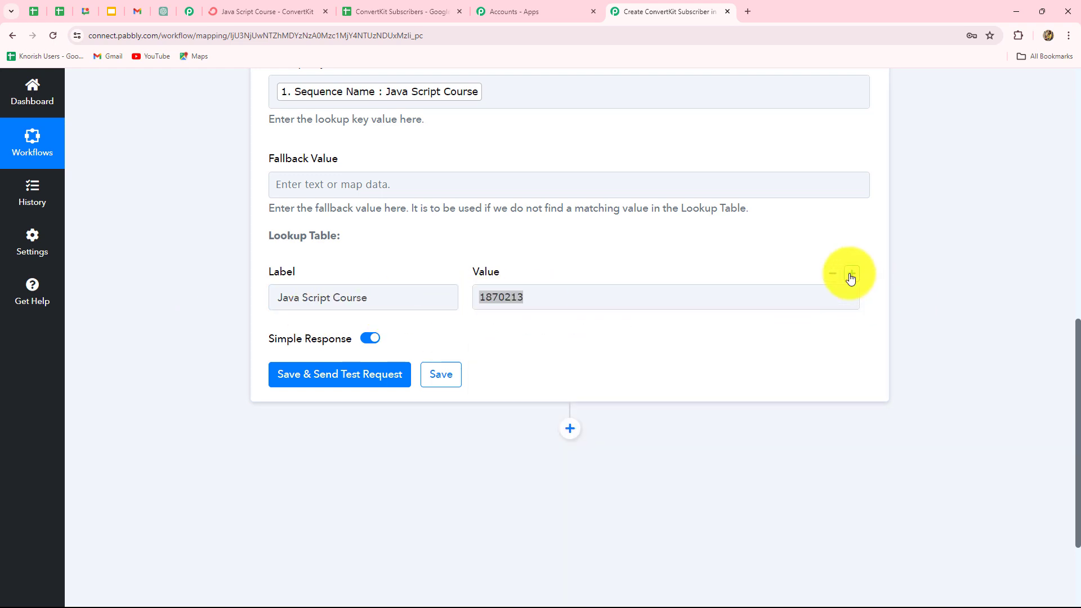
{"action": "left_click", "coordinate": [851, 274]}
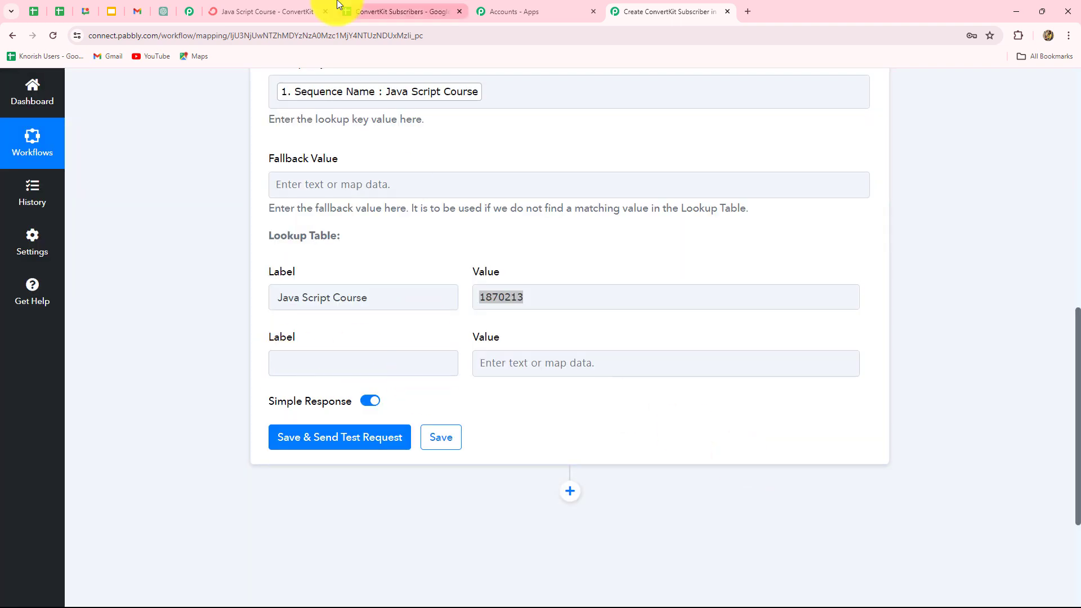
{"action": "left_click", "coordinate": [356, 8]}
{"action": "right_click", "coordinate": [580, 244]}
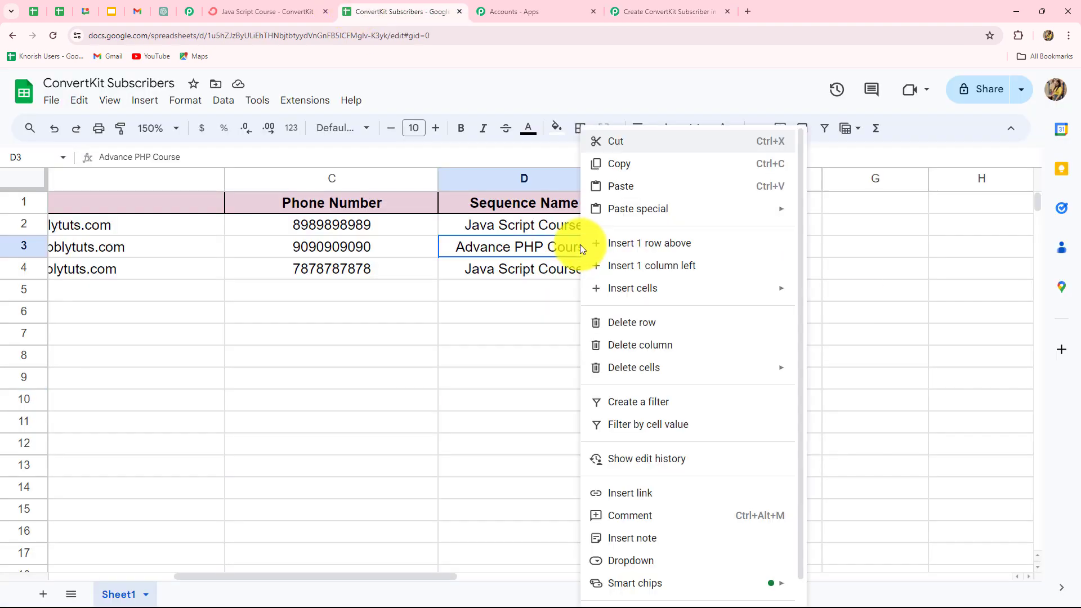
{"action": "left_click", "coordinate": [626, 162]}
{"action": "left_click", "coordinate": [664, 11]}
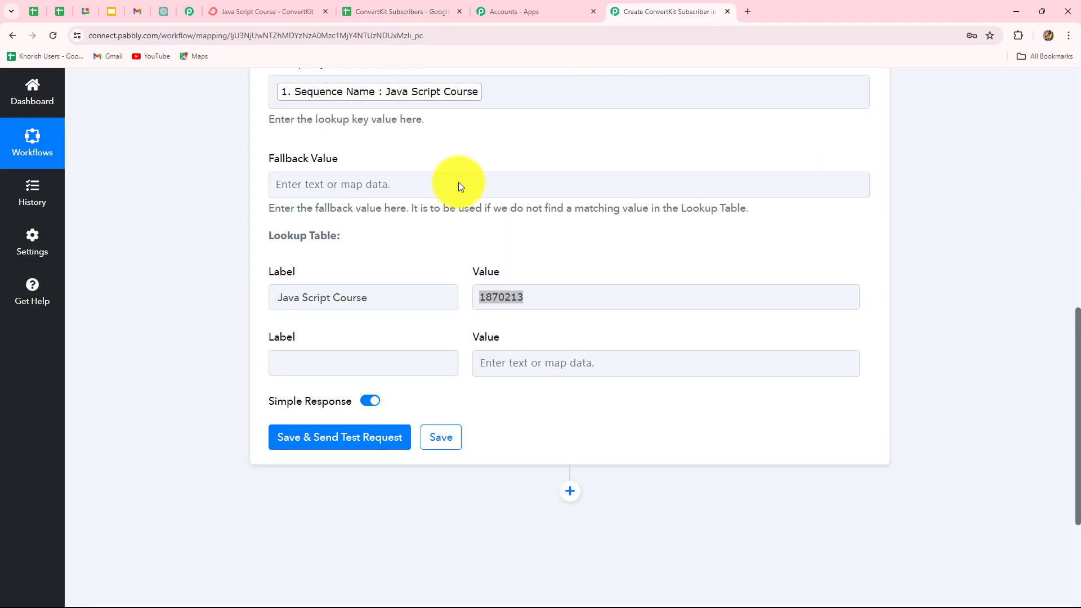
{"action": "left_click", "coordinate": [304, 366]}
{"action": "key", "text": "ctrl+v"}
{"action": "left_click", "coordinate": [490, 363]}
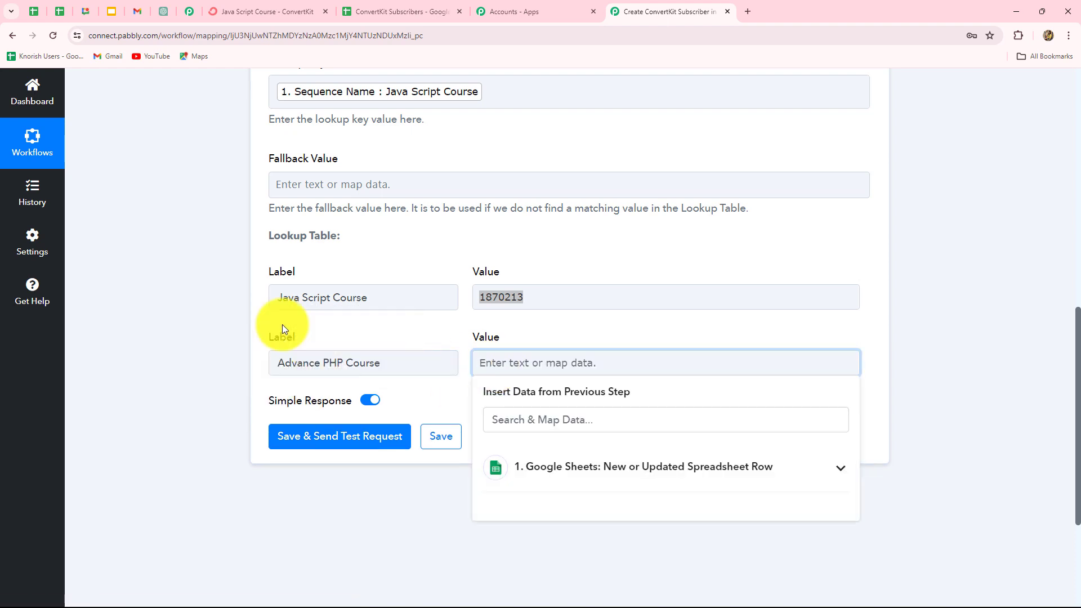
Step: Copy the Advance PHP Course sequence ID 1870217 from its ConvertKit page address
{"action": "left_click", "coordinate": [278, 9]}
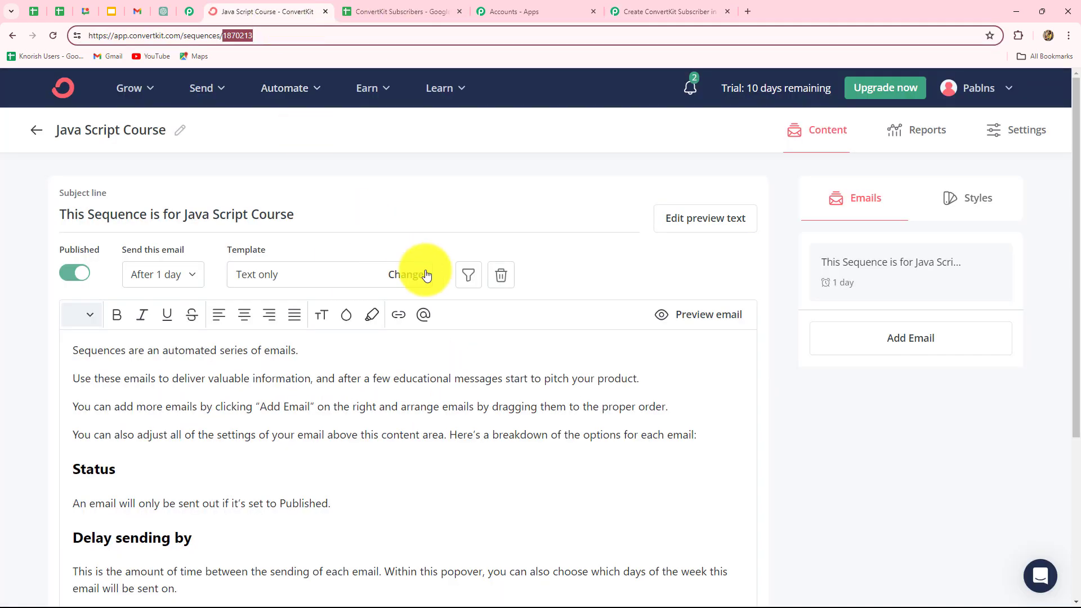
{"action": "left_click", "coordinate": [12, 35]}
{"action": "left_click", "coordinate": [180, 225]}
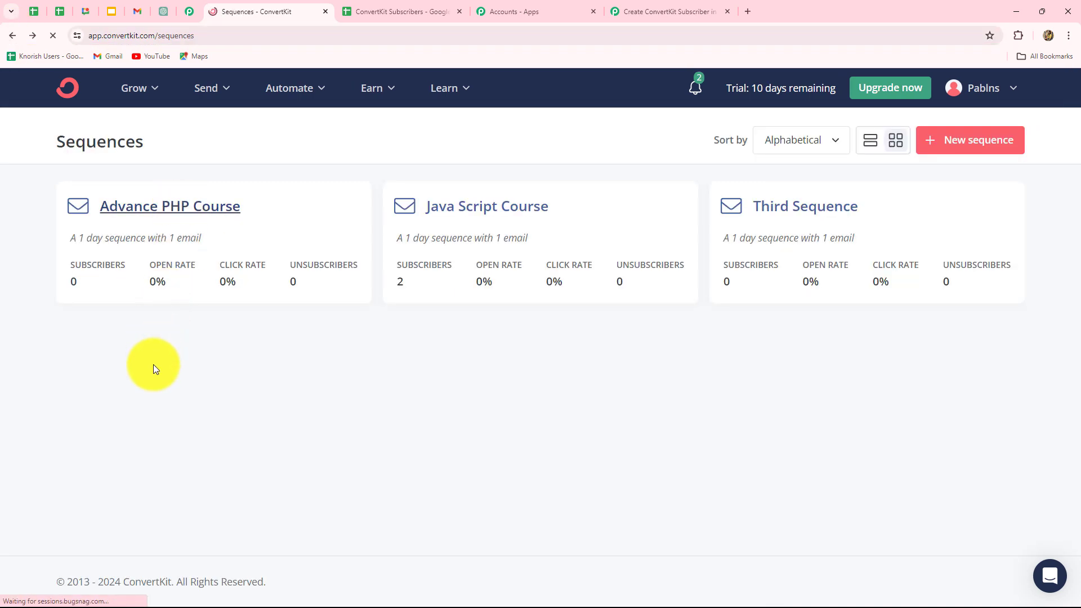
{"action": "double_click", "coordinate": [225, 36]}
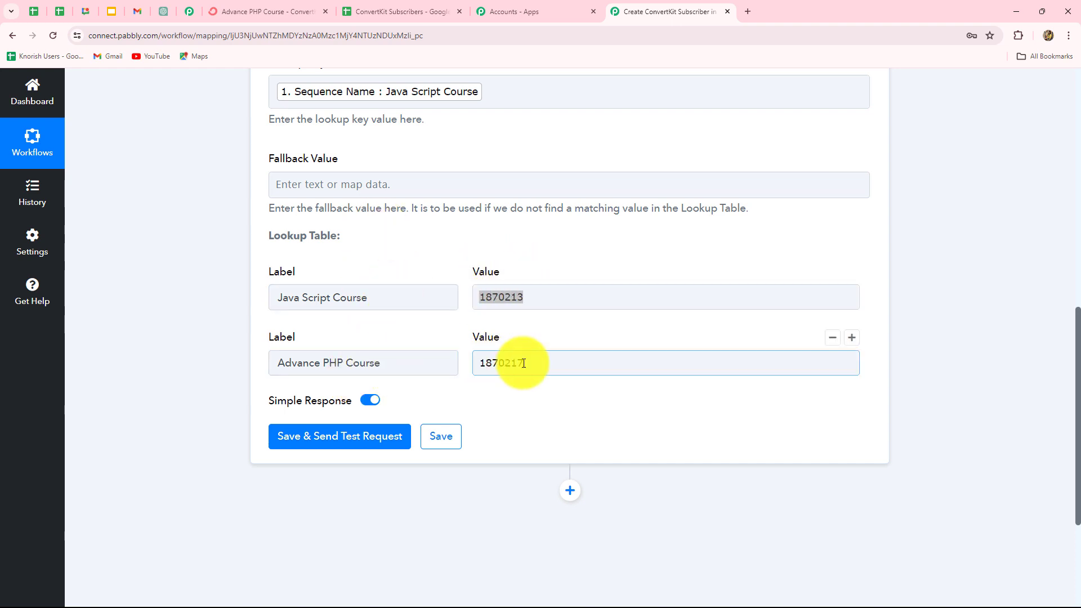
{"action": "scroll", "coordinate": [870, 332], "scroll_direction": "up", "scroll_amount": 3}
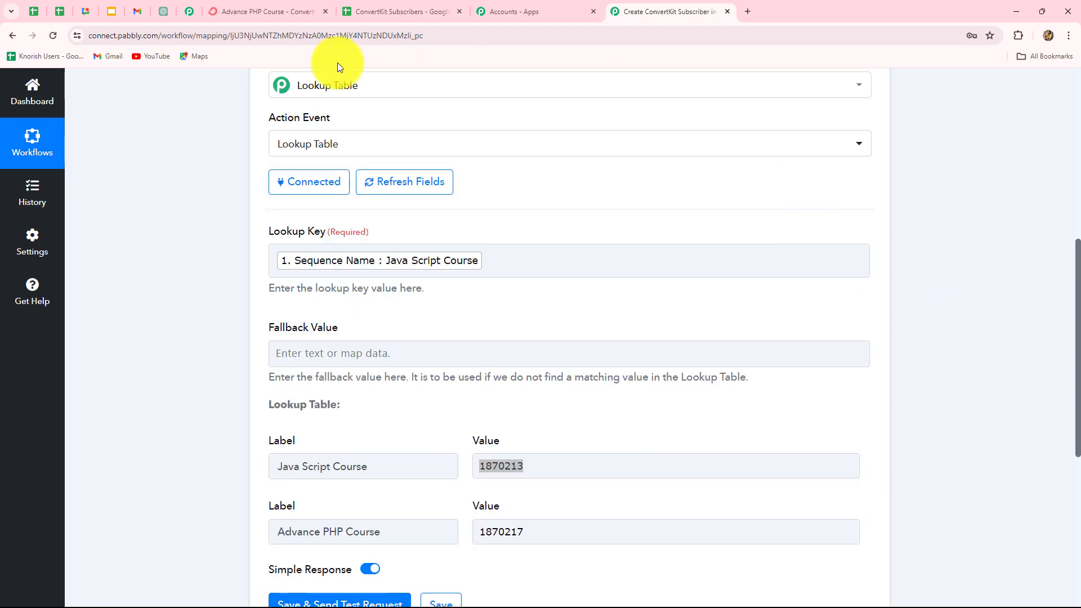
{"action": "scroll", "coordinate": [976, 353], "scroll_direction": "down", "scroll_amount": 4}
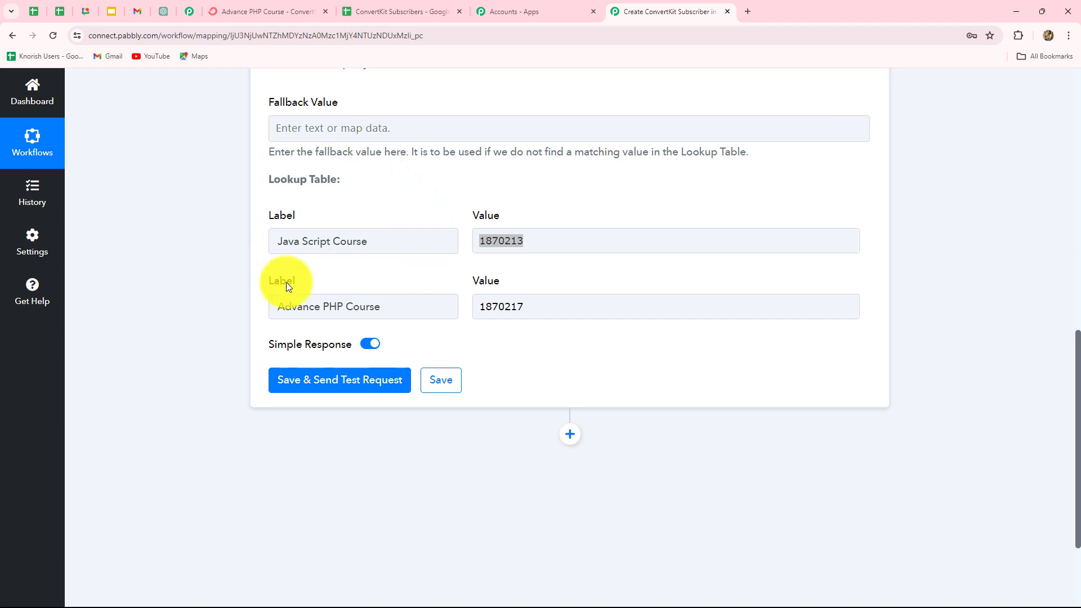
{"action": "scroll", "coordinate": [307, 293], "scroll_direction": "up", "scroll_amount": 3}
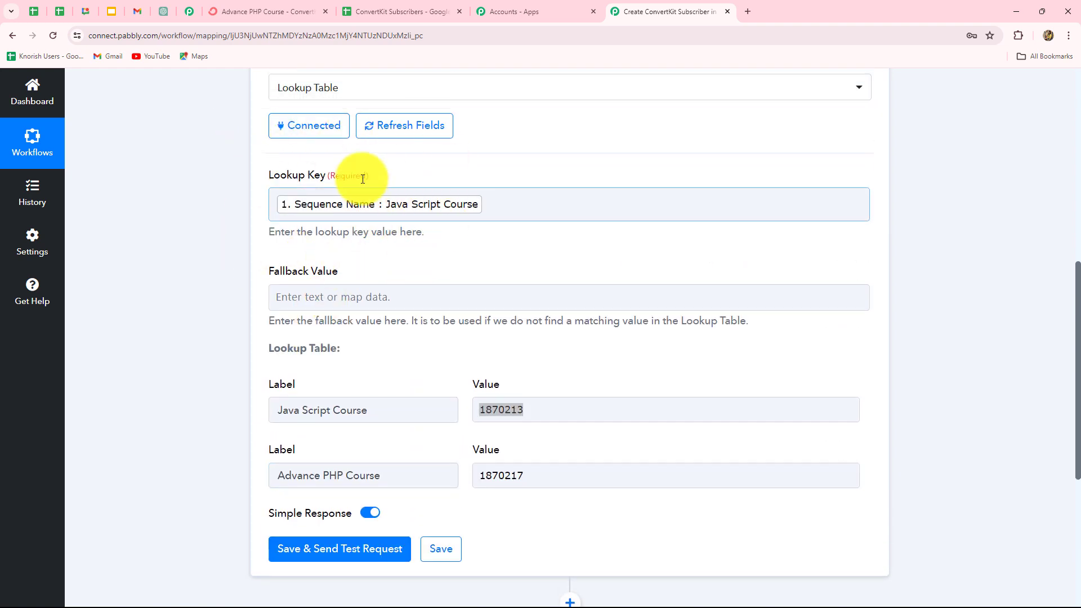
{"action": "scroll", "coordinate": [330, 364], "scroll_direction": "down", "scroll_amount": 3}
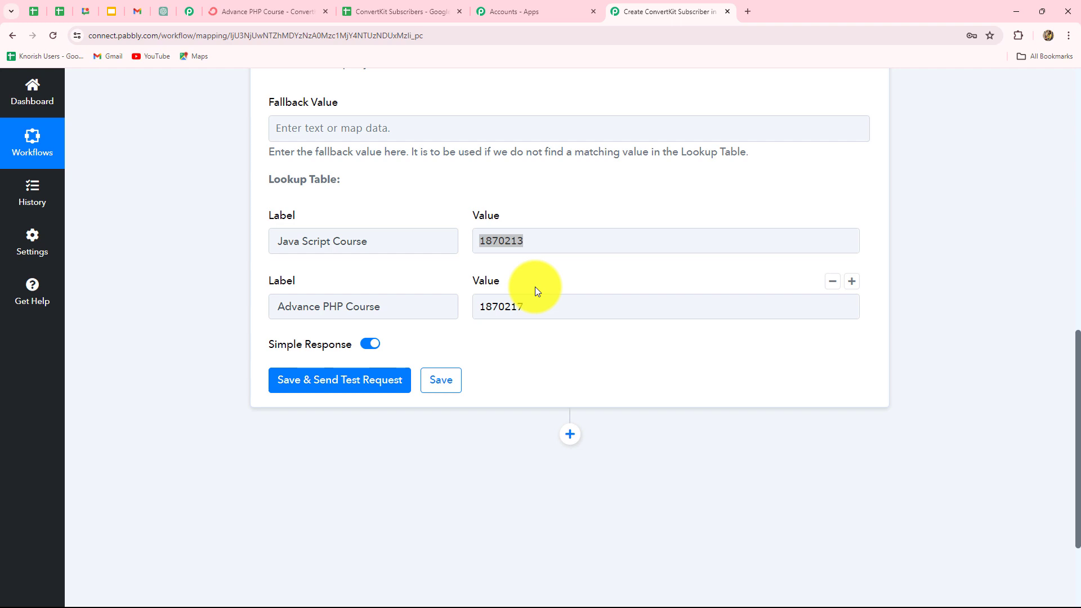
Step: Save and test the Lookup Table step, confirming Result Label Java Script Course and Result Value 1870213
{"action": "left_click", "coordinate": [326, 385]}
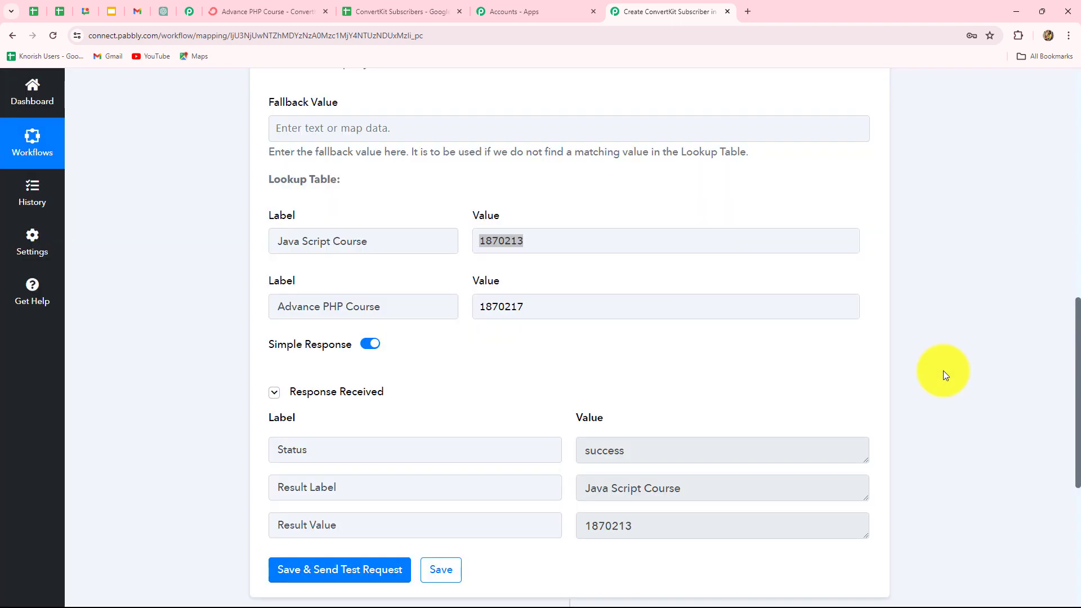
{"action": "scroll", "coordinate": [943, 371], "scroll_direction": "down", "scroll_amount": 3}
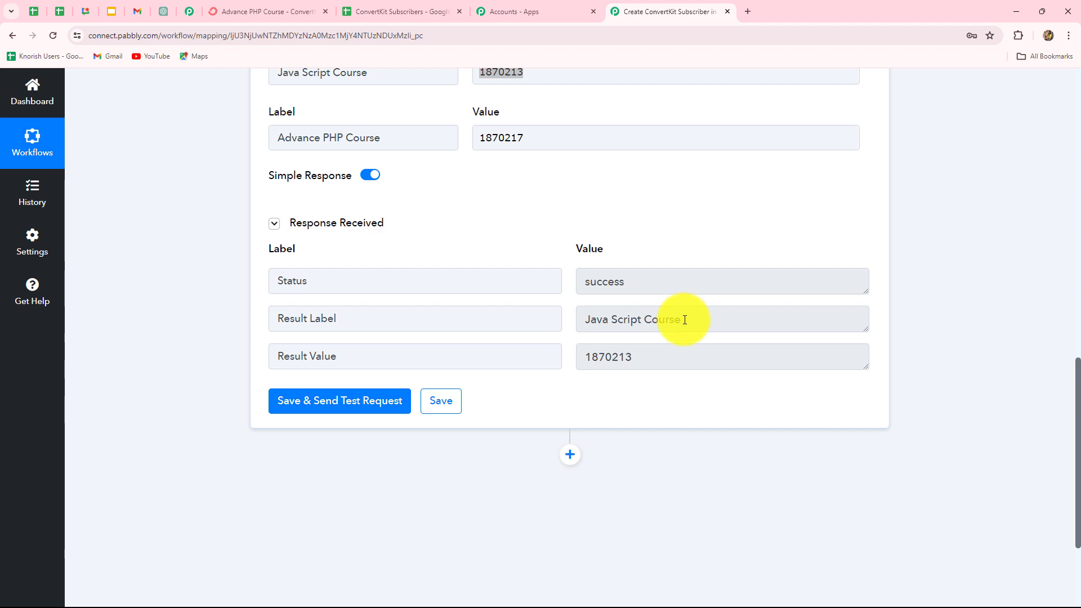
{"action": "left_click_drag", "start_coordinate": [684, 319], "coordinate": [583, 319]}
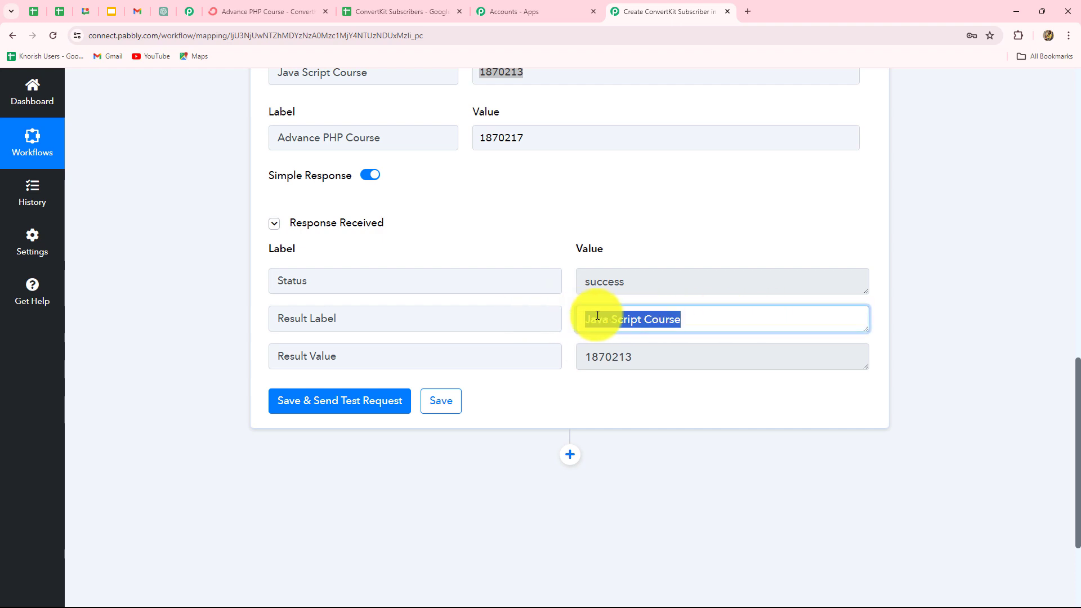
{"action": "left_click_drag", "start_coordinate": [647, 356], "coordinate": [571, 356]}
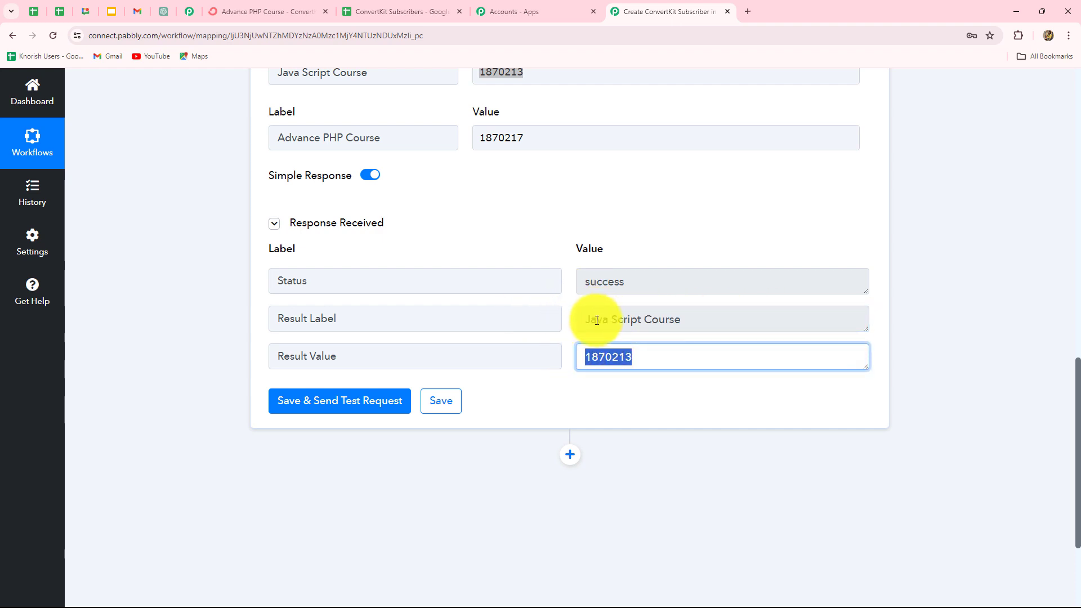
{"action": "scroll", "coordinate": [373, 251], "scroll_direction": "up", "scroll_amount": 2}
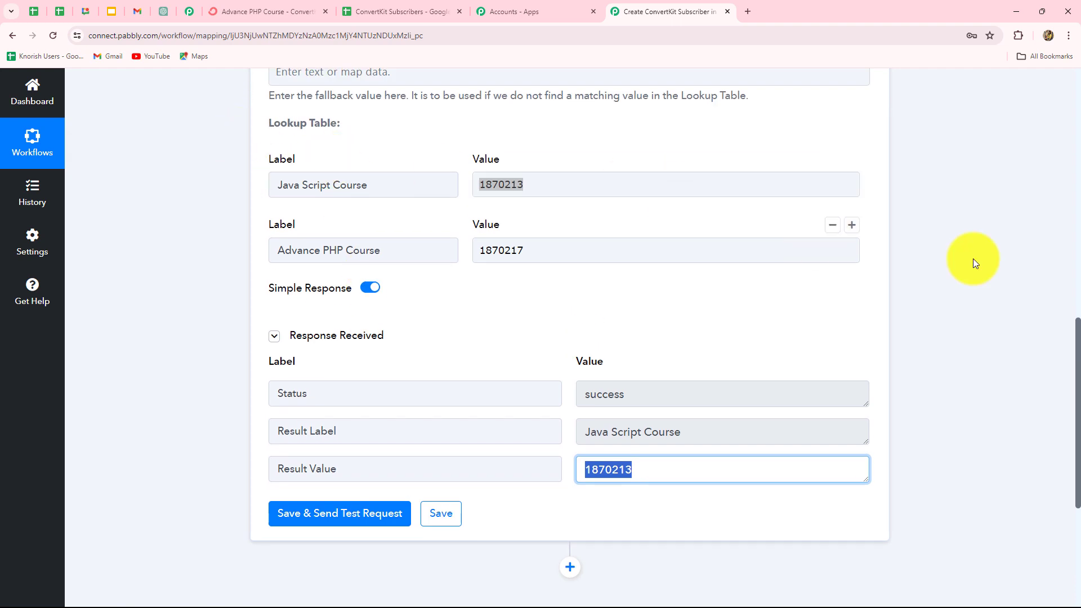
{"action": "scroll", "coordinate": [1036, 349], "scroll_direction": "down", "scroll_amount": 2}
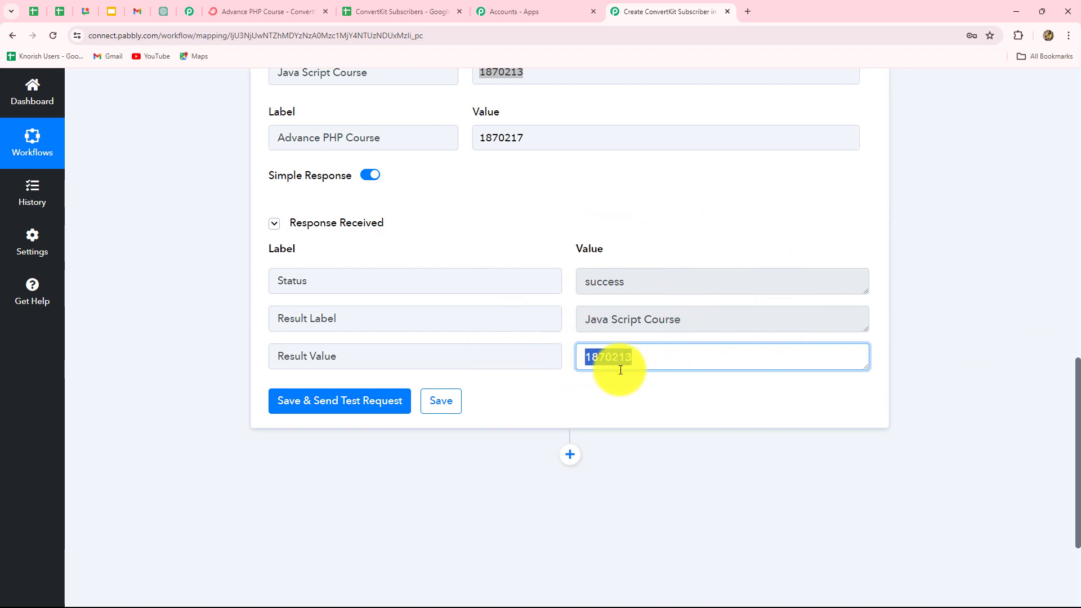
{"action": "scroll", "coordinate": [622, 389], "scroll_direction": "down", "scroll_amount": 3}
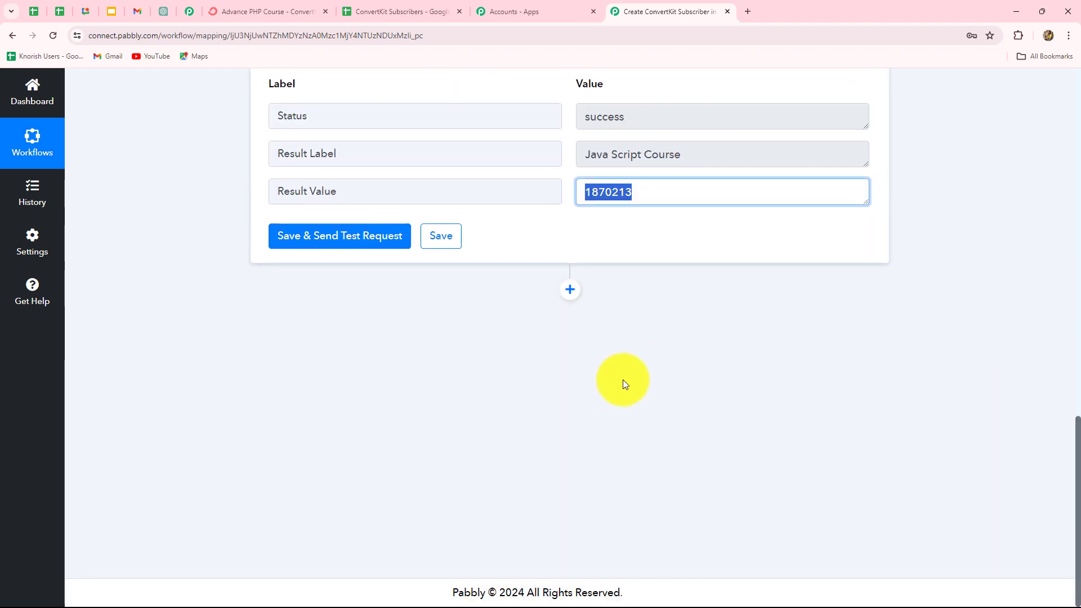
{"action": "left_click", "coordinate": [723, 253]}
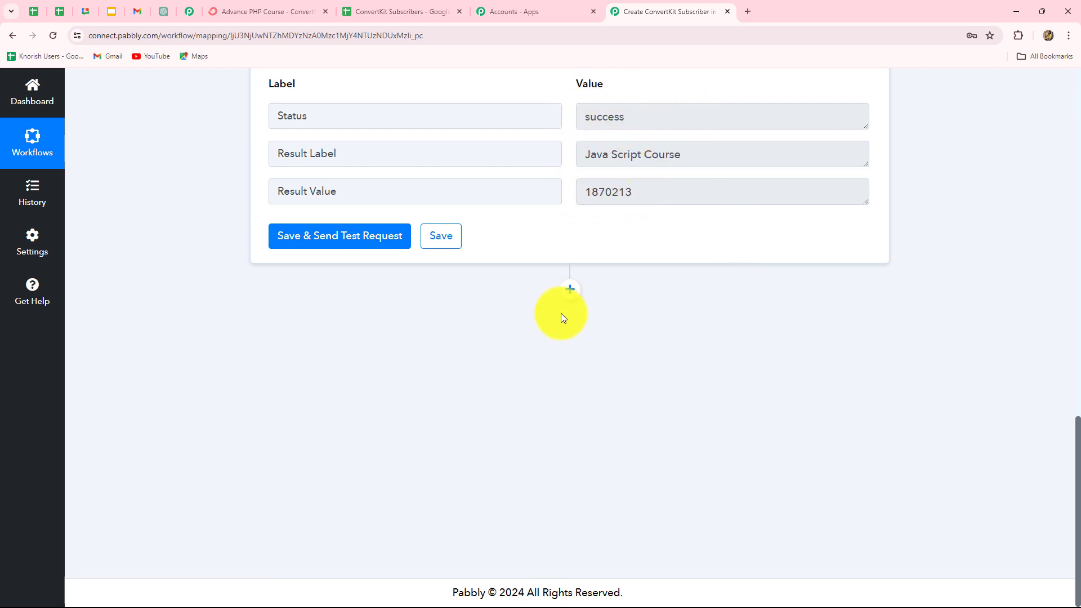
Step: Add a ConvertKit action step after the lookup with event Add Subscriber to a Sequence, and start connecting it
{"action": "left_click", "coordinate": [571, 293]}
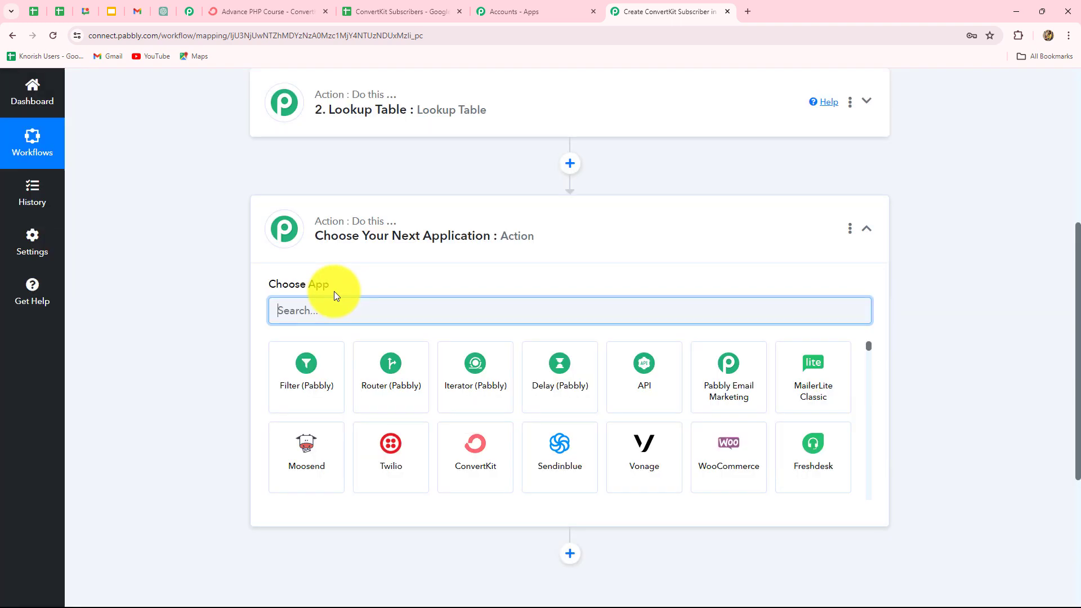
{"action": "left_click", "coordinate": [299, 309]}
{"action": "key", "text": "Caps_Lock"}
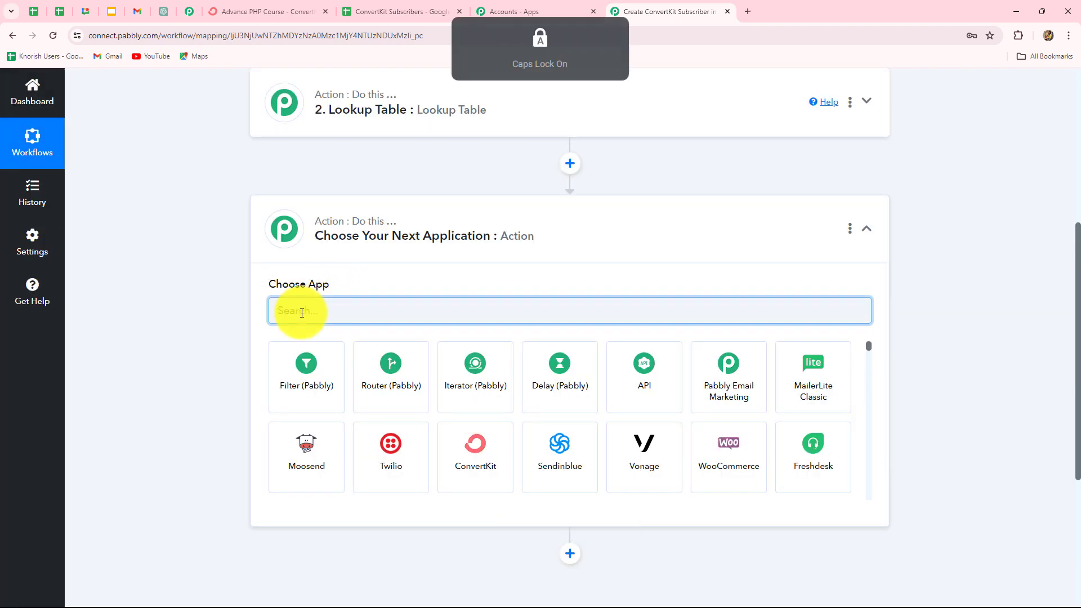
{"action": "type", "text": "Conv"}
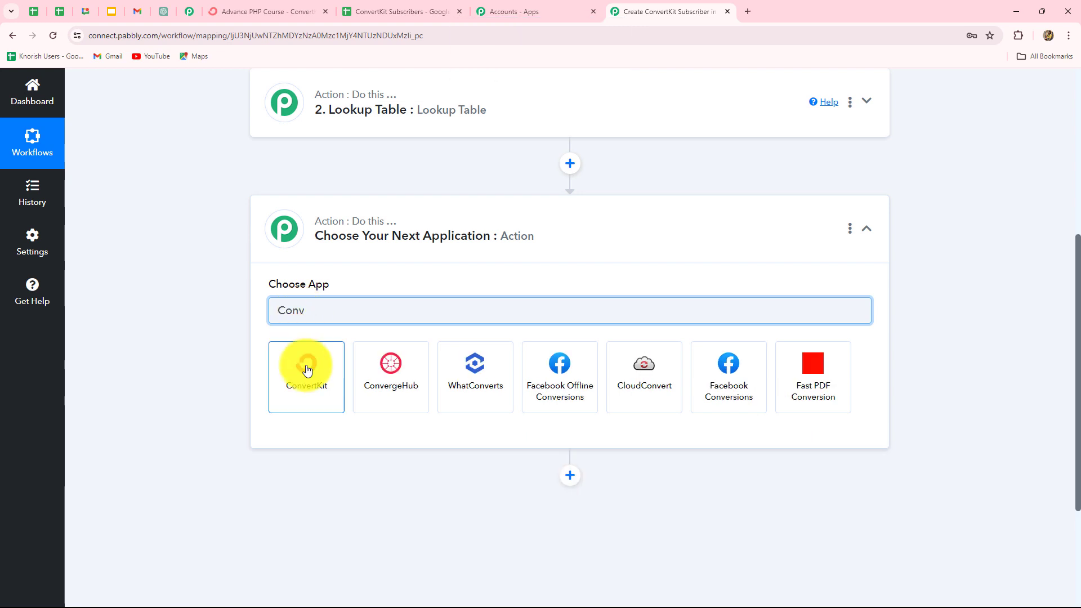
{"action": "left_click", "coordinate": [307, 369]}
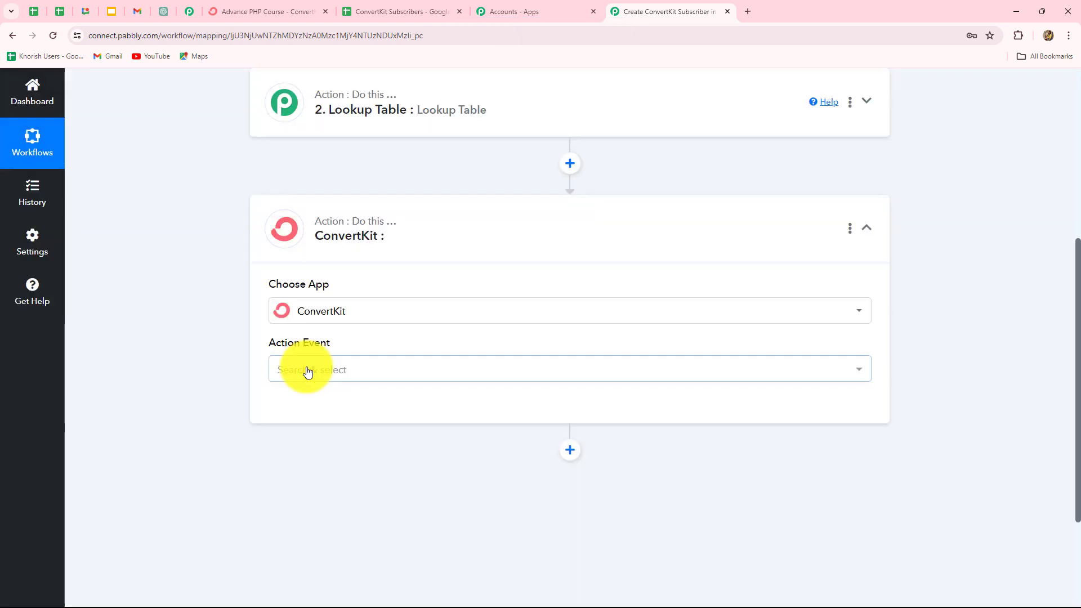
{"action": "left_click", "coordinate": [307, 371]}
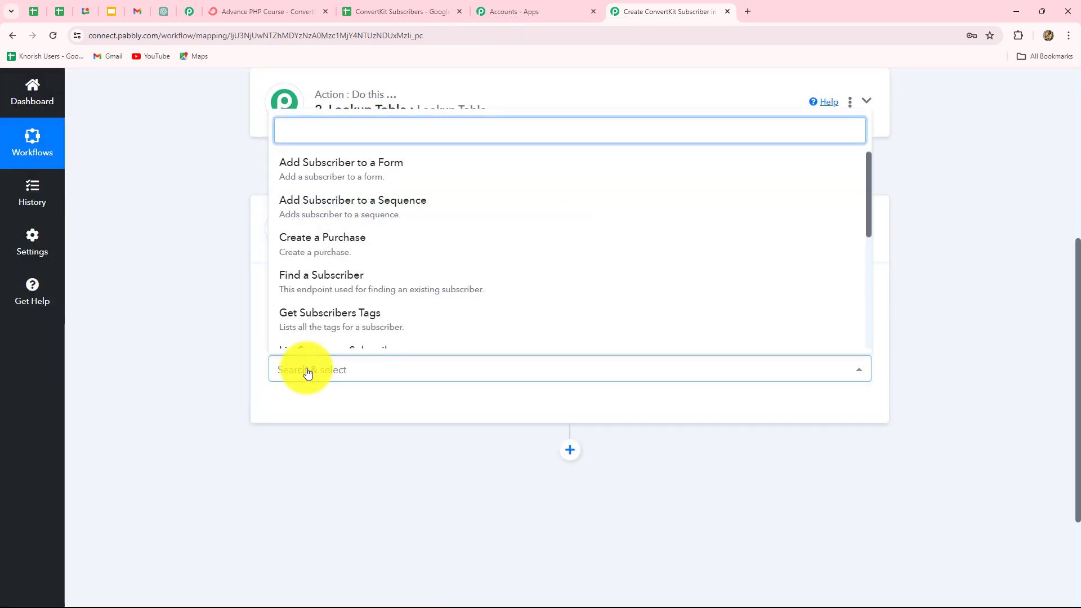
{"action": "left_click", "coordinate": [381, 215]}
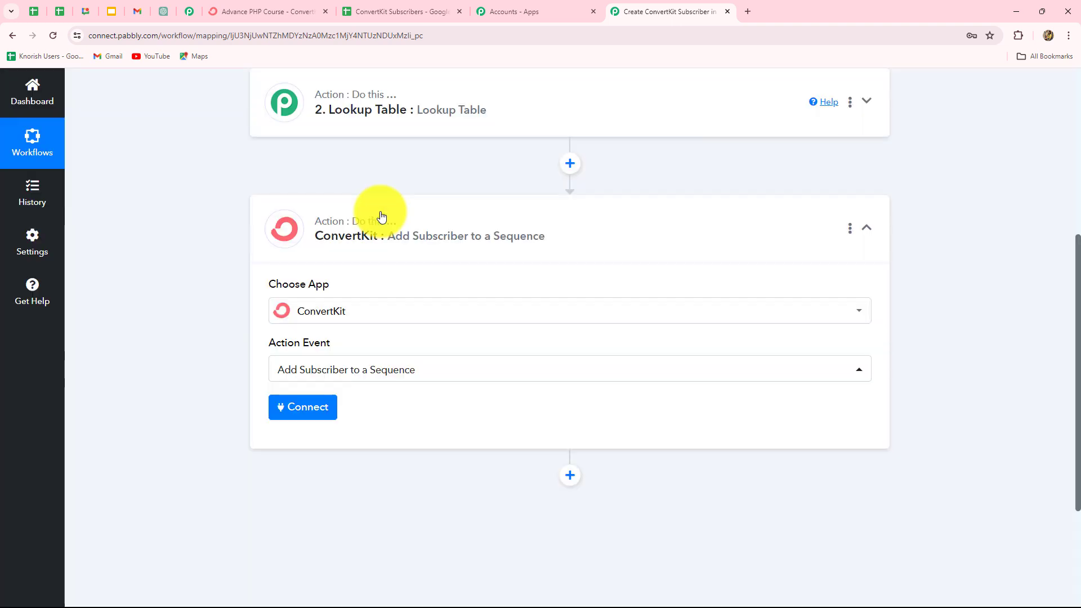
{"action": "left_click", "coordinate": [319, 415]}
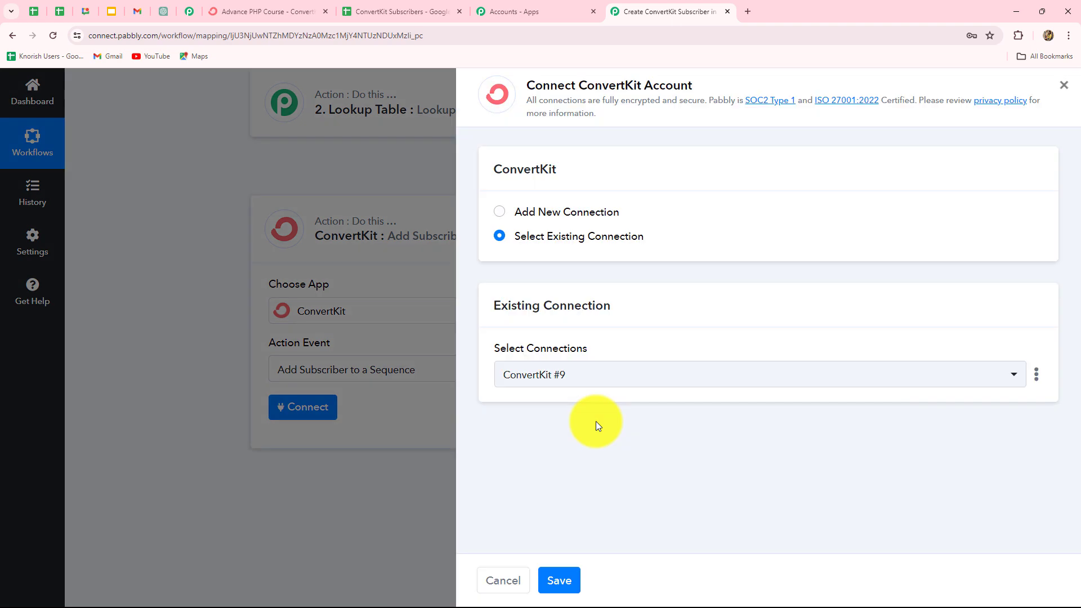
Step: Choose Add New Connection, named ConvertKit #10, and scroll to its blank API Key and API Secret fields
{"action": "left_click", "coordinate": [499, 212]}
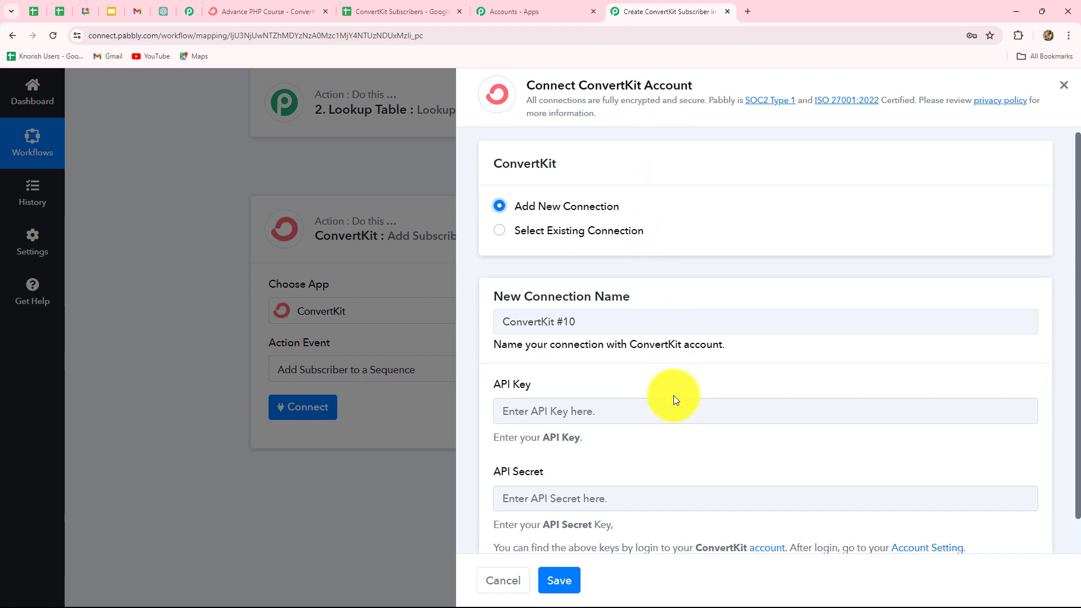
{"action": "scroll", "coordinate": [673, 396], "scroll_direction": "down", "scroll_amount": 1}
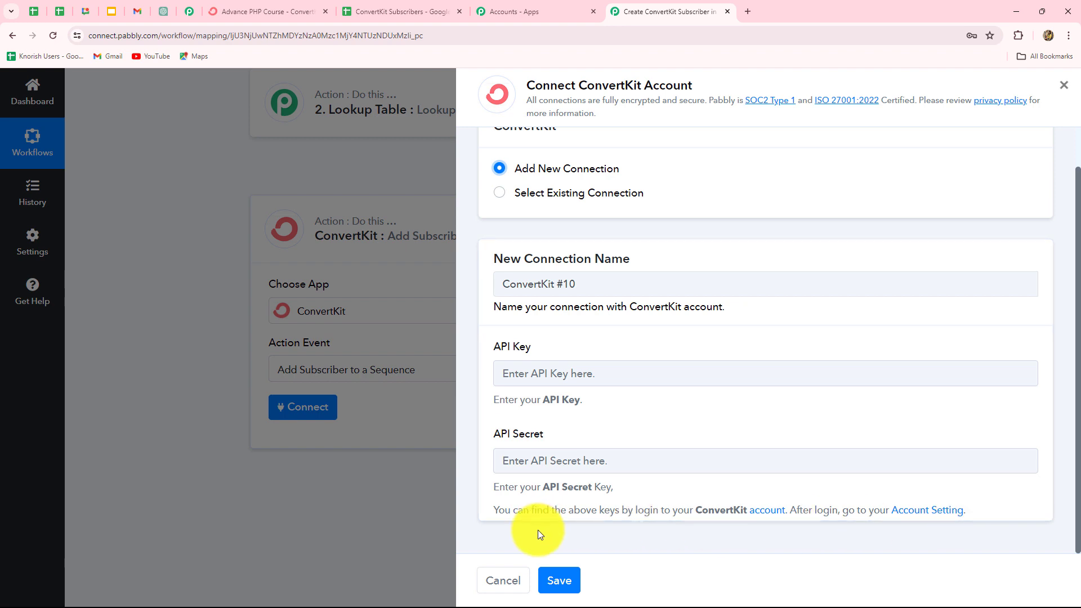
Step: Go to ConvertKit's Settings > Advanced and copy the account's API key
{"action": "left_click", "coordinate": [237, 9]}
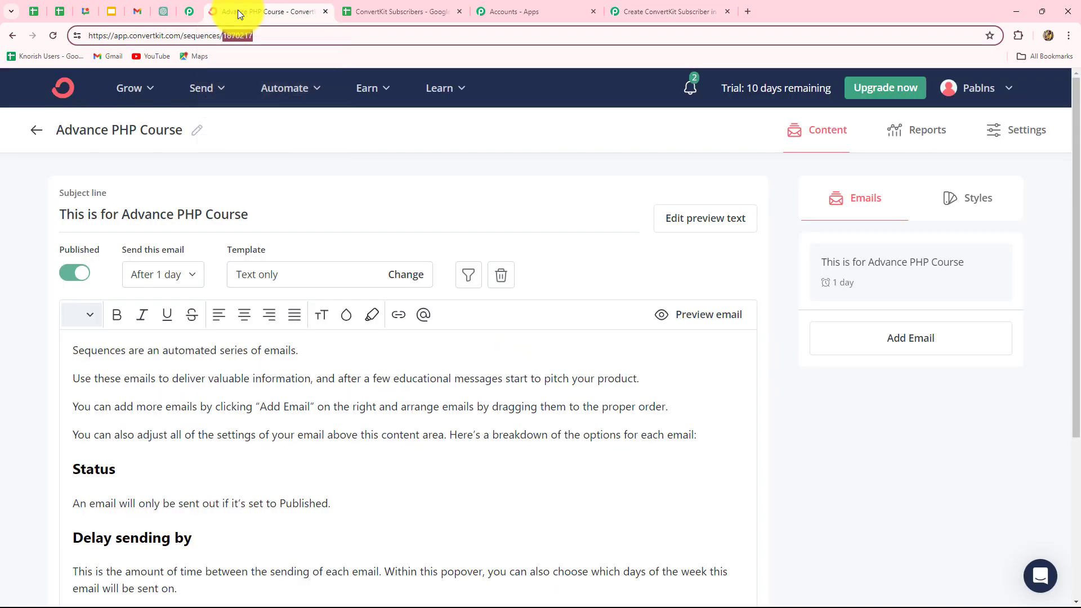
{"action": "left_click", "coordinate": [977, 89]}
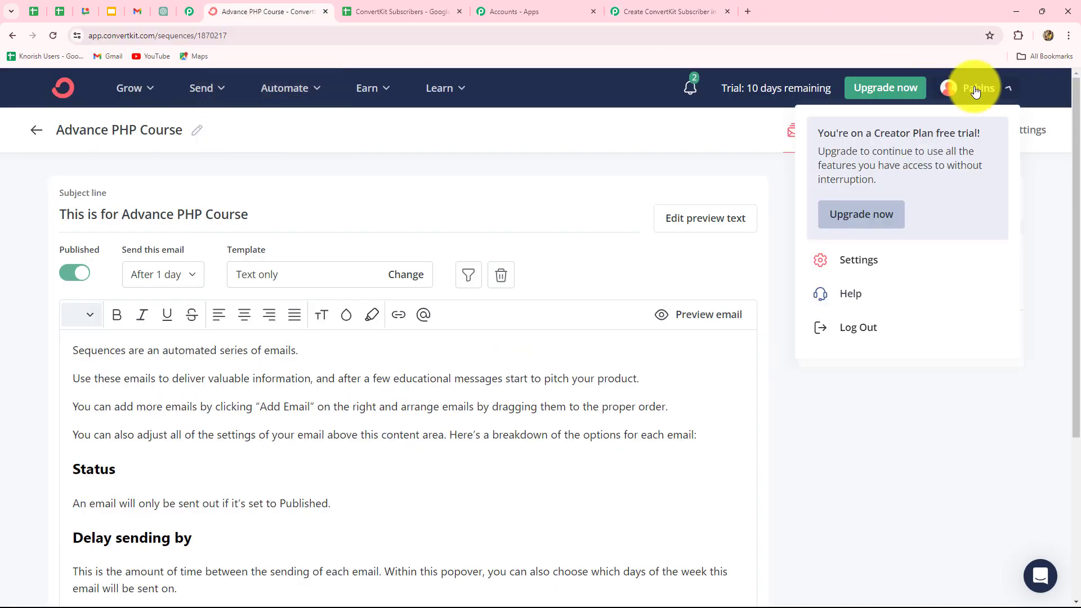
{"action": "left_click", "coordinate": [848, 264]}
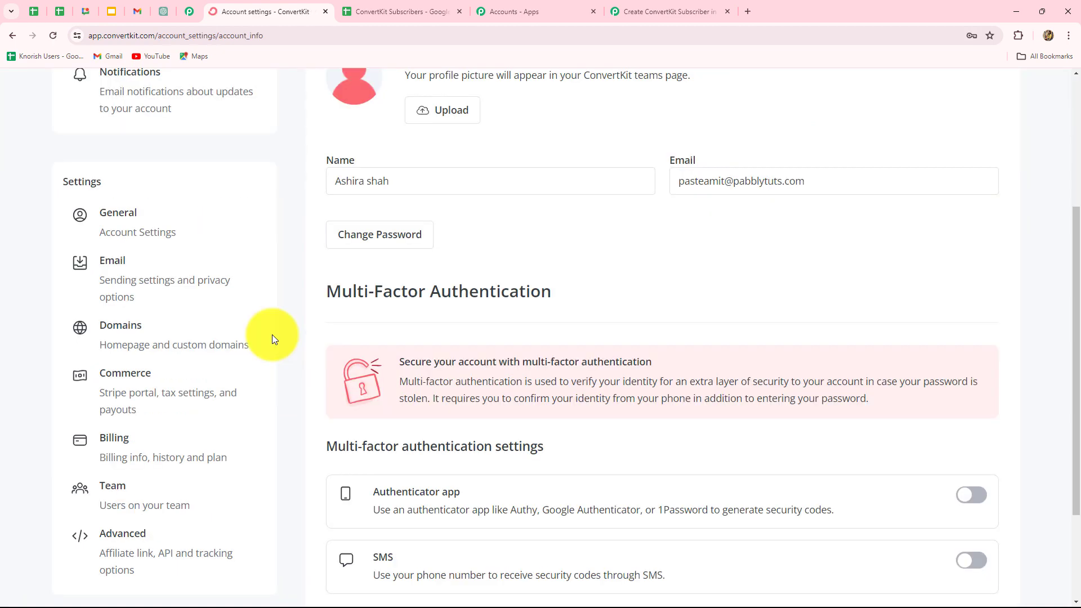
{"action": "scroll", "coordinate": [272, 336], "scroll_direction": "down", "scroll_amount": 3}
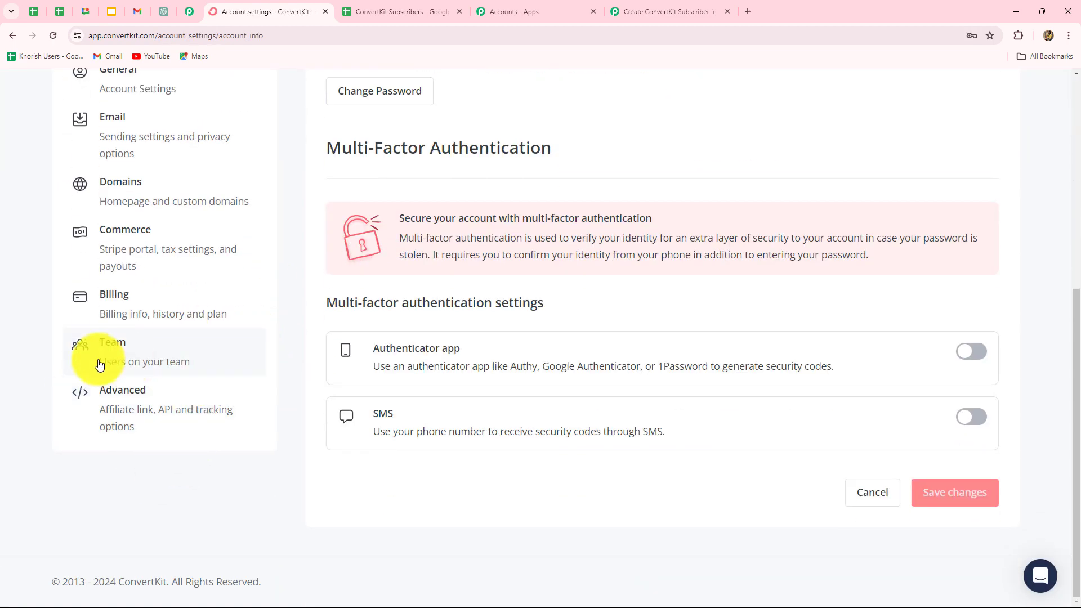
{"action": "left_click", "coordinate": [145, 415]}
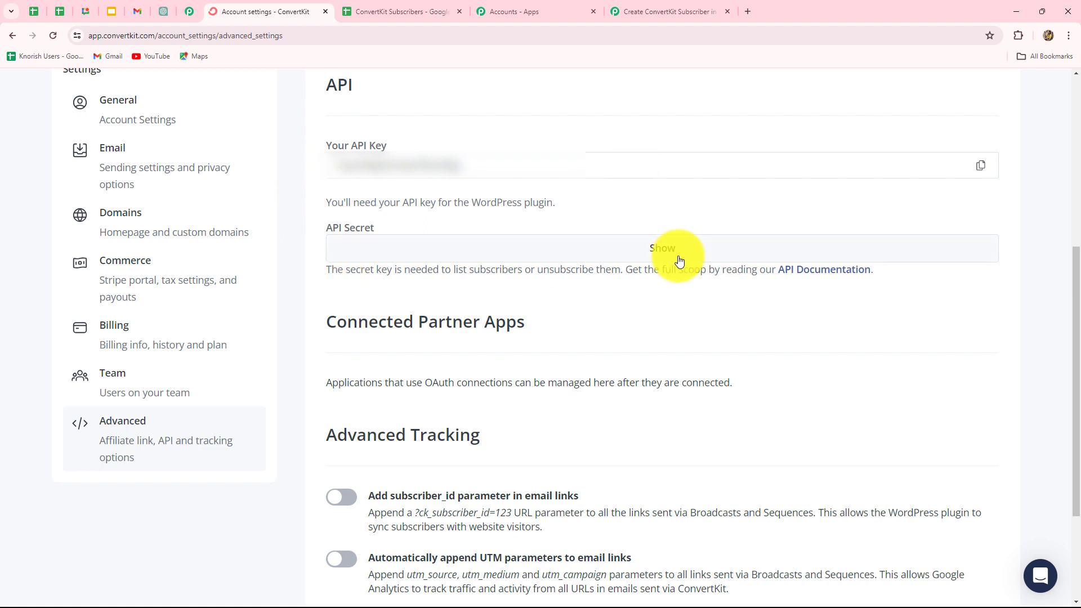
{"action": "left_click", "coordinate": [986, 171]}
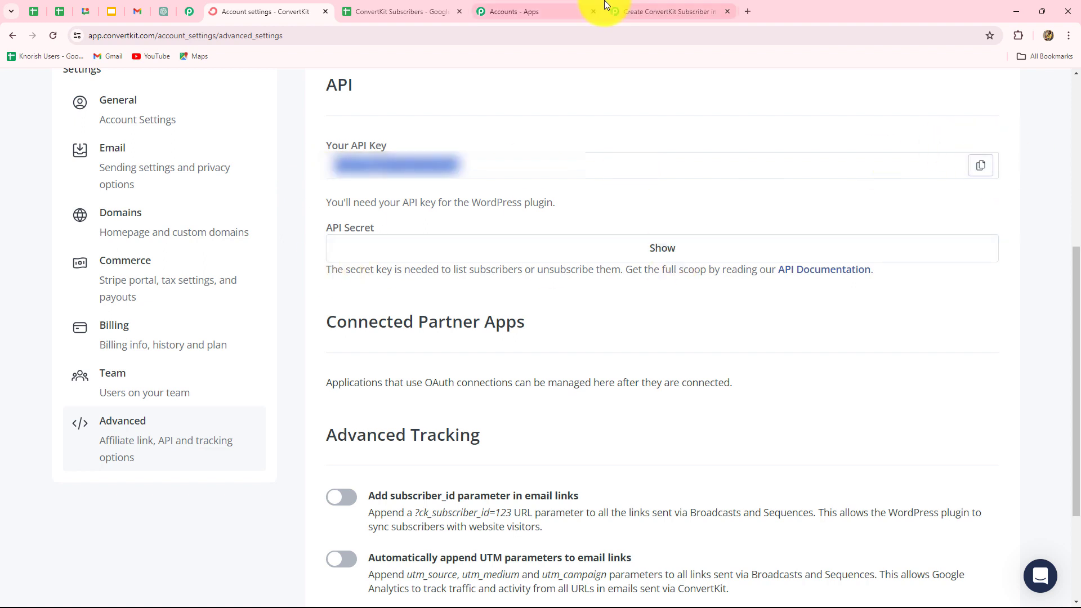
Step: Paste the ConvertKit API key and the revealed API secret into the new connection and save it
{"action": "left_click", "coordinate": [622, 11]}
{"action": "left_click", "coordinate": [517, 386]}
{"action": "key", "text": "ctrl+v"}
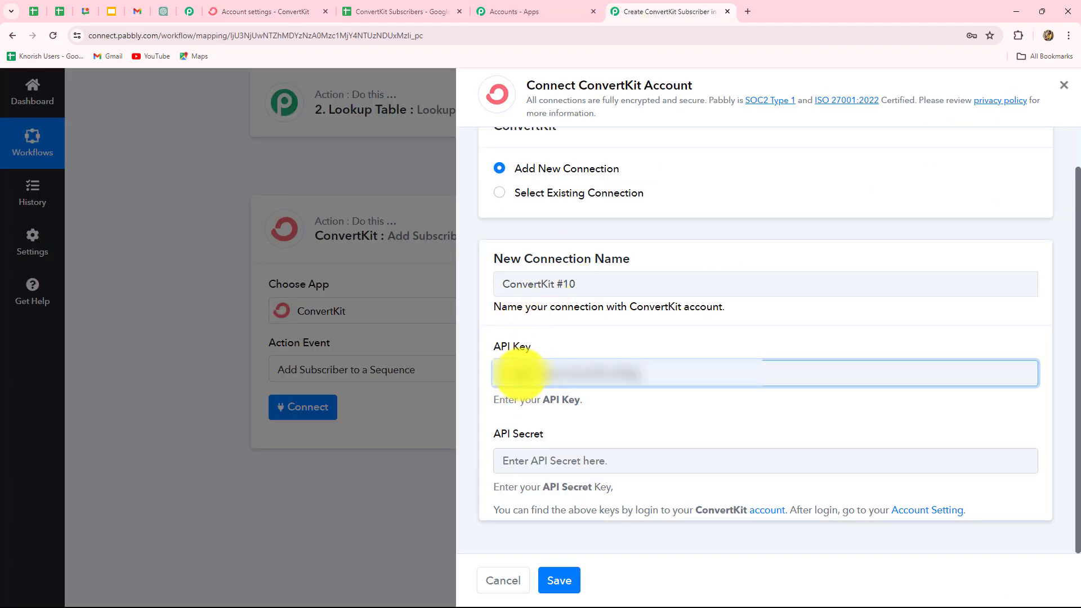
{"action": "left_click", "coordinate": [265, 11]}
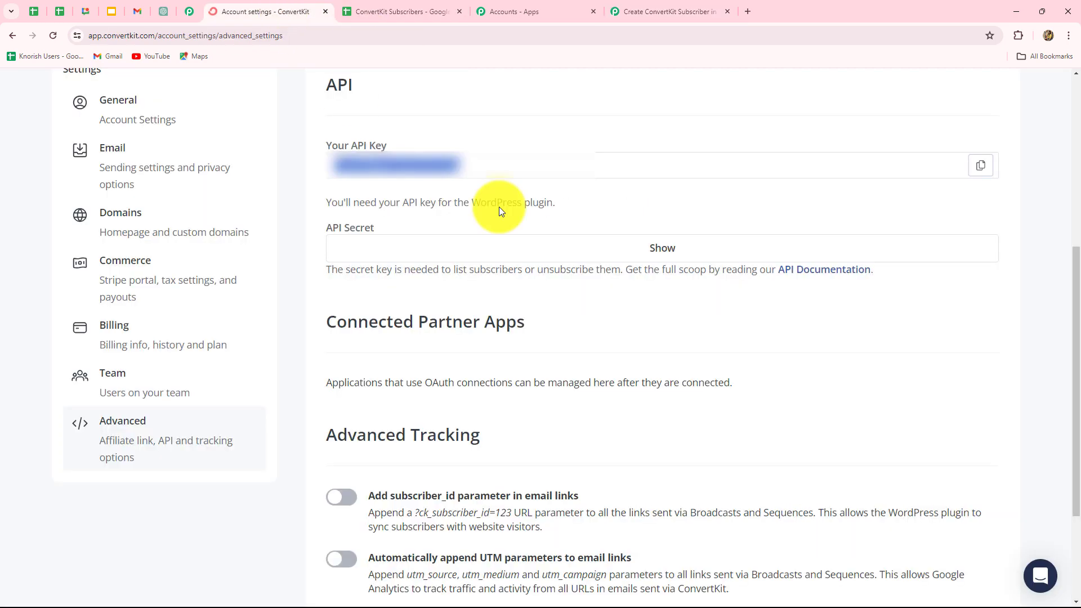
{"action": "left_click", "coordinate": [746, 249]}
{"action": "left_click", "coordinate": [979, 249]}
{"action": "left_click", "coordinate": [697, 15]}
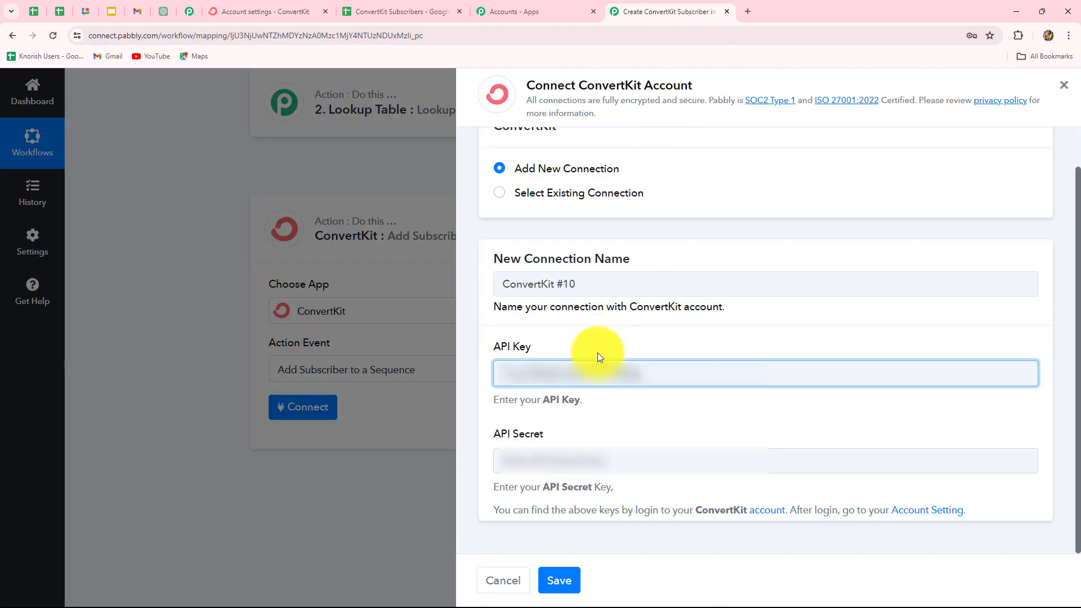
{"action": "left_click", "coordinate": [538, 460]}
{"action": "key", "text": "ctrl+v"}
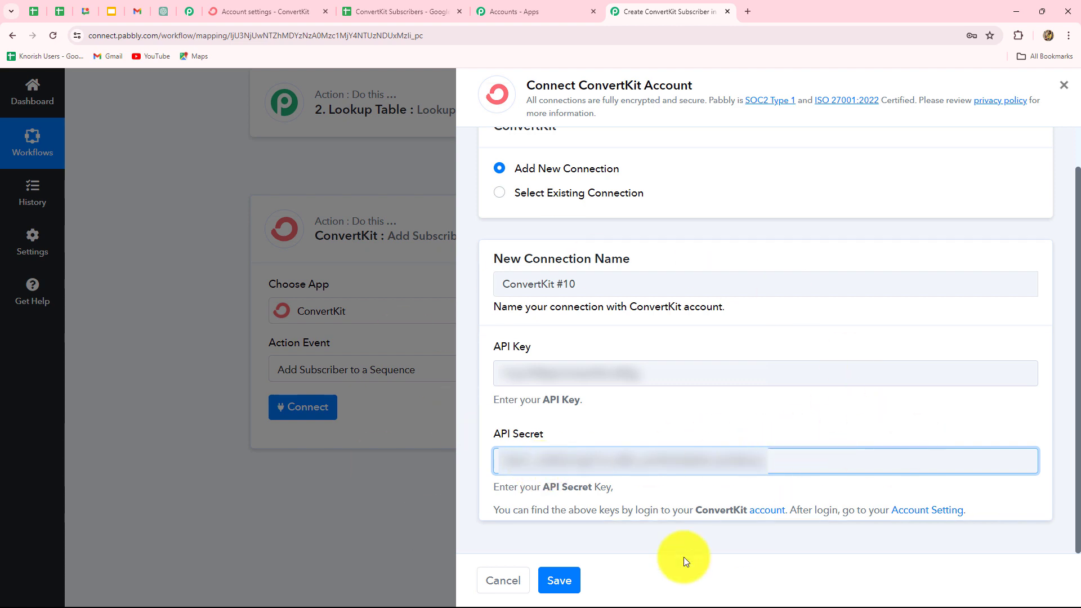
{"action": "left_click", "coordinate": [560, 580]}
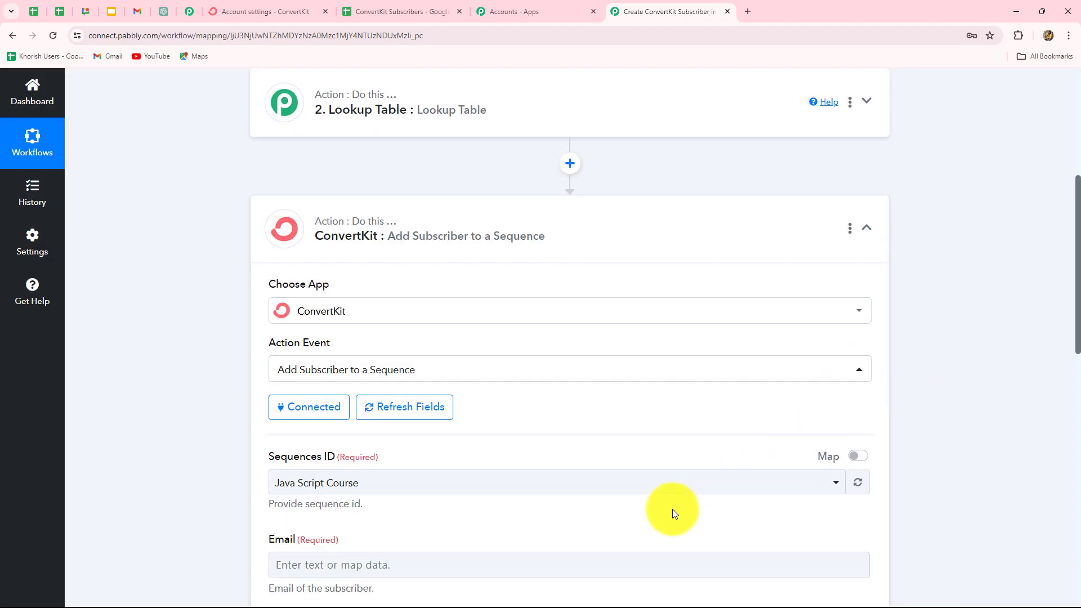
Step: Replace the fixed Sequences ID 1870213 with the Lookup Table's mapped Result Value
{"action": "scroll", "coordinate": [672, 510], "scroll_direction": "down", "scroll_amount": 2}
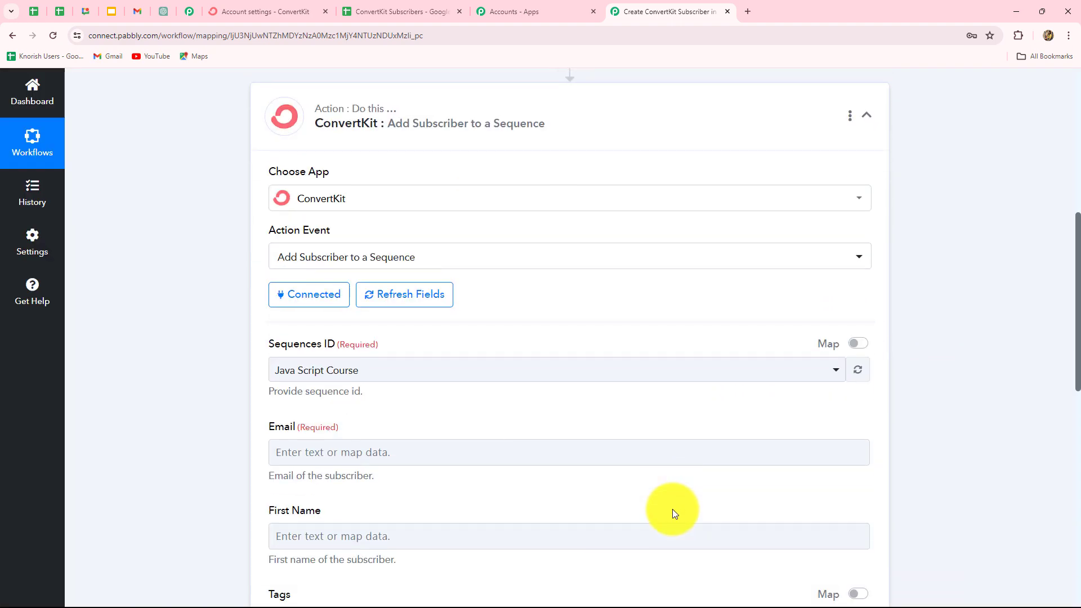
{"action": "scroll", "coordinate": [672, 508], "scroll_direction": "down", "scroll_amount": 5}
{"action": "scroll", "coordinate": [672, 509], "scroll_direction": "up", "scroll_amount": 5}
{"action": "scroll", "coordinate": [672, 509], "scroll_direction": "down", "scroll_amount": 7}
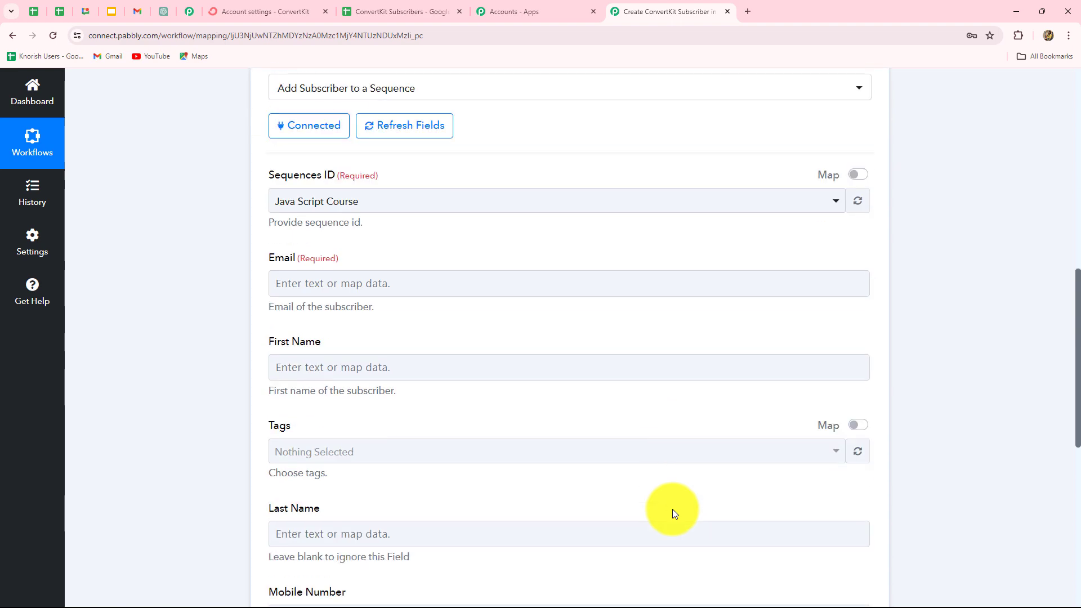
{"action": "scroll", "coordinate": [672, 509], "scroll_direction": "up", "scroll_amount": 5}
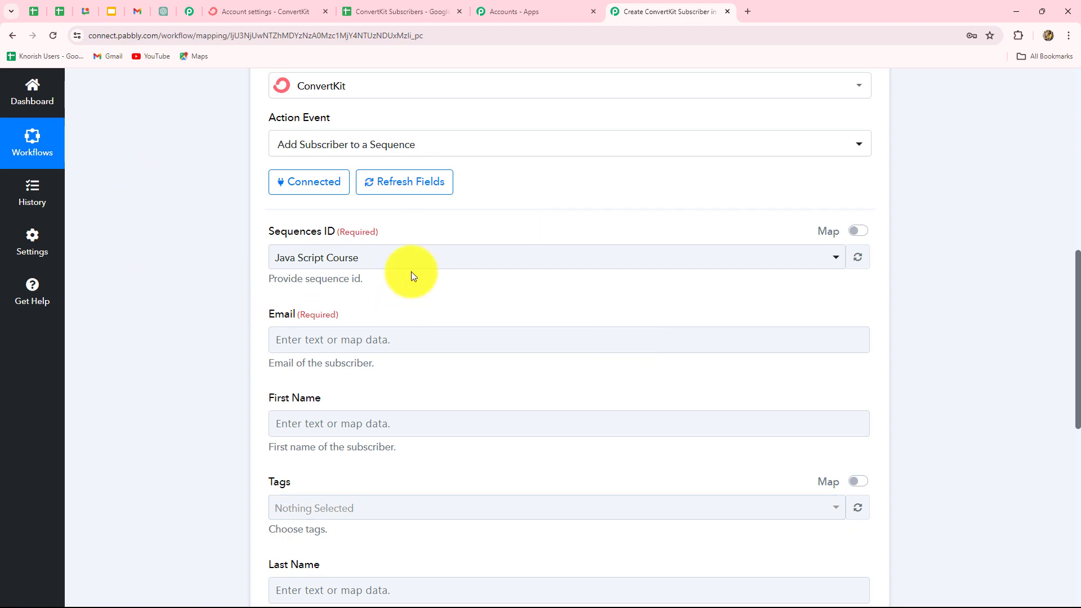
{"action": "scroll", "coordinate": [464, 383], "scroll_direction": "up", "scroll_amount": 7}
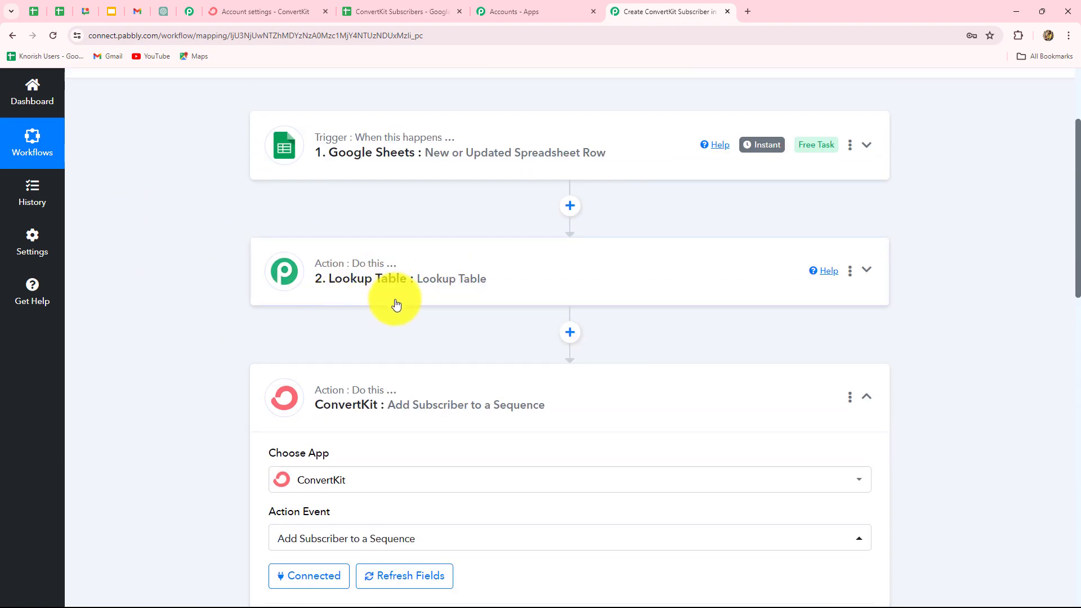
{"action": "scroll", "coordinate": [531, 495], "scroll_direction": "down", "scroll_amount": 8}
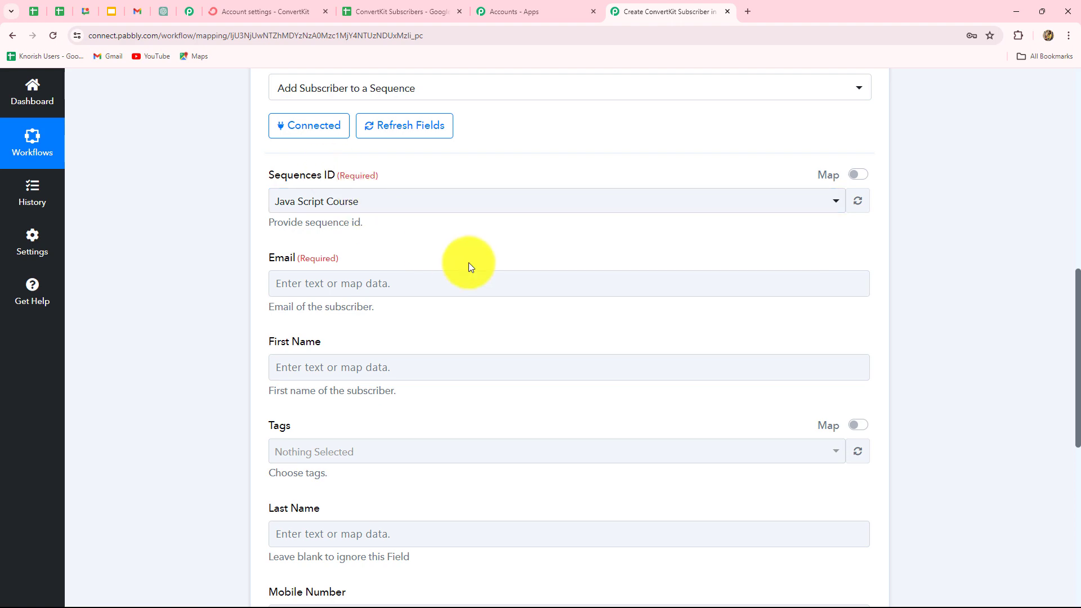
{"action": "scroll", "coordinate": [469, 262], "scroll_direction": "up", "scroll_amount": 6}
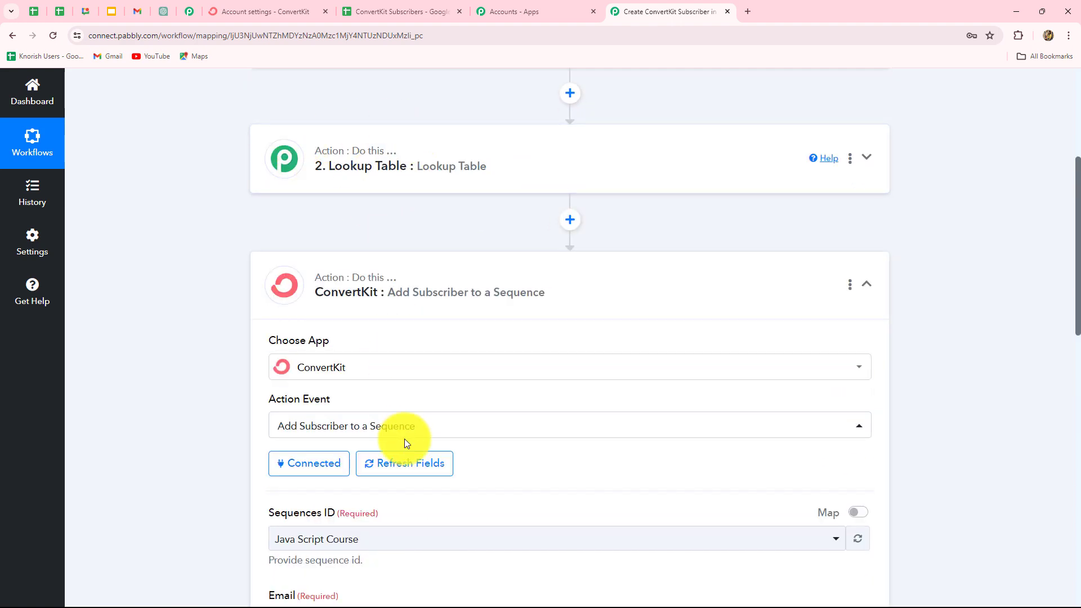
{"action": "scroll", "coordinate": [410, 441], "scroll_direction": "down", "scroll_amount": 5}
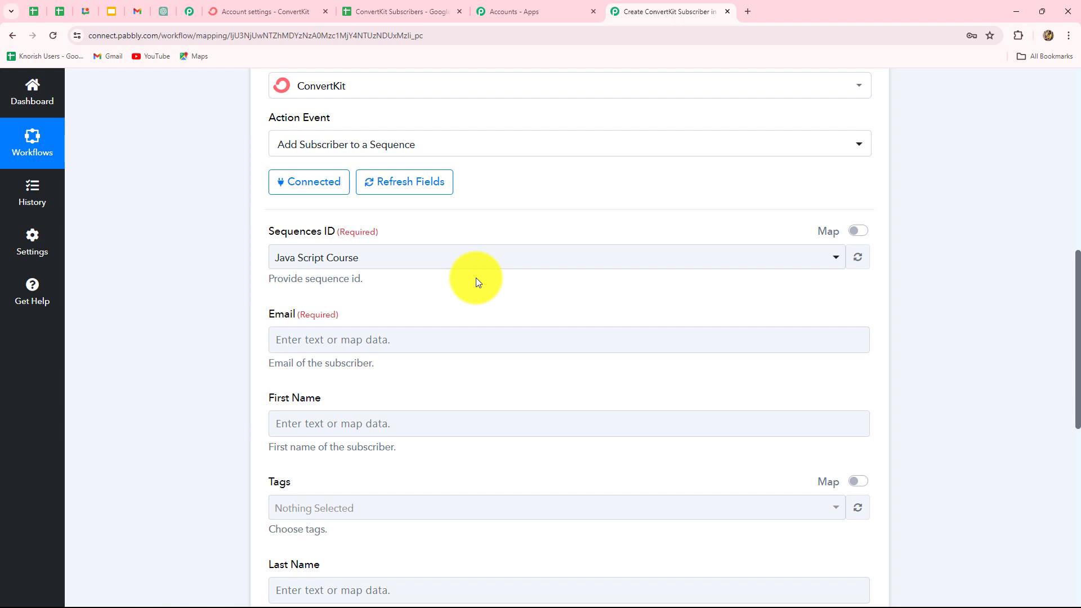
{"action": "left_click", "coordinate": [862, 233]}
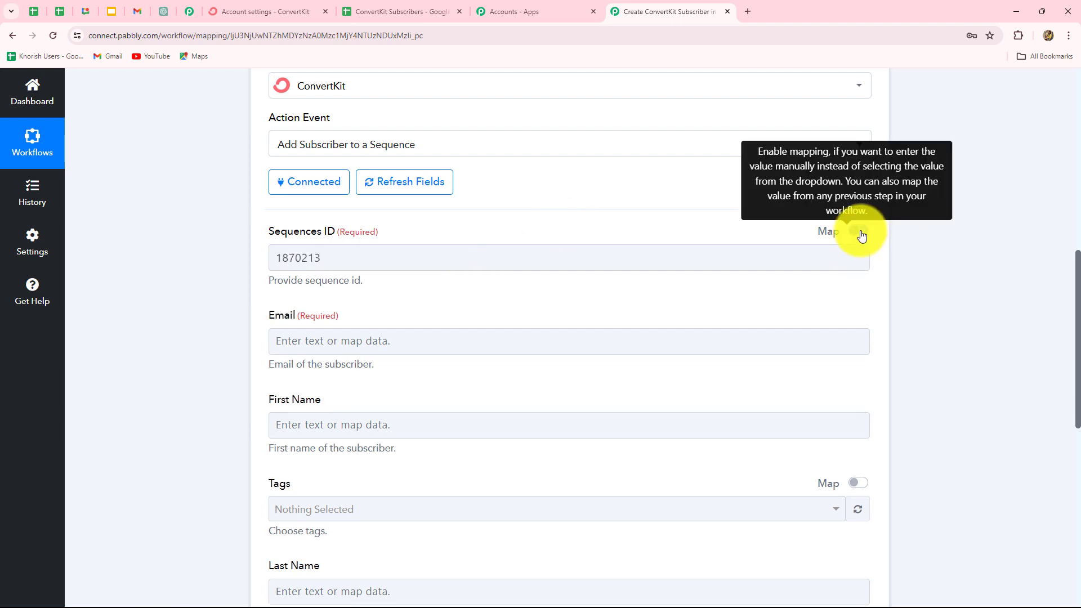
{"action": "left_click", "coordinate": [328, 257]}
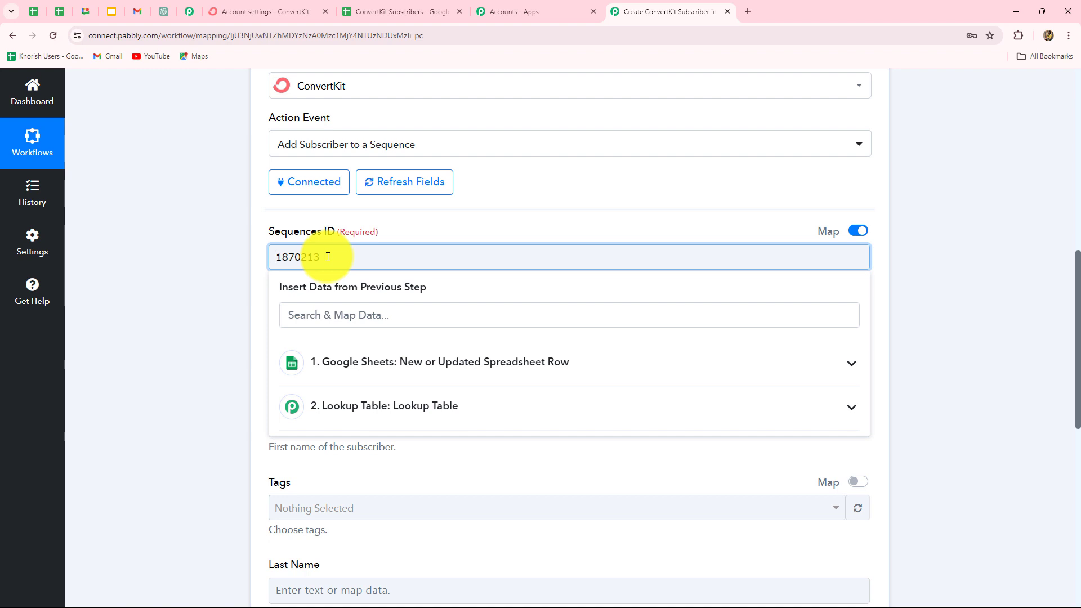
{"action": "left_click_drag", "start_coordinate": [327, 257], "coordinate": [270, 248]}
{"action": "key", "text": "BackSpace"}
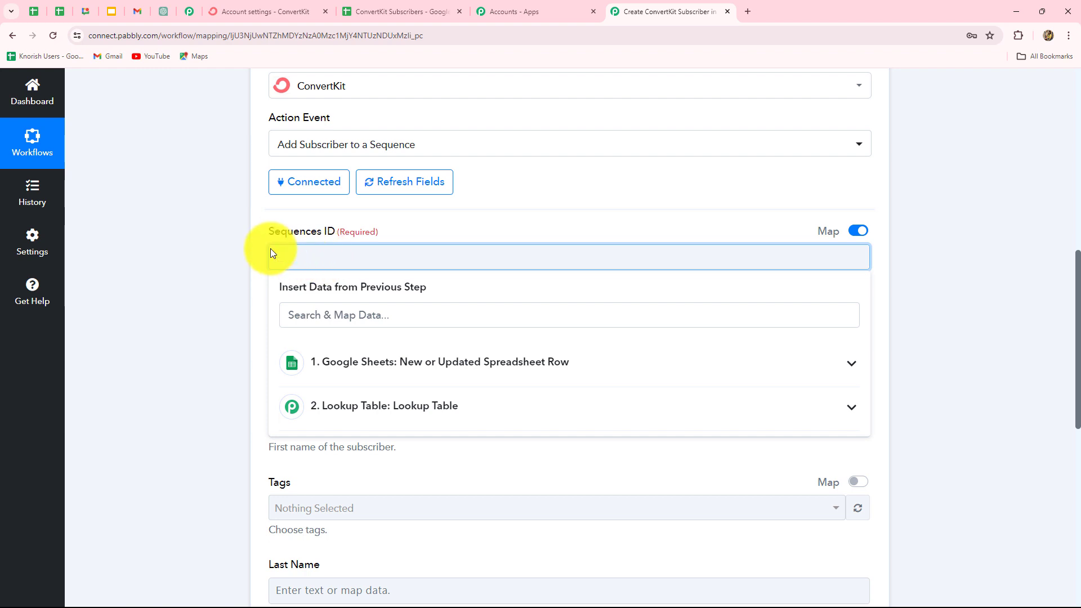
{"action": "scroll", "coordinate": [429, 303], "scroll_direction": "down", "scroll_amount": 2}
{"action": "left_click", "coordinate": [429, 301]}
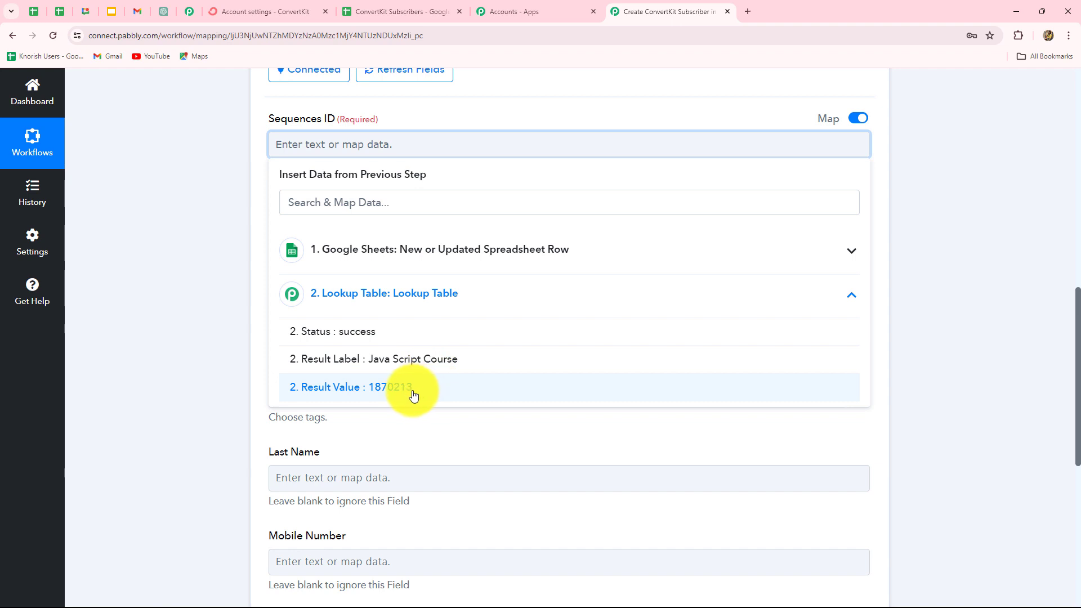
{"action": "left_click", "coordinate": [394, 387]}
{"action": "left_click", "coordinate": [932, 316]}
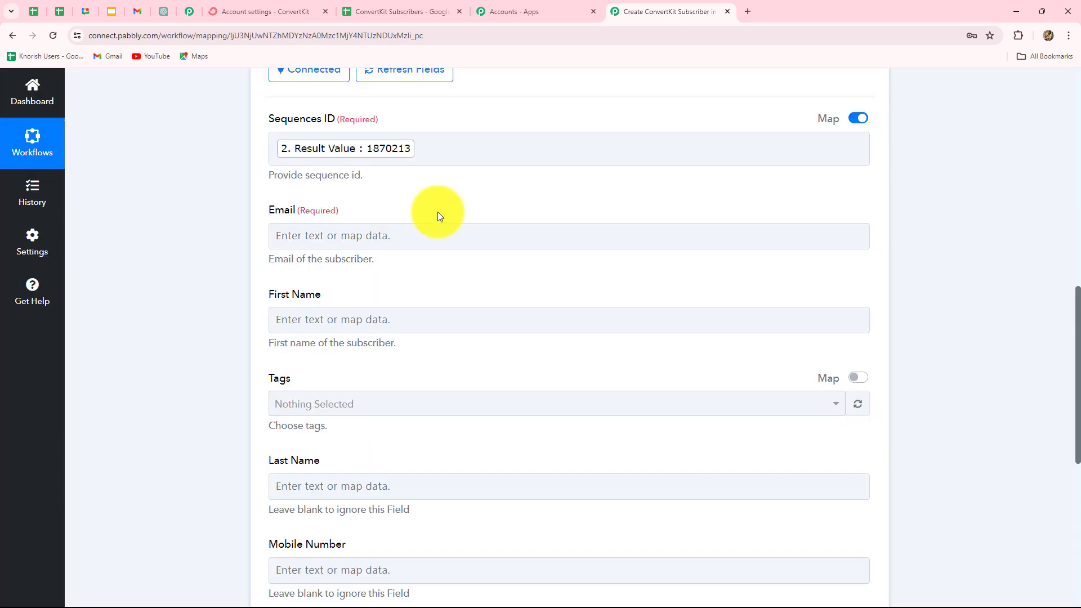
Step: Map the Google Sheets Email column into the ConvertKit step's Email field
{"action": "scroll", "coordinate": [438, 216], "scroll_direction": "down", "scroll_amount": 4}
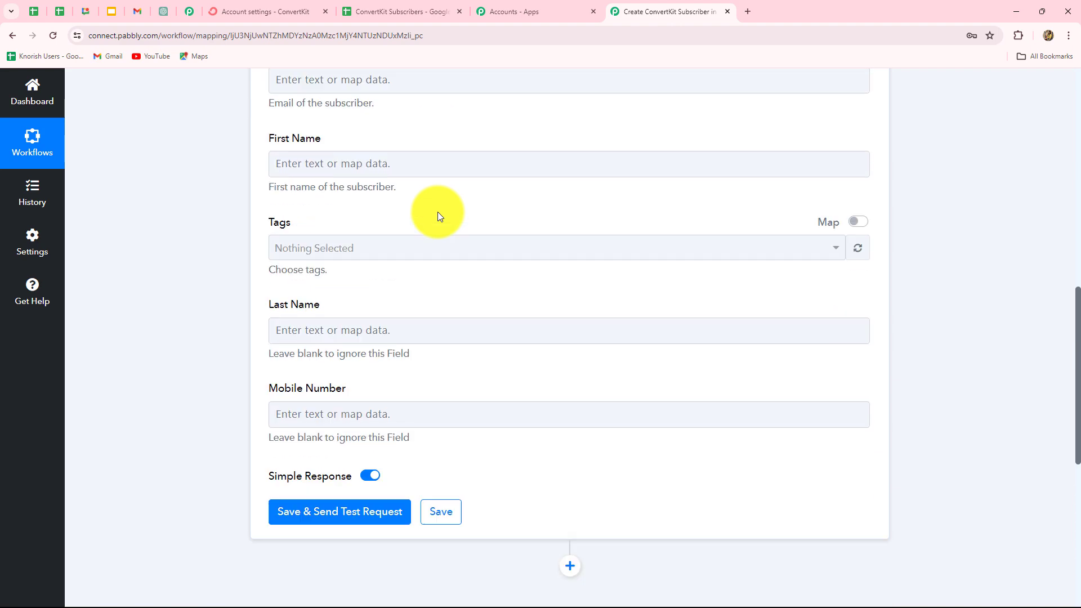
{"action": "scroll", "coordinate": [438, 217], "scroll_direction": "up", "scroll_amount": 4}
{"action": "left_click", "coordinate": [425, 235]}
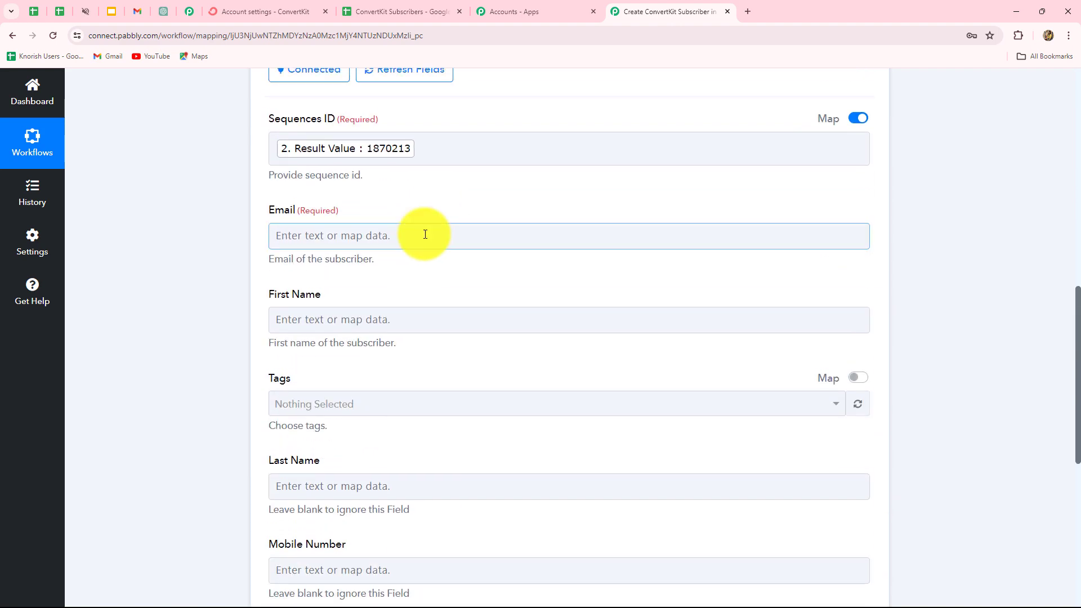
{"action": "left_click", "coordinate": [424, 235]}
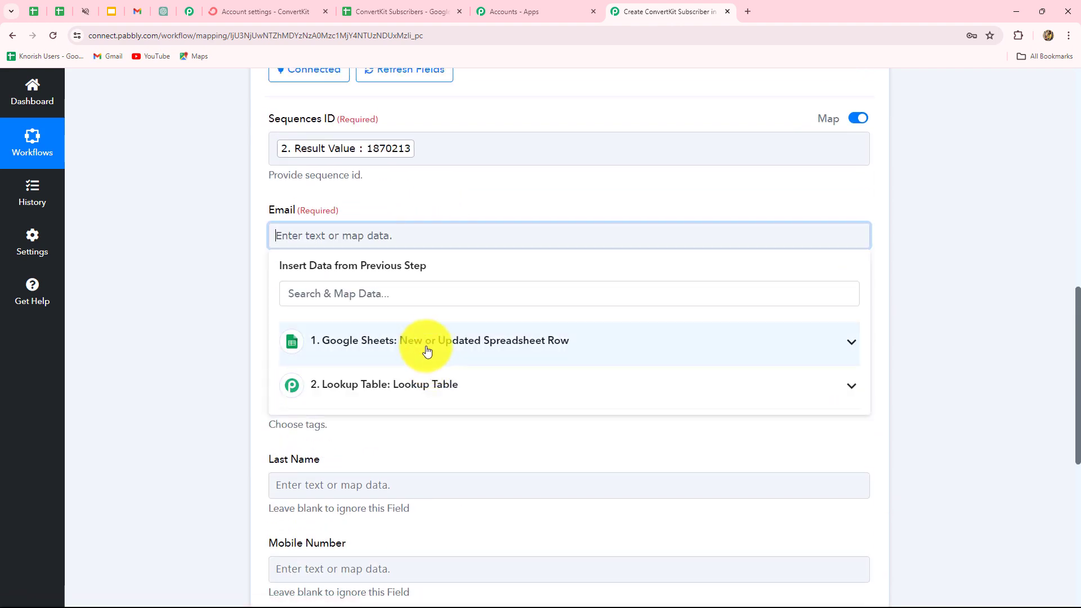
{"action": "left_click", "coordinate": [422, 345]}
{"action": "scroll", "coordinate": [472, 526], "scroll_direction": "down", "scroll_amount": 2}
{"action": "left_click", "coordinate": [461, 540]}
{"action": "scroll", "coordinate": [205, 437], "scroll_direction": "down", "scroll_amount": 3}
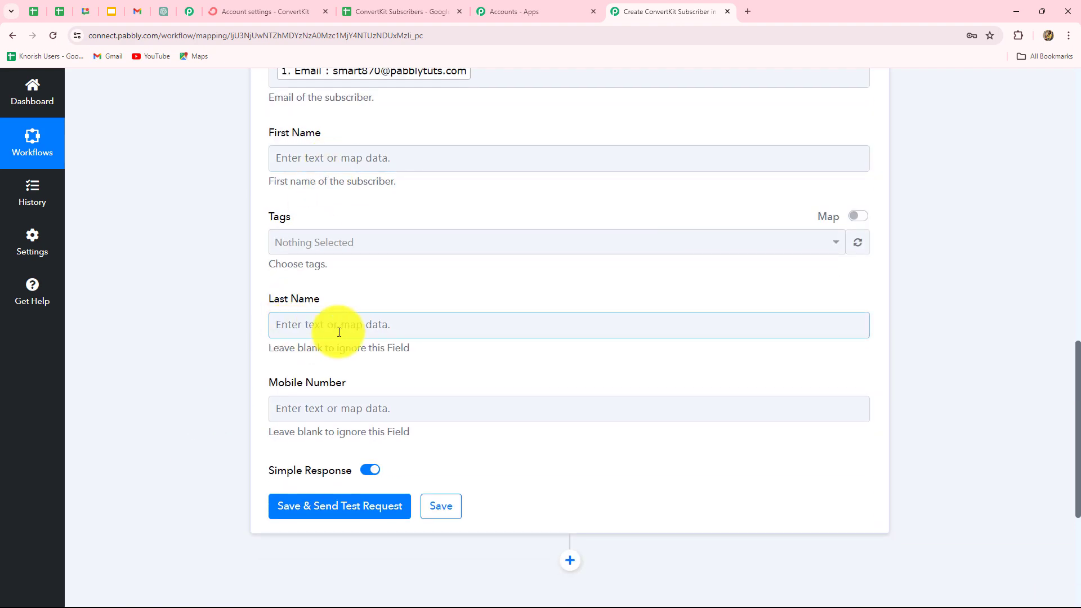
Step: Compare the mapped fields against the ConvertKit Subscribers spreadsheet columns
{"action": "left_click", "coordinate": [417, 19]}
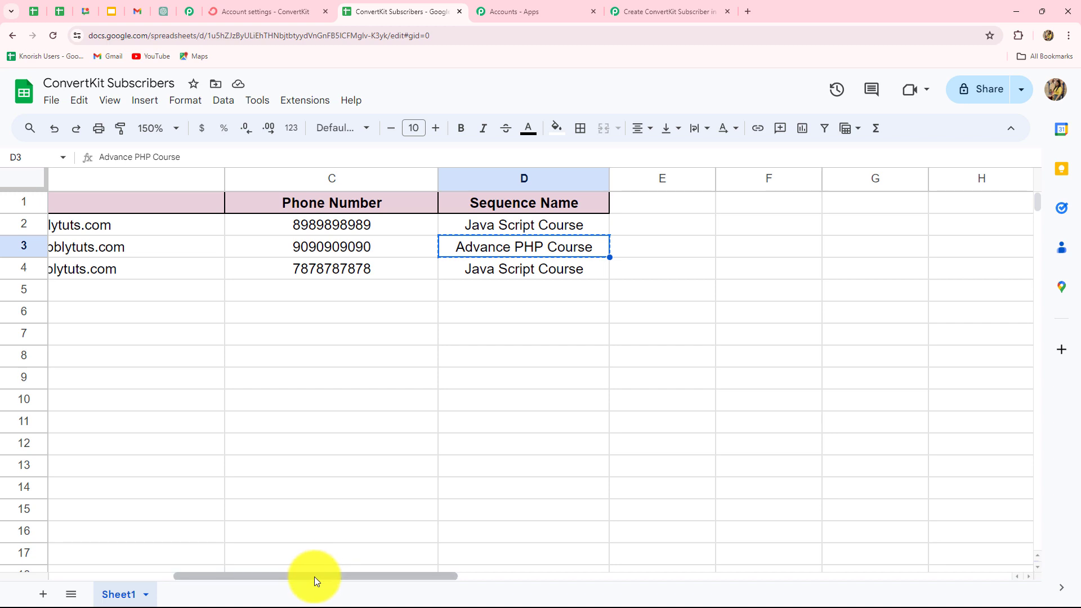
{"action": "left_click_drag", "start_coordinate": [313, 576], "coordinate": [141, 560]}
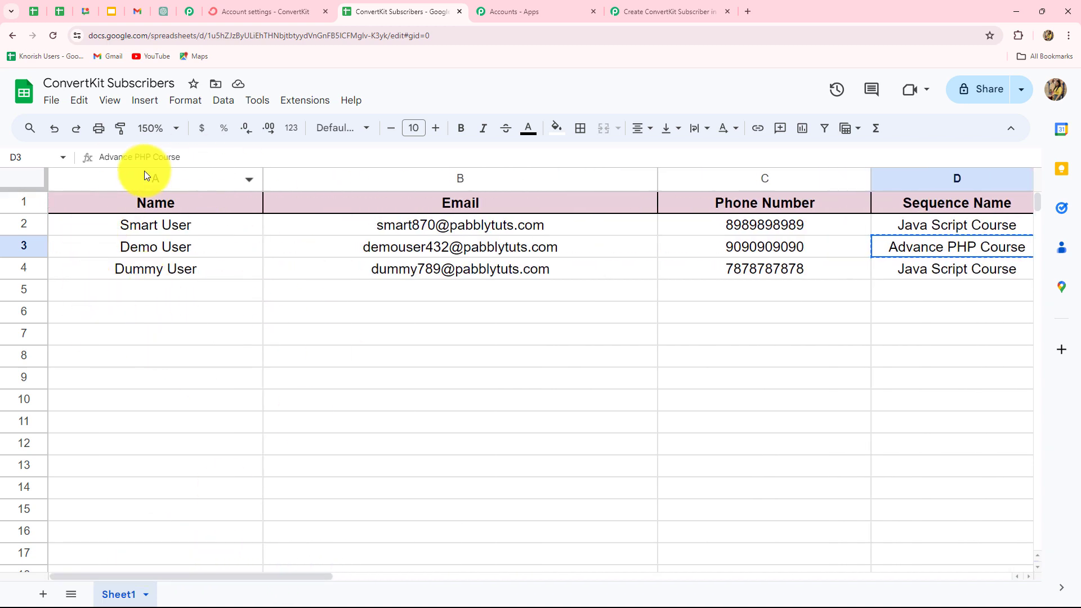
{"action": "left_click", "coordinate": [690, 6]}
{"action": "scroll", "coordinate": [1022, 363], "scroll_direction": "up", "scroll_amount": 3}
{"action": "scroll", "coordinate": [1022, 363], "scroll_direction": "down", "scroll_amount": 2}
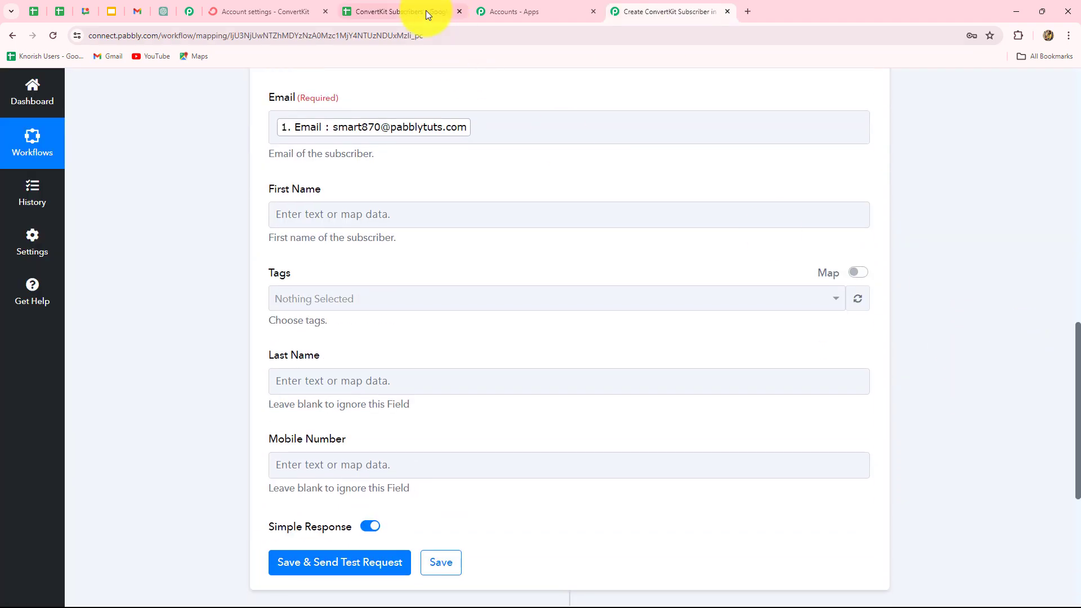
{"action": "left_click", "coordinate": [416, 12]}
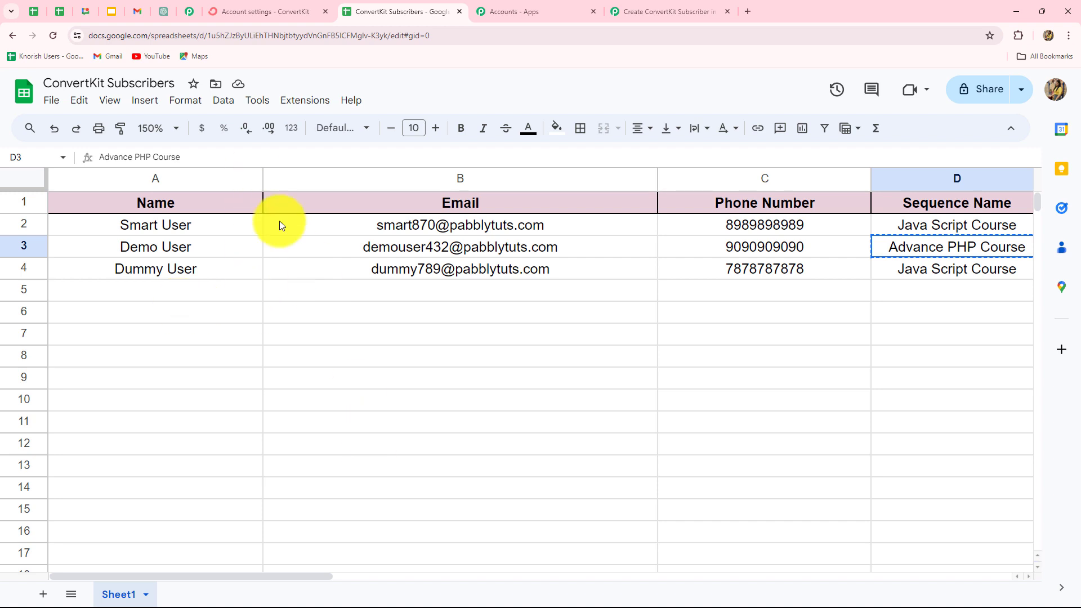
{"action": "left_click", "coordinate": [666, 10]}
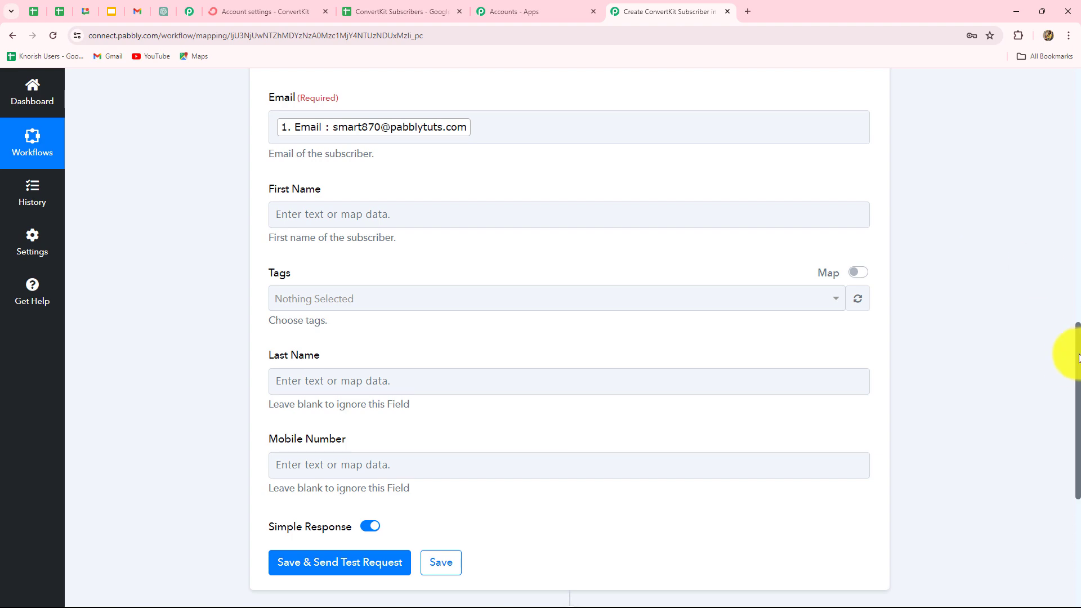
{"action": "scroll", "coordinate": [398, 313], "scroll_direction": "down", "scroll_amount": 2}
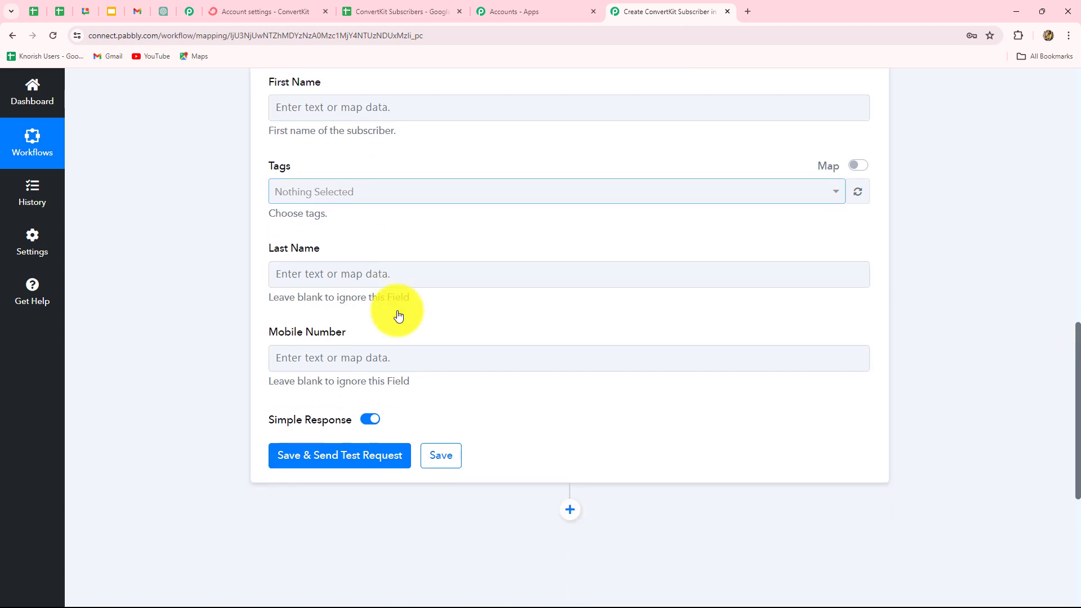
{"action": "scroll", "coordinate": [398, 314], "scroll_direction": "up", "scroll_amount": 4}
{"action": "scroll", "coordinate": [398, 315], "scroll_direction": "up", "scroll_amount": 8}
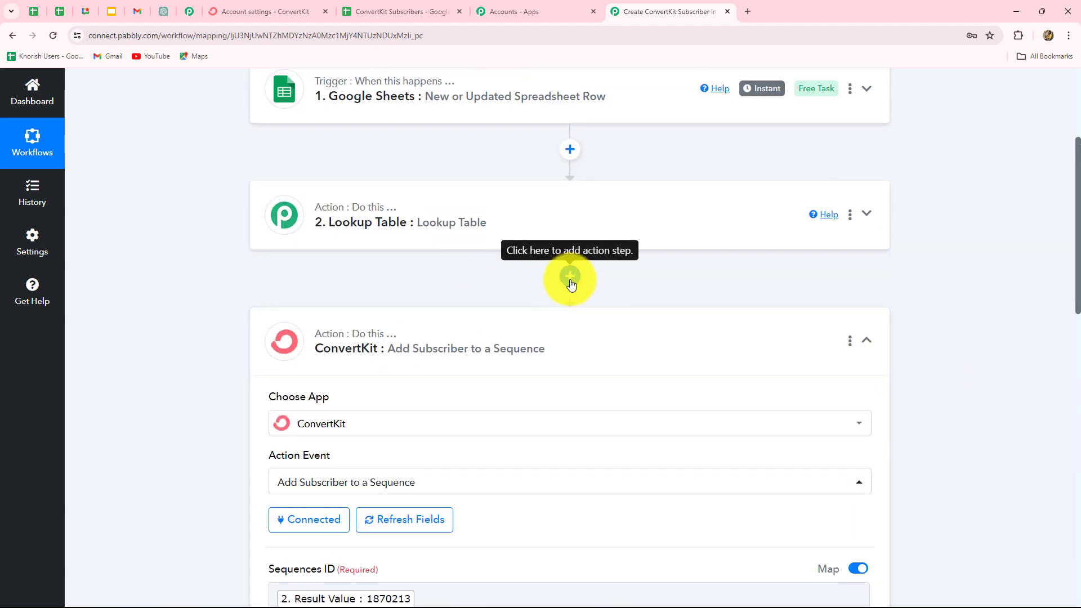
Step: Insert a Text Formatter by Pabbly step using the Split Text action after the Lookup Table, and connect it
{"action": "left_click", "coordinate": [570, 278]}
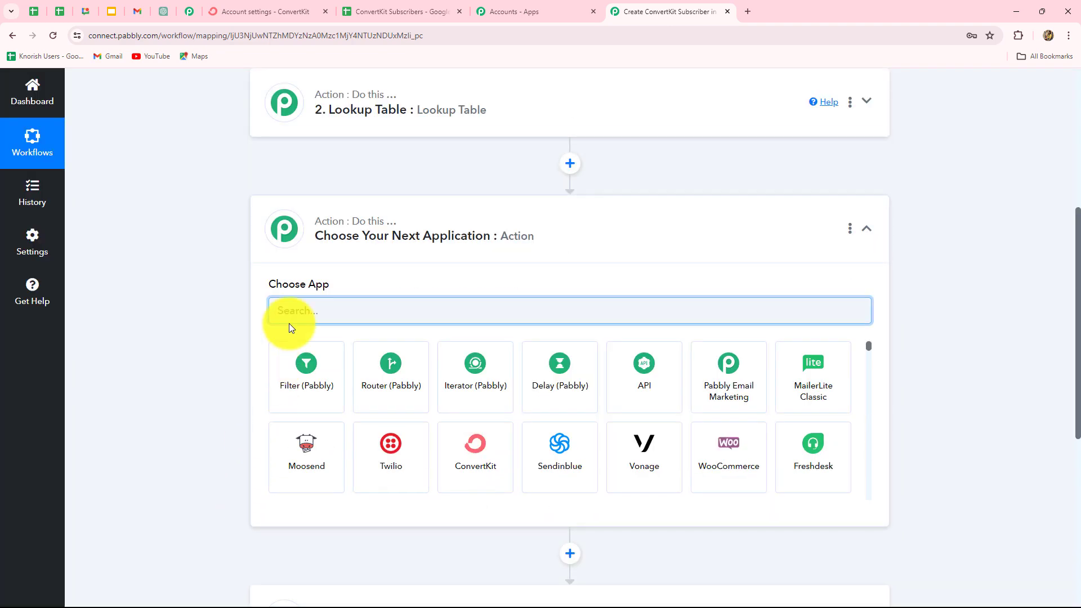
{"action": "type", "text": "Text"}
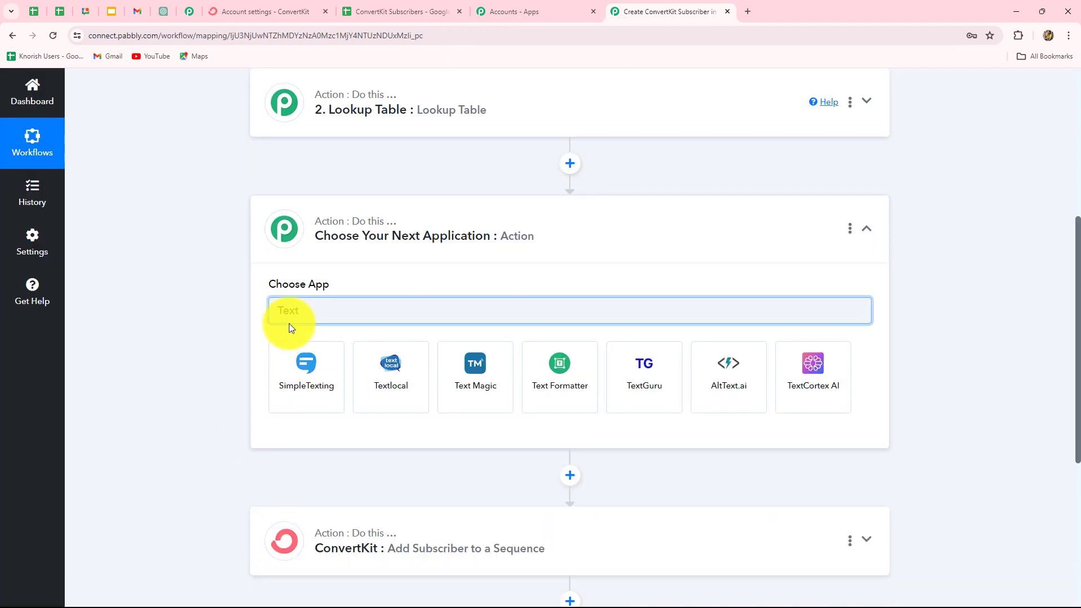
{"action": "left_click", "coordinate": [584, 385]}
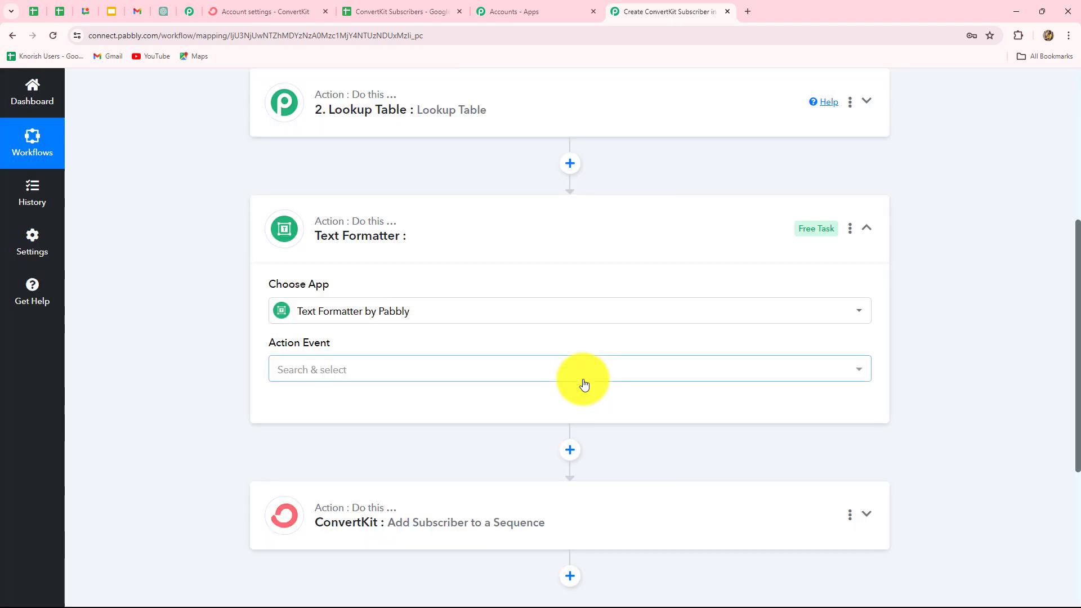
{"action": "left_click", "coordinate": [304, 372]}
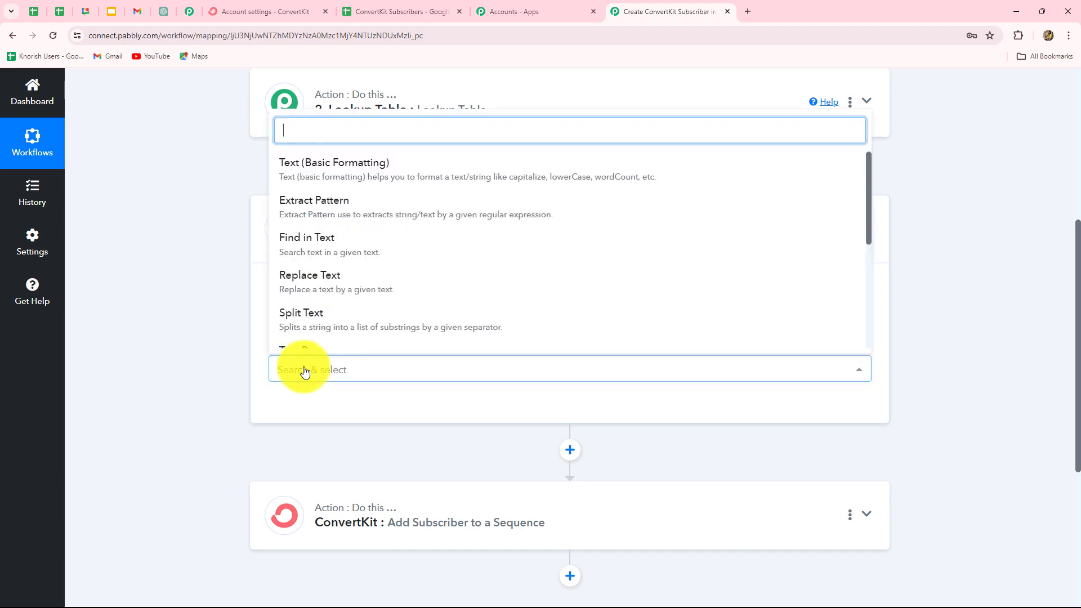
{"action": "left_click", "coordinate": [309, 328]}
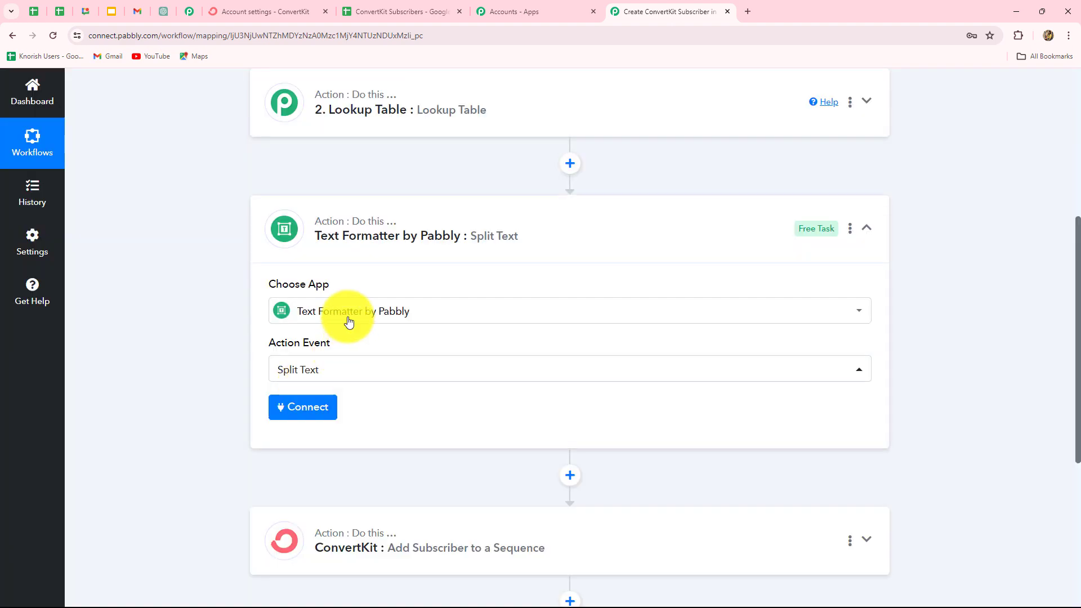
{"action": "left_click", "coordinate": [296, 414]}
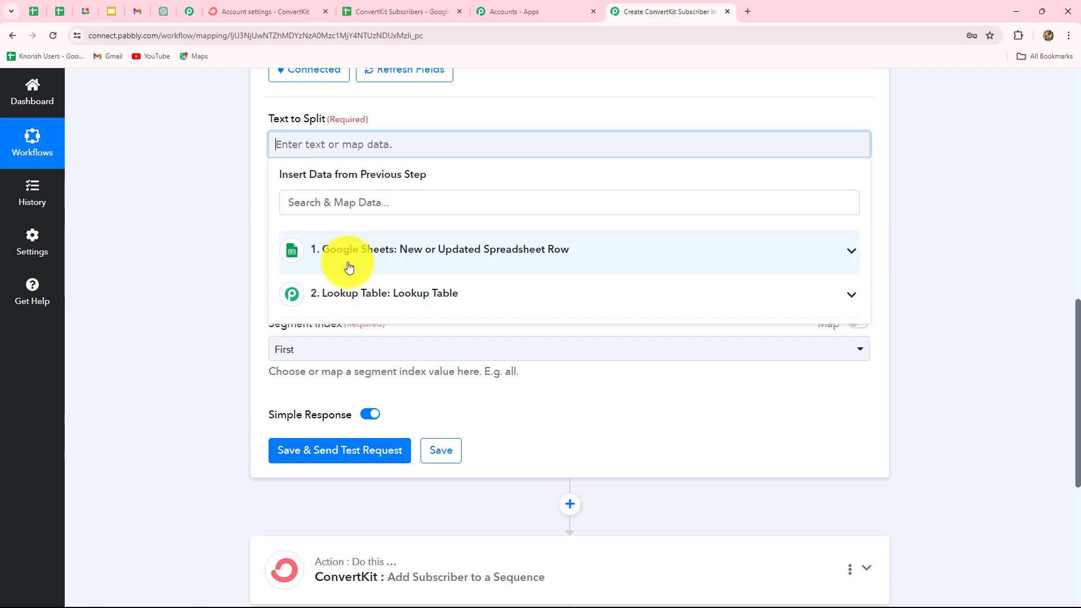
Step: Set Text to Split to the sheet's Name and Separator to the {{space}} placeholder
{"action": "left_click", "coordinate": [356, 253]}
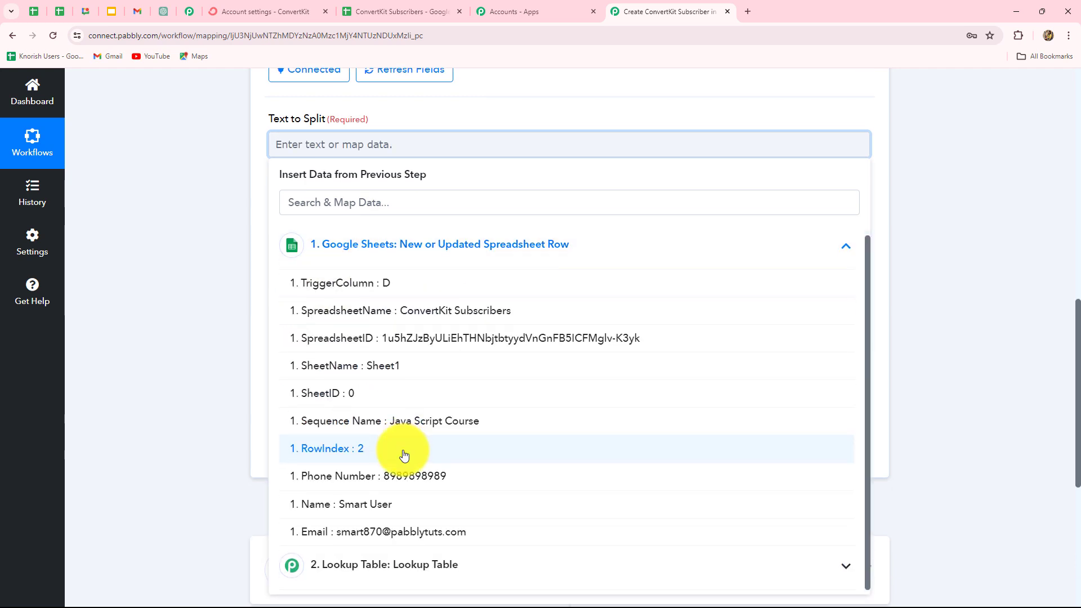
{"action": "left_click", "coordinate": [362, 504]}
{"action": "left_click", "coordinate": [146, 411]}
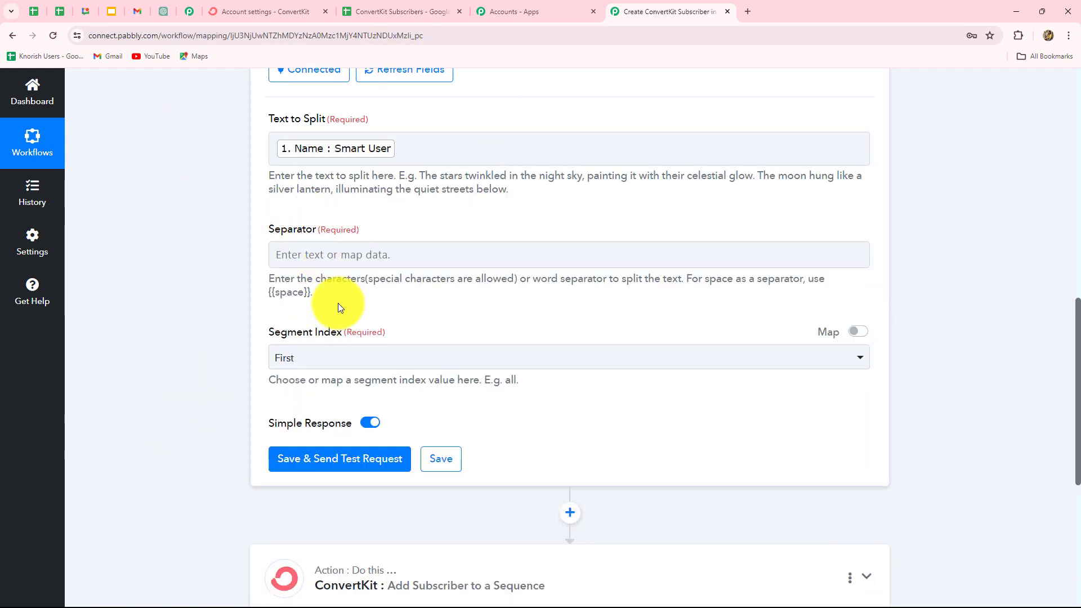
{"action": "left_click", "coordinate": [353, 267]}
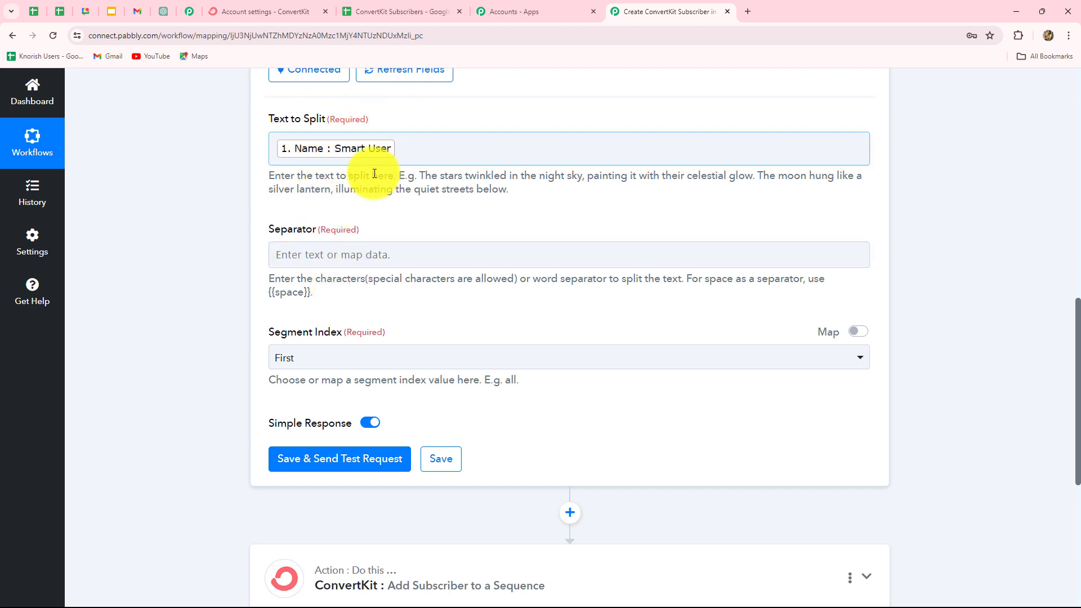
{"action": "left_click", "coordinate": [267, 295]}
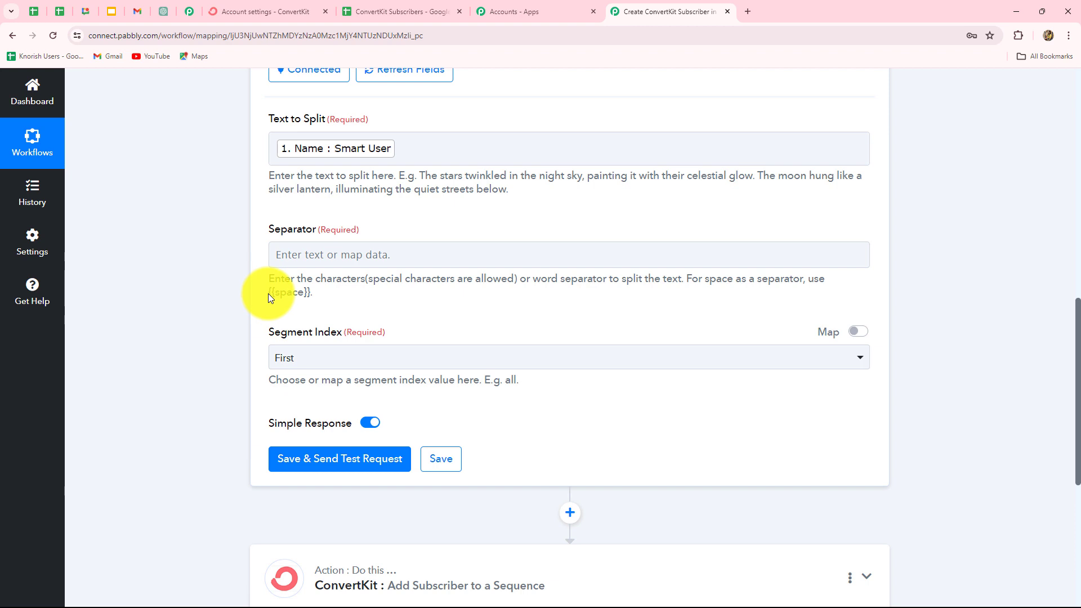
{"action": "left_click_drag", "start_coordinate": [270, 293], "coordinate": [308, 290]}
{"action": "key", "text": "ctrl+c"}
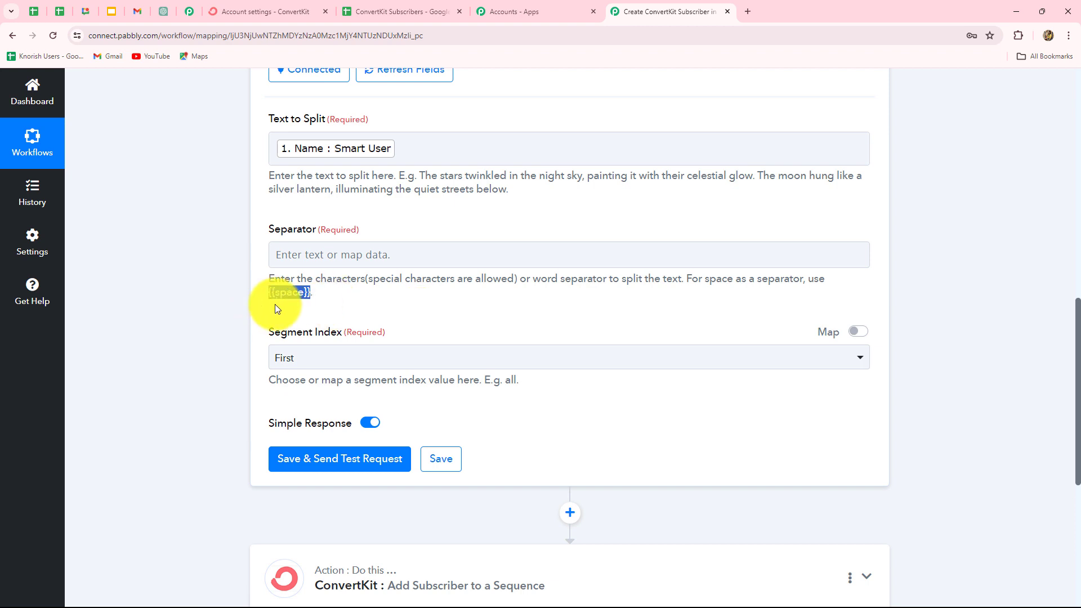
{"action": "left_click", "coordinate": [286, 260]}
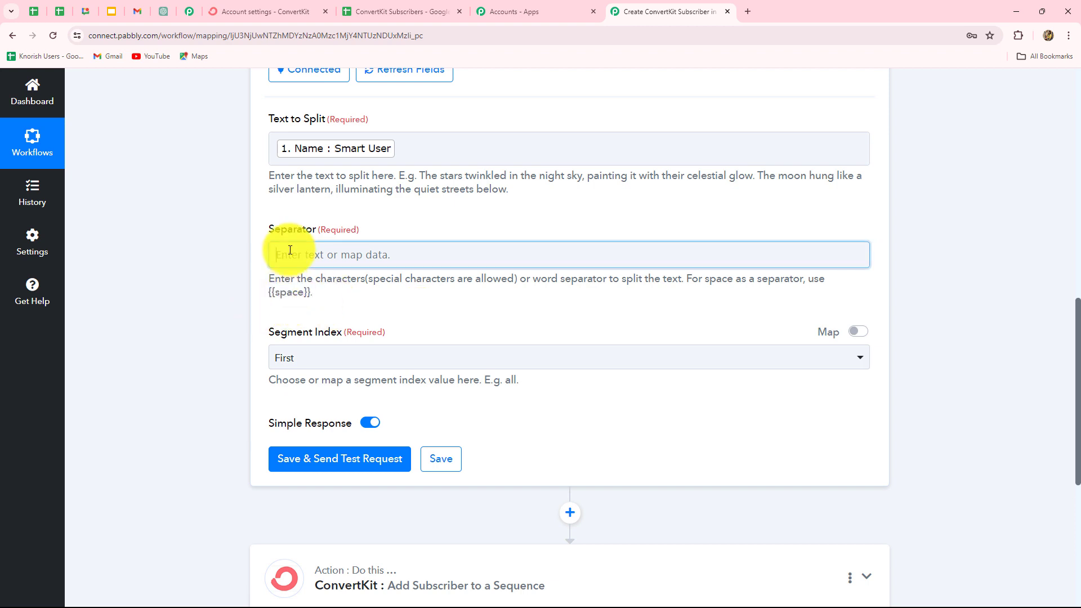
{"action": "key", "text": "ctrl+v"}
{"action": "left_click", "coordinate": [227, 338]}
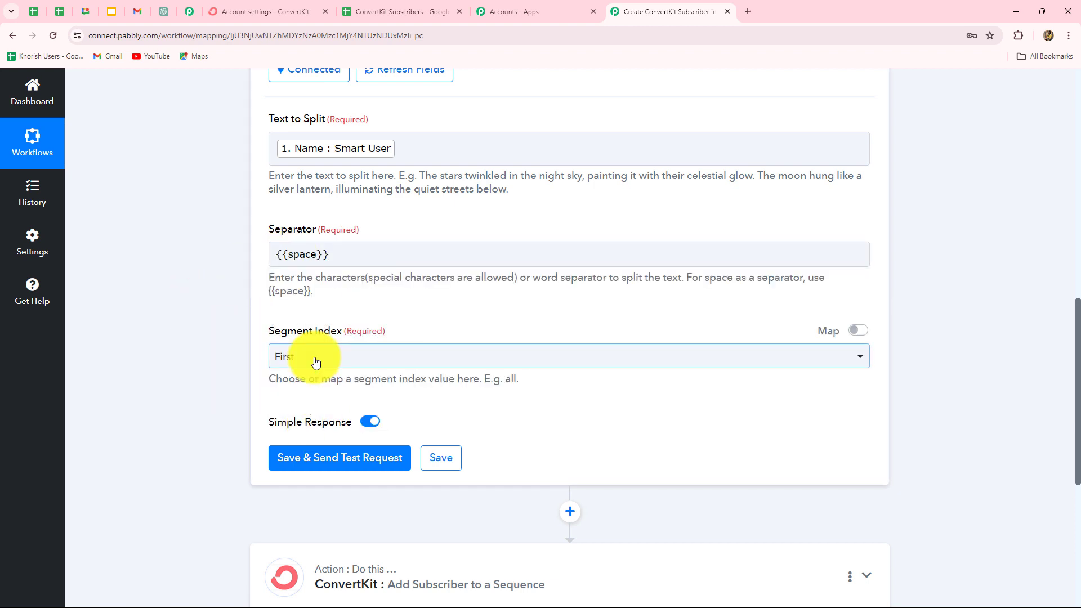
Step: Set Segment Index to All and test, getting the Name split into Result 0 and Result 1
{"action": "left_click", "coordinate": [314, 358]}
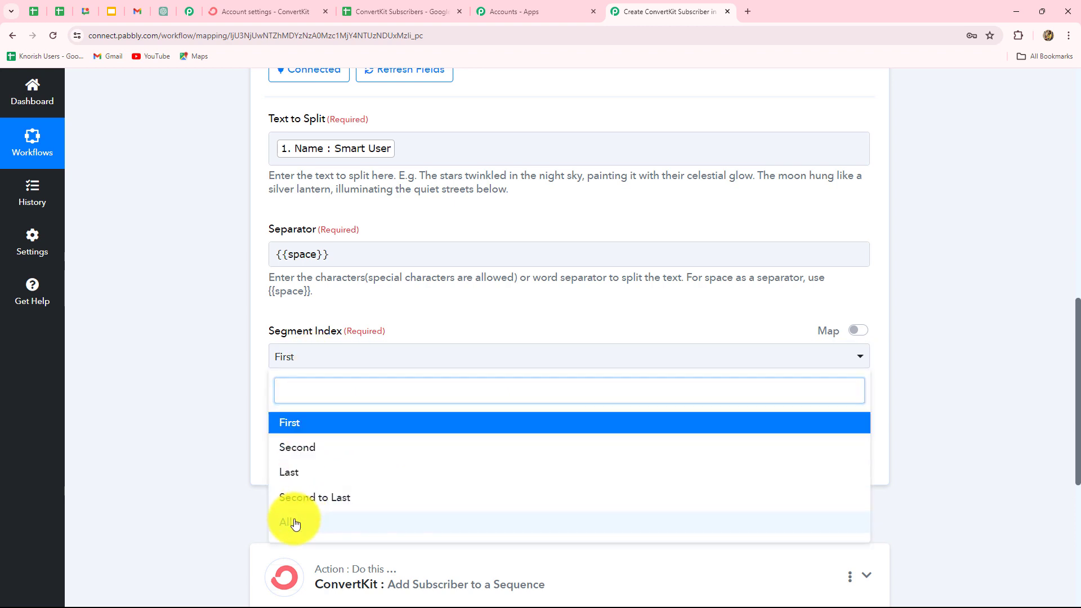
{"action": "left_click", "coordinate": [294, 521]}
{"action": "left_click", "coordinate": [340, 462]}
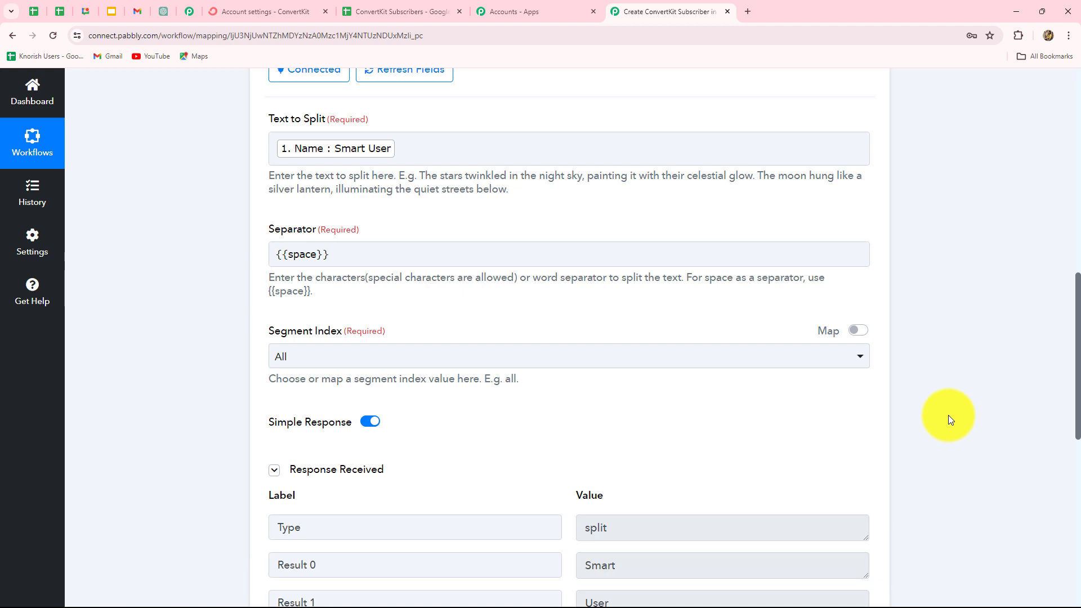
{"action": "scroll", "coordinate": [637, 325], "scroll_direction": "down", "scroll_amount": 4}
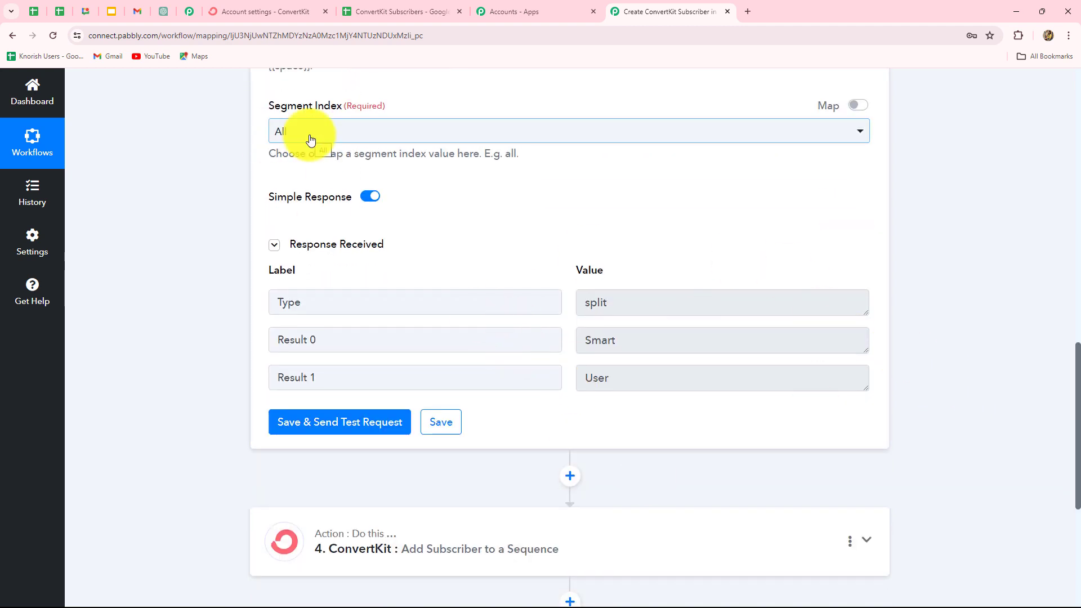
{"action": "double_click", "coordinate": [588, 344]}
{"action": "double_click", "coordinate": [601, 378]}
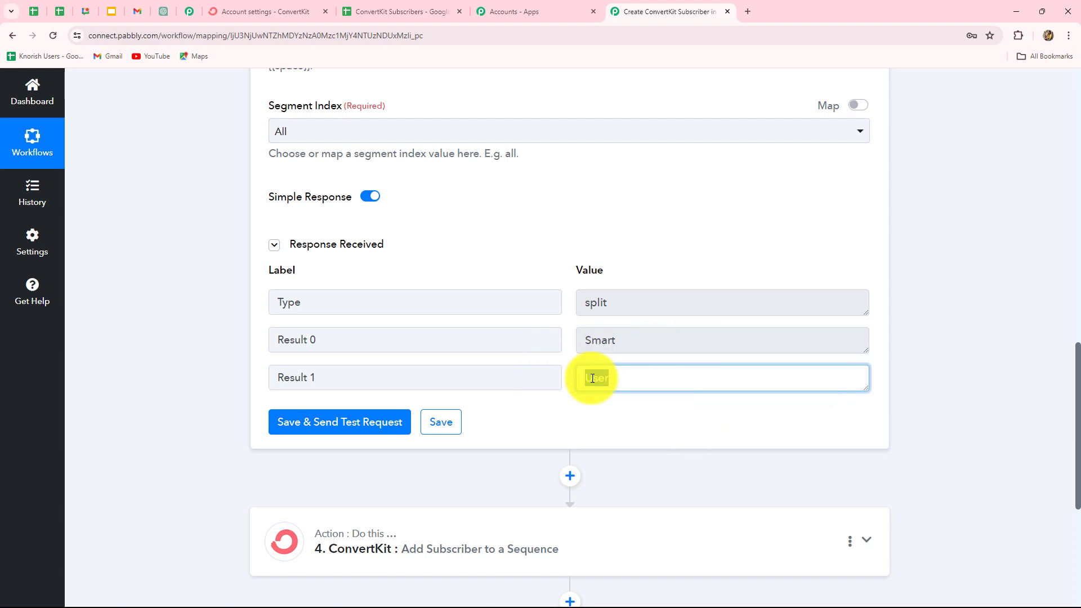
{"action": "scroll", "coordinate": [465, 138], "scroll_direction": "up", "scroll_amount": 4}
{"action": "scroll", "coordinate": [1025, 362], "scroll_direction": "down", "scroll_amount": 9}
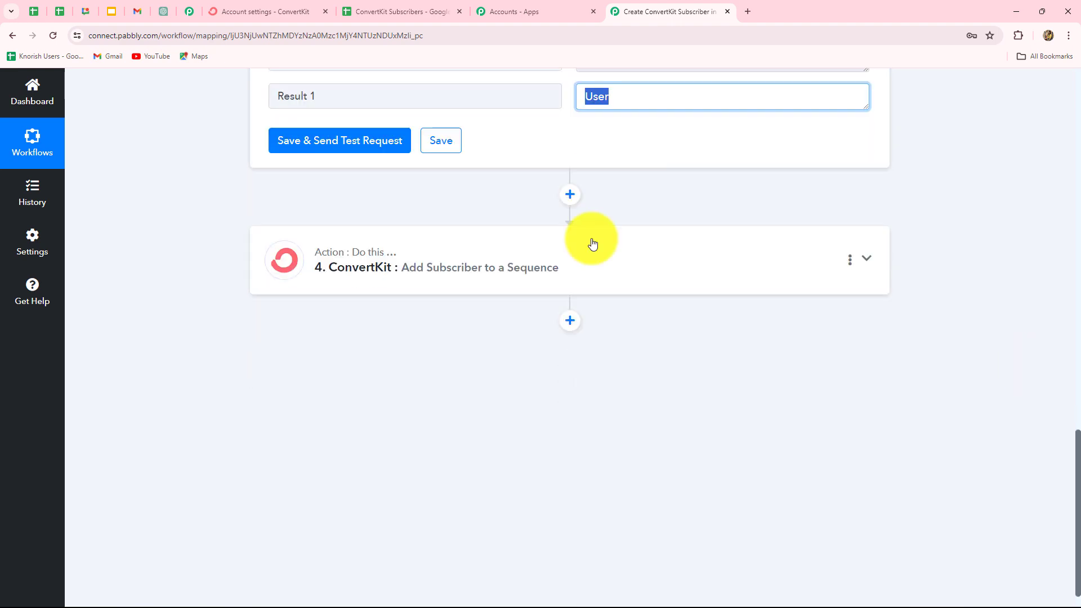
Step: In the ConvertKit sequence step, map Split Text Result 0 into First Name and Last Name
{"action": "left_click", "coordinate": [585, 261]}
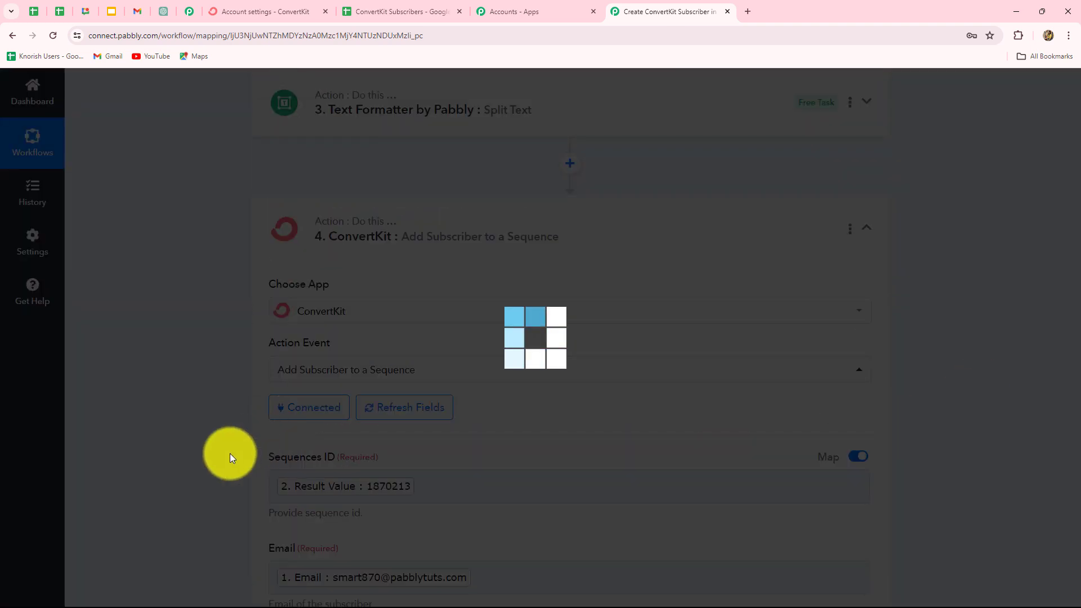
{"action": "scroll", "coordinate": [173, 463], "scroll_direction": "down", "scroll_amount": 12}
{"action": "scroll", "coordinate": [334, 120], "scroll_direction": "up", "scroll_amount": 2}
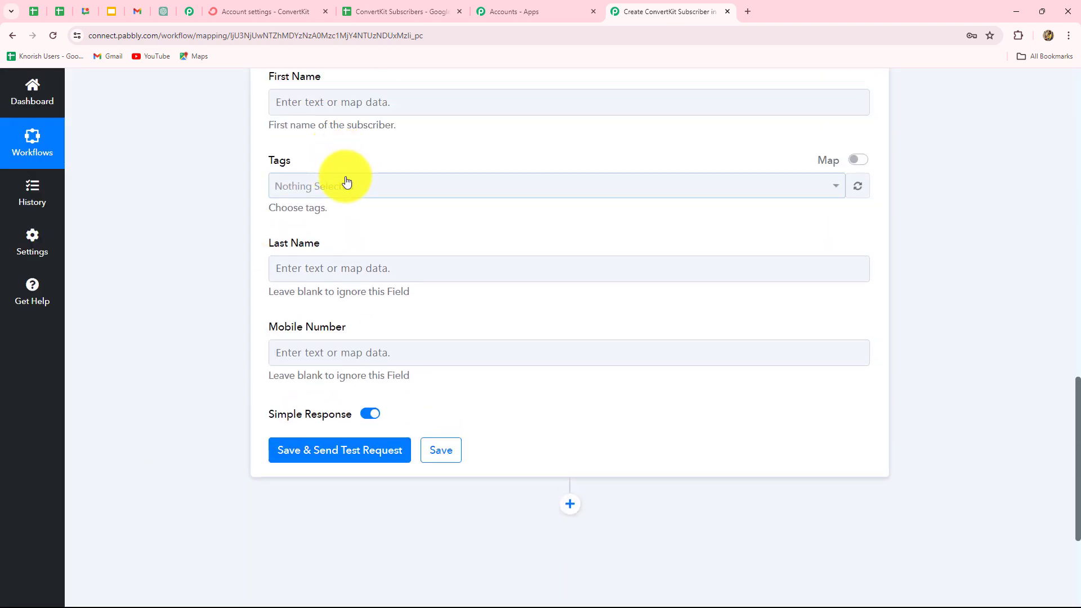
{"action": "left_click", "coordinate": [350, 104]}
{"action": "left_click", "coordinate": [362, 307]}
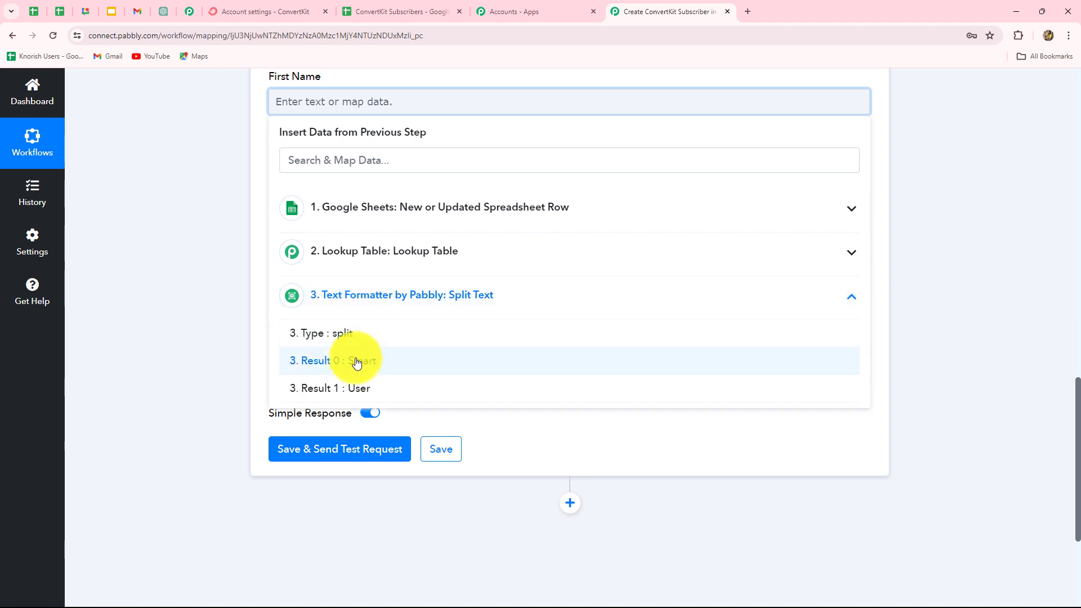
{"action": "left_click", "coordinate": [358, 363]}
{"action": "left_click", "coordinate": [238, 339]}
{"action": "left_click", "coordinate": [337, 274]}
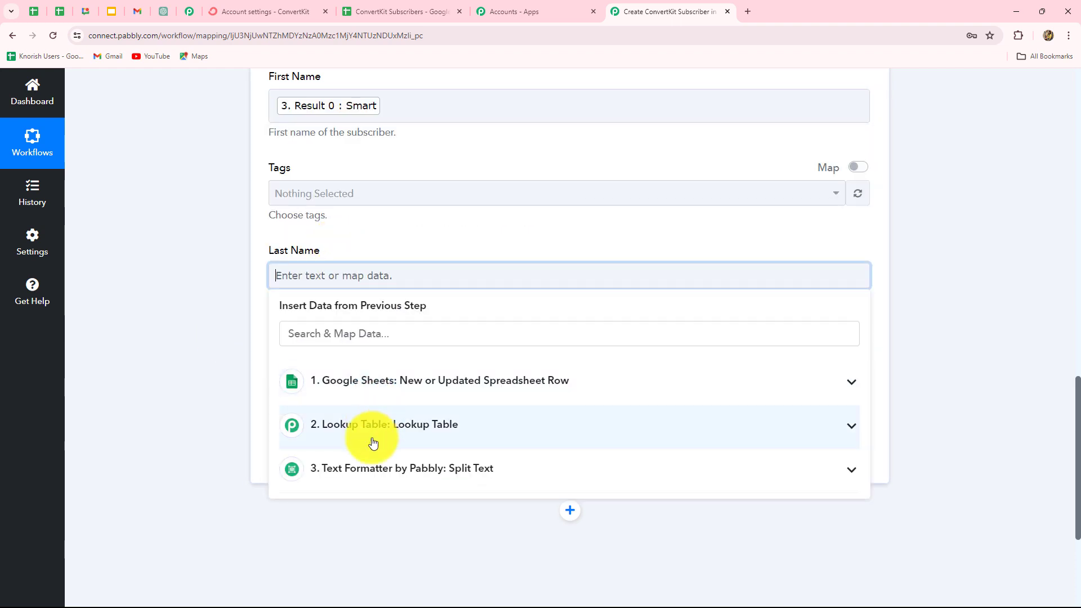
{"action": "left_click", "coordinate": [381, 475]}
{"action": "left_click", "coordinate": [350, 535]}
{"action": "left_click", "coordinate": [174, 448]}
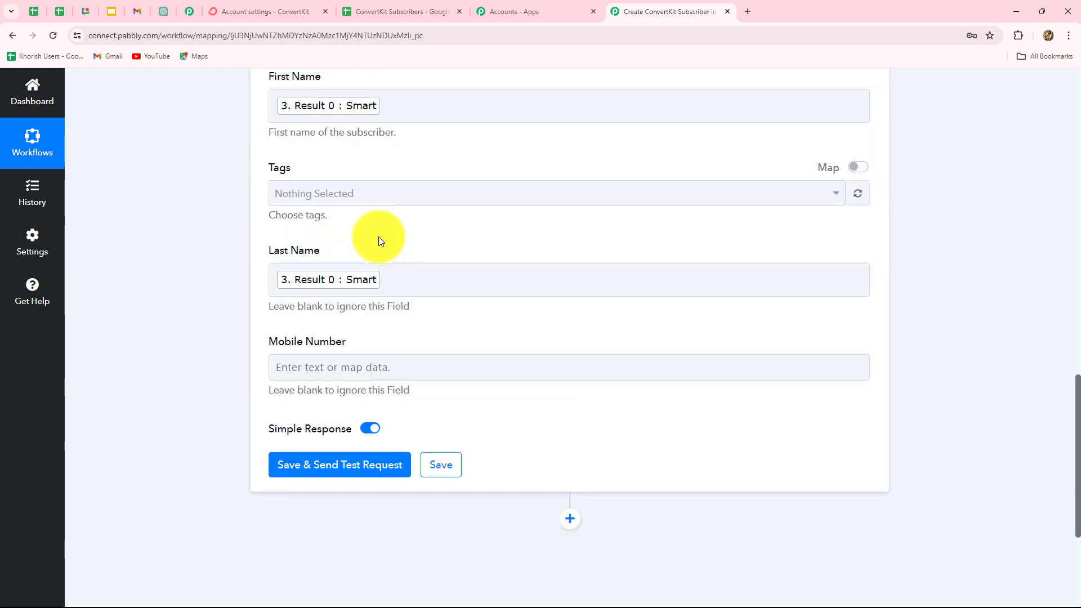
Step: Apply the GS tag, map the sheet's Phone Number to Mobile Number, and save and test
{"action": "left_click", "coordinate": [399, 195]}
{"action": "left_click", "coordinate": [298, 261]}
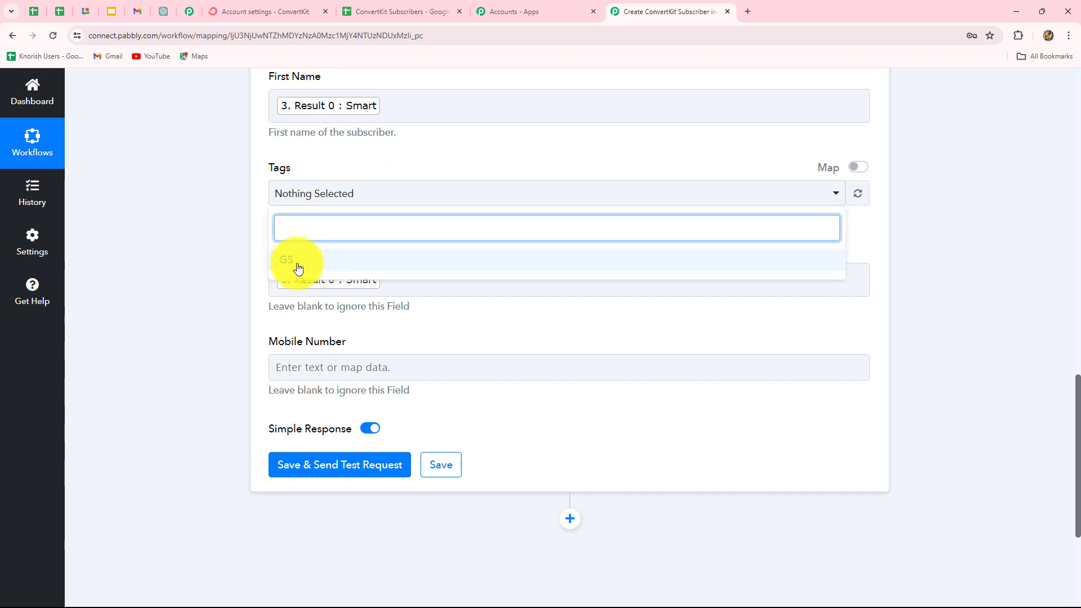
{"action": "left_click", "coordinate": [265, 197]}
{"action": "scroll", "coordinate": [403, 332], "scroll_direction": "down", "scroll_amount": 2}
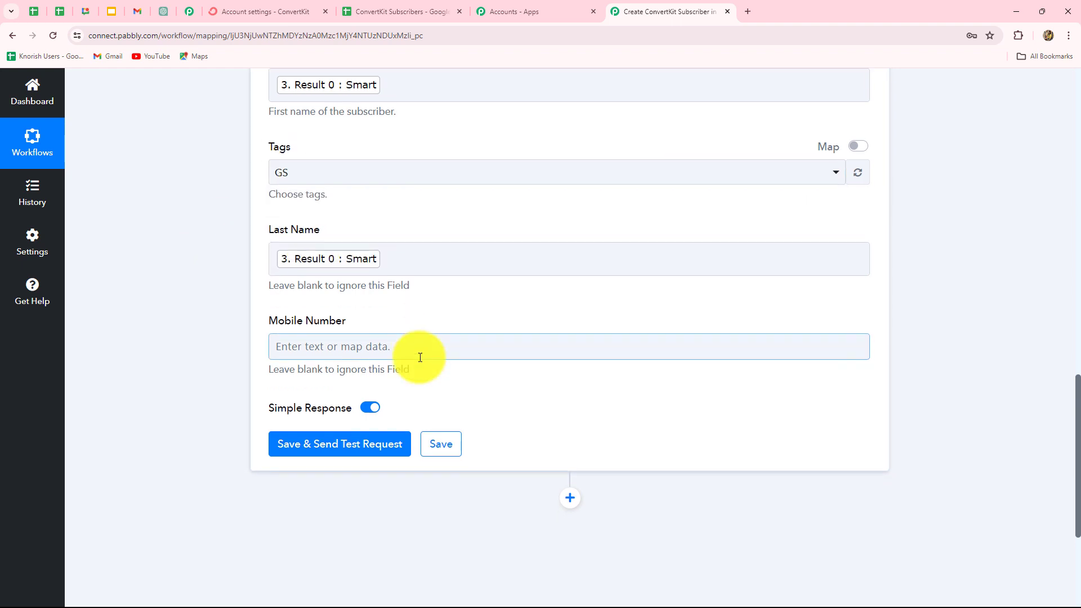
{"action": "left_click", "coordinate": [394, 254]}
{"action": "scroll", "coordinate": [386, 309], "scroll_direction": "down", "scroll_amount": 2}
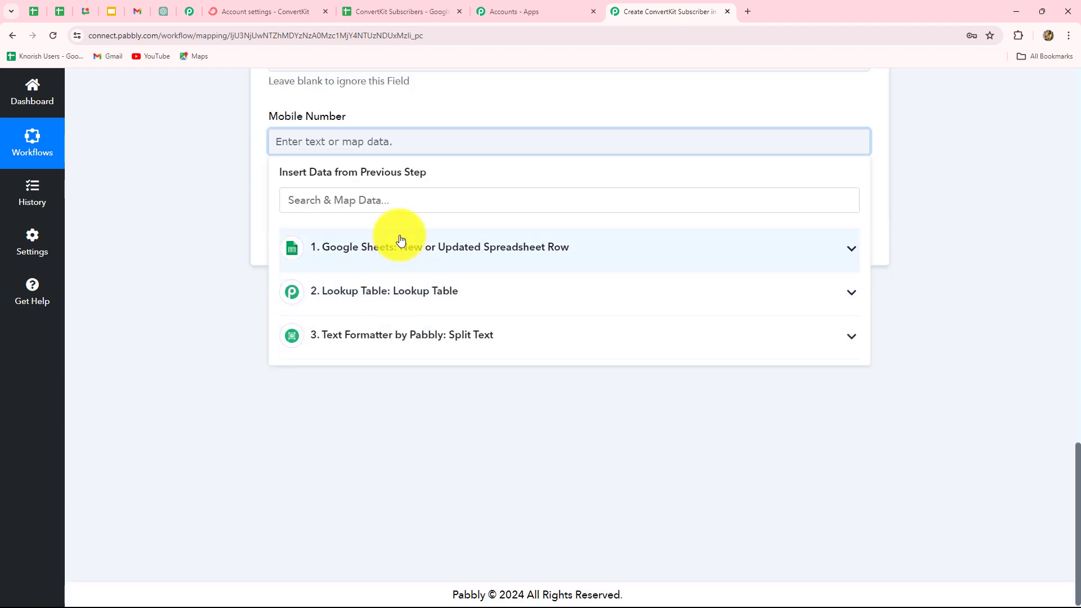
{"action": "left_click", "coordinate": [398, 243]}
{"action": "left_click", "coordinate": [508, 489]}
{"action": "left_click", "coordinate": [313, 244]}
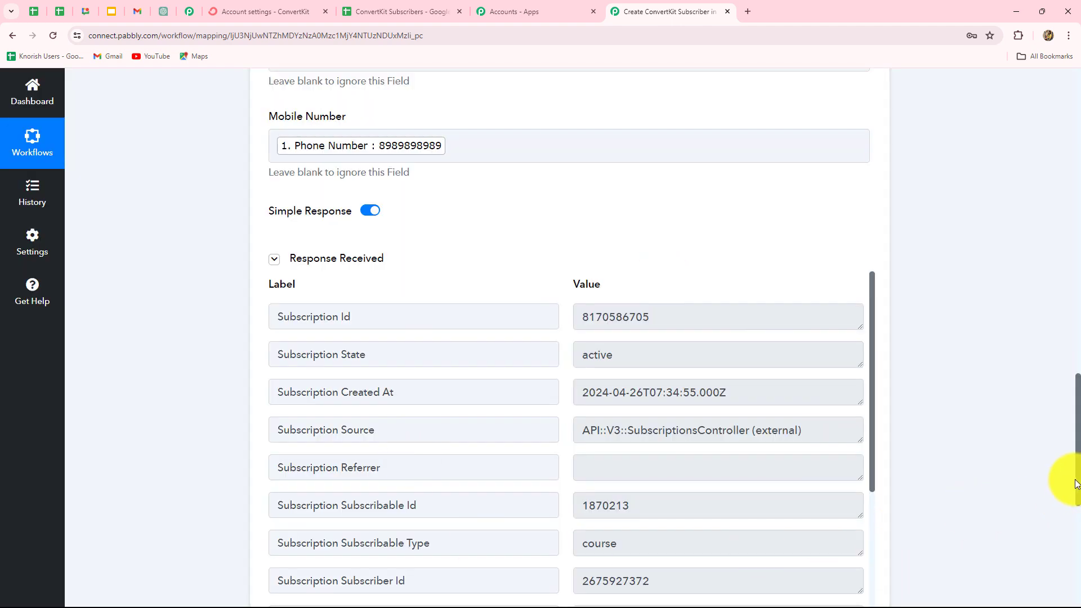
Step: Check the Subscription Id in the sequence step's test response, then go to ConvertKit
{"action": "scroll", "coordinate": [1076, 484], "scroll_direction": "down", "scroll_amount": 2}
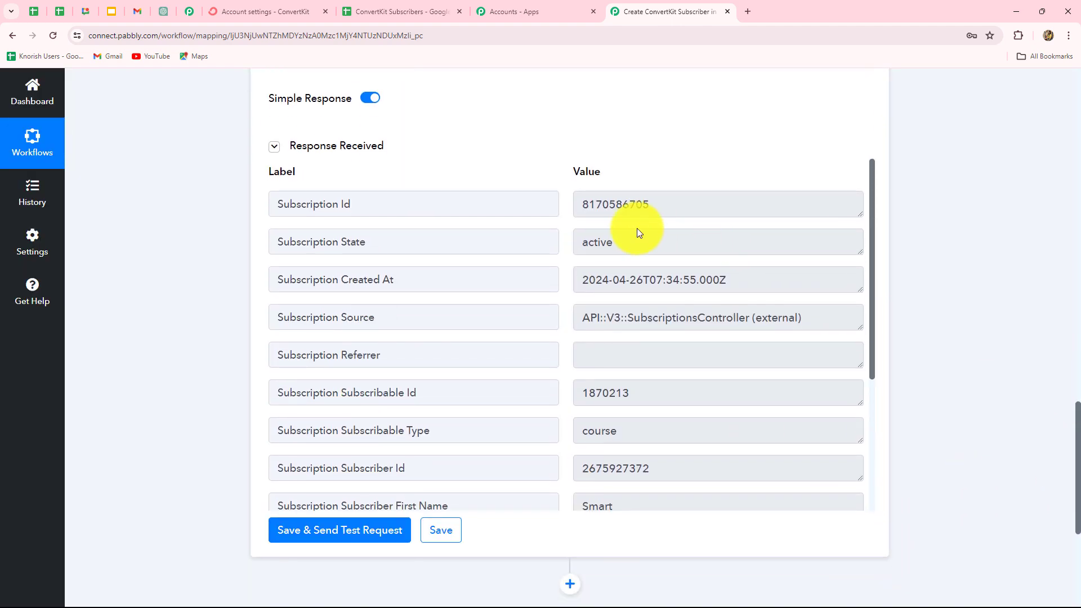
{"action": "left_click_drag", "start_coordinate": [630, 244], "coordinate": [565, 249]}
{"action": "left_click_drag", "start_coordinate": [651, 206], "coordinate": [552, 217]}
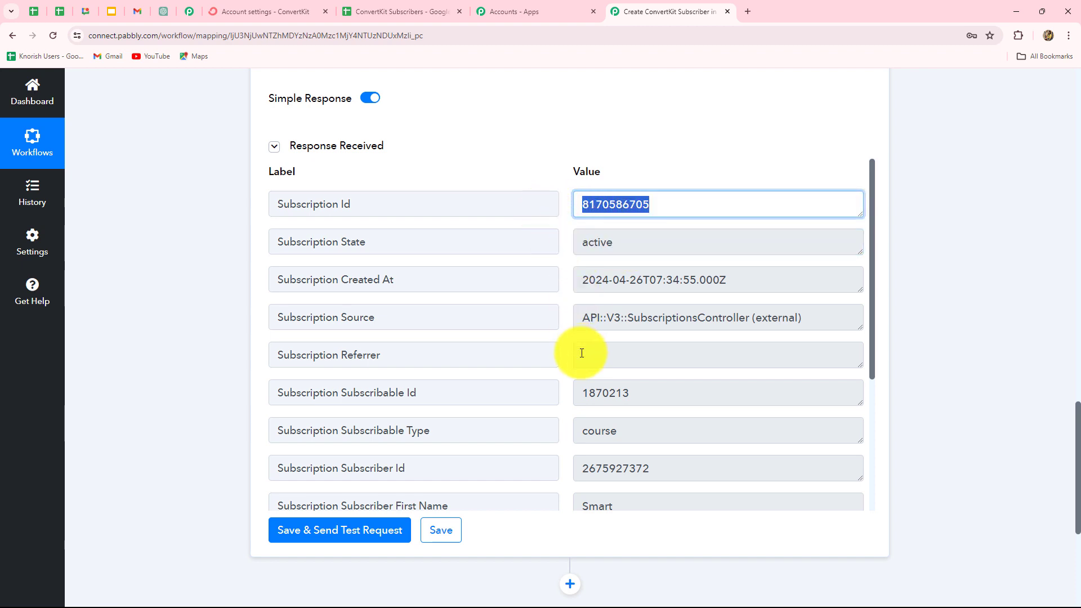
{"action": "scroll", "coordinate": [720, 404], "scroll_direction": "down", "scroll_amount": 8}
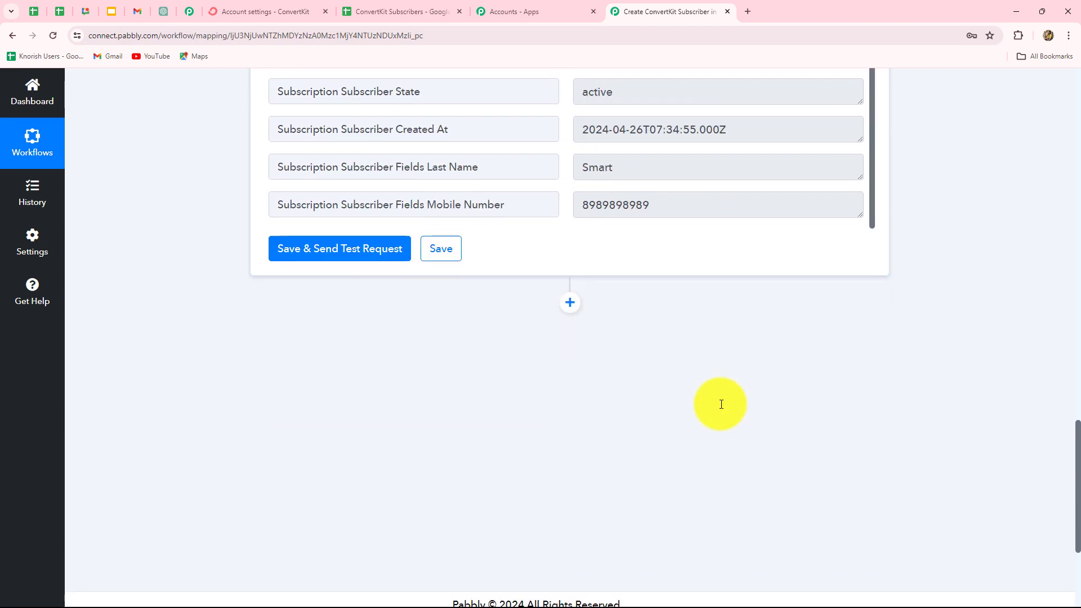
{"action": "scroll", "coordinate": [721, 403], "scroll_direction": "up", "scroll_amount": 7}
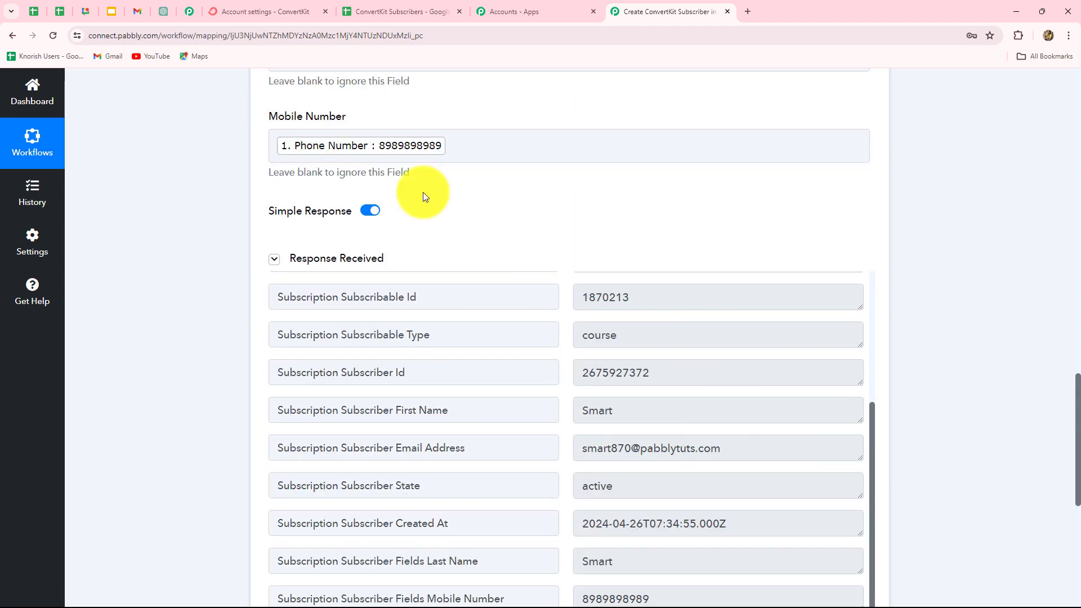
{"action": "left_click", "coordinate": [265, 12]}
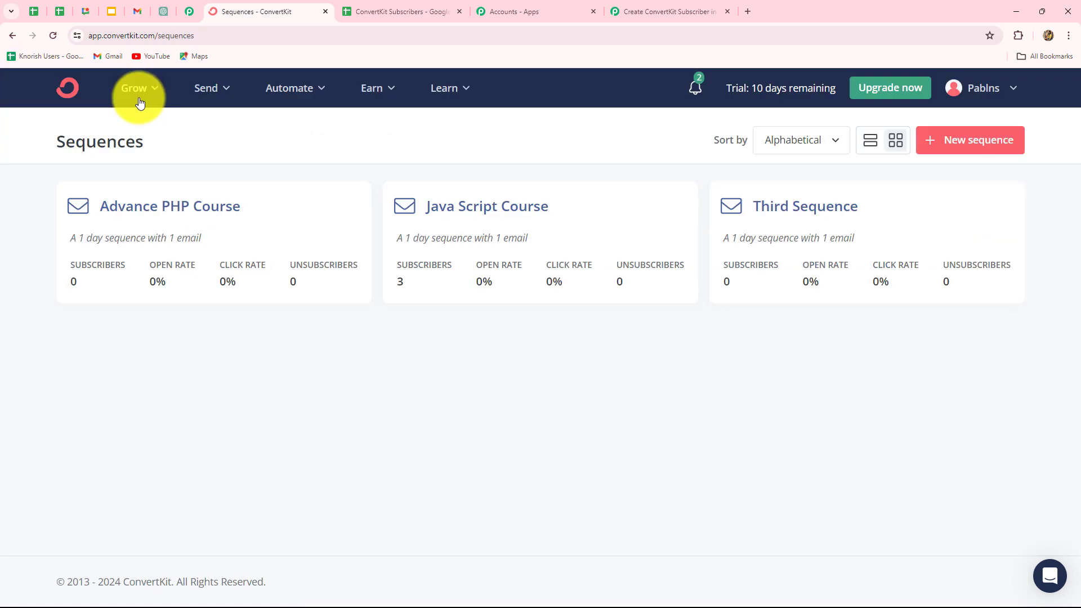
Step: In Grow > Subscribers, confirm the newest subscriber is in the Java Script Course sequence
{"action": "left_click", "coordinate": [147, 90]}
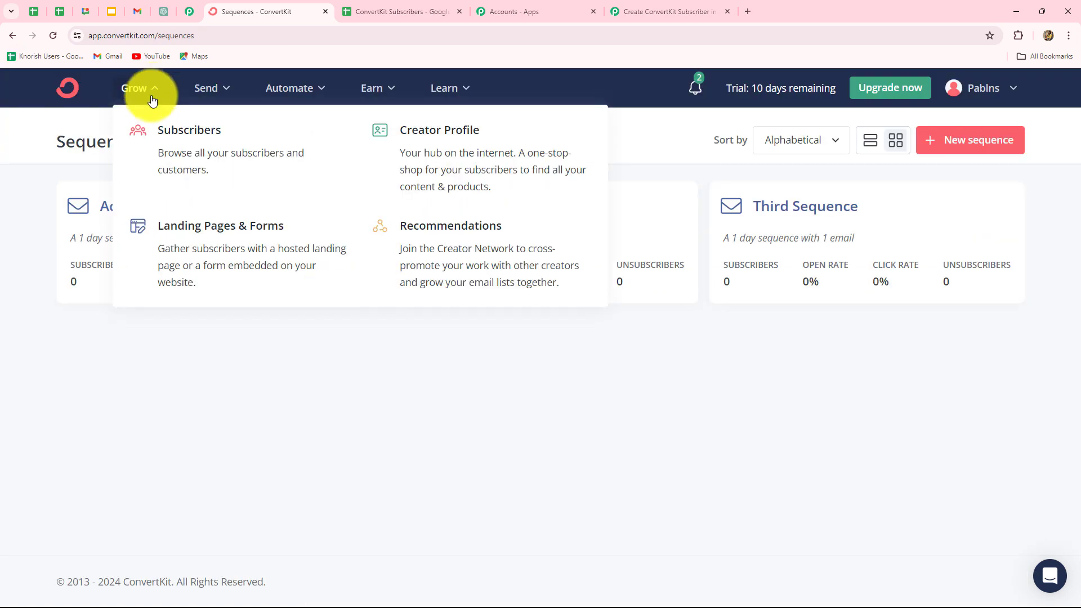
{"action": "left_click", "coordinate": [178, 141]}
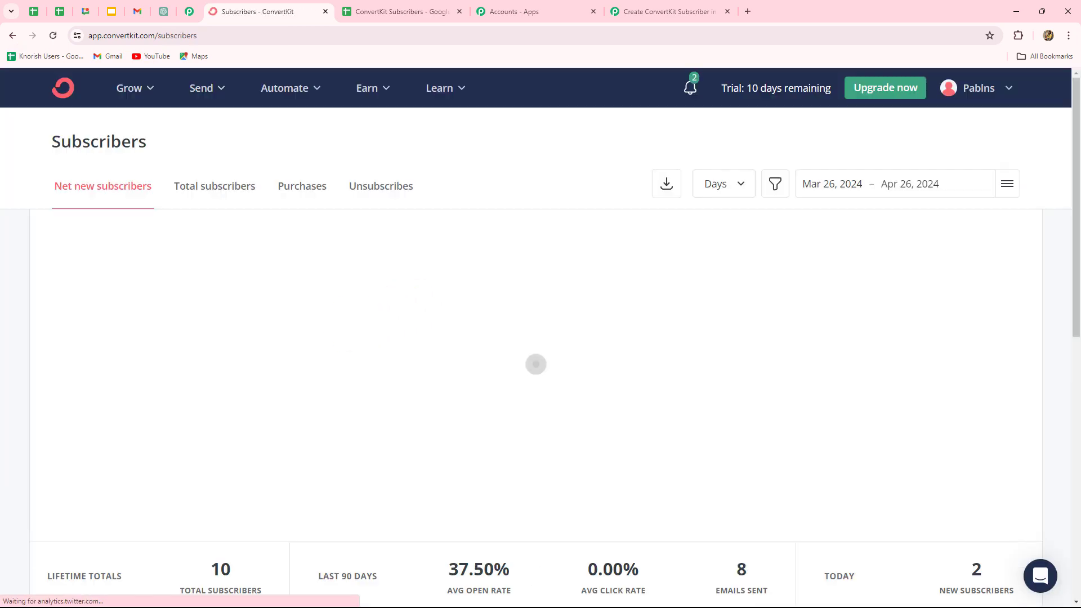
{"action": "scroll", "coordinate": [271, 417], "scroll_direction": "down", "scroll_amount": 5}
{"action": "scroll", "coordinate": [271, 417], "scroll_direction": "down", "scroll_amount": 3}
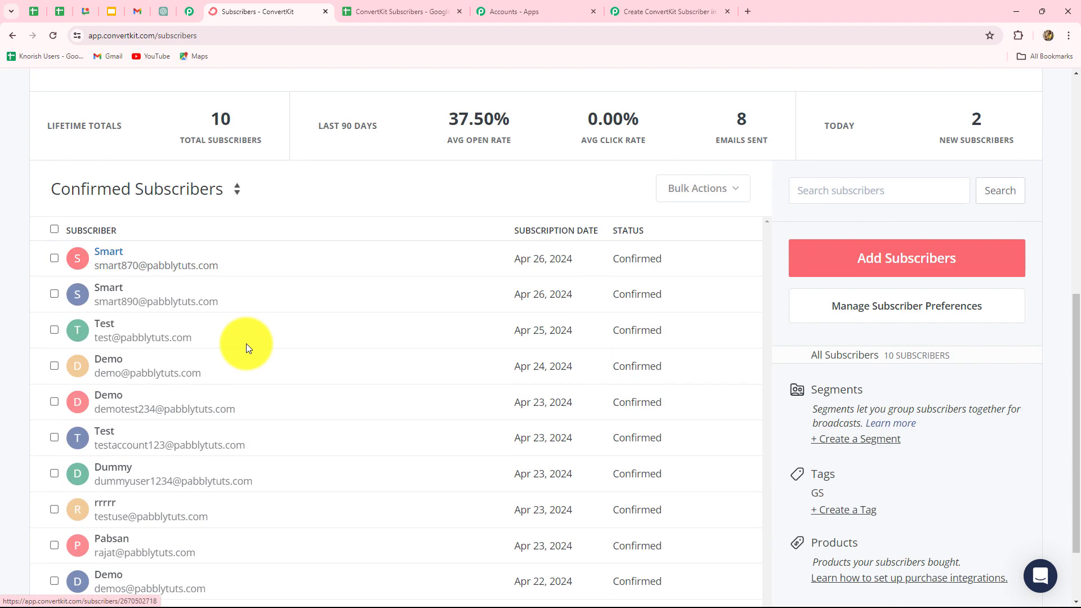
{"action": "left_click", "coordinate": [117, 255]}
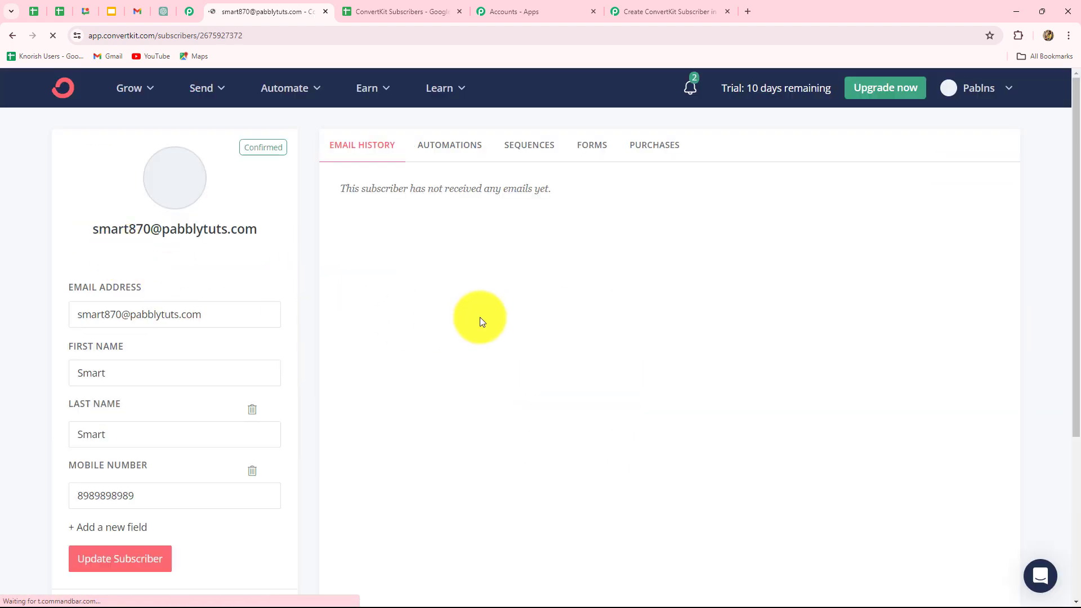
{"action": "left_click", "coordinate": [524, 147]}
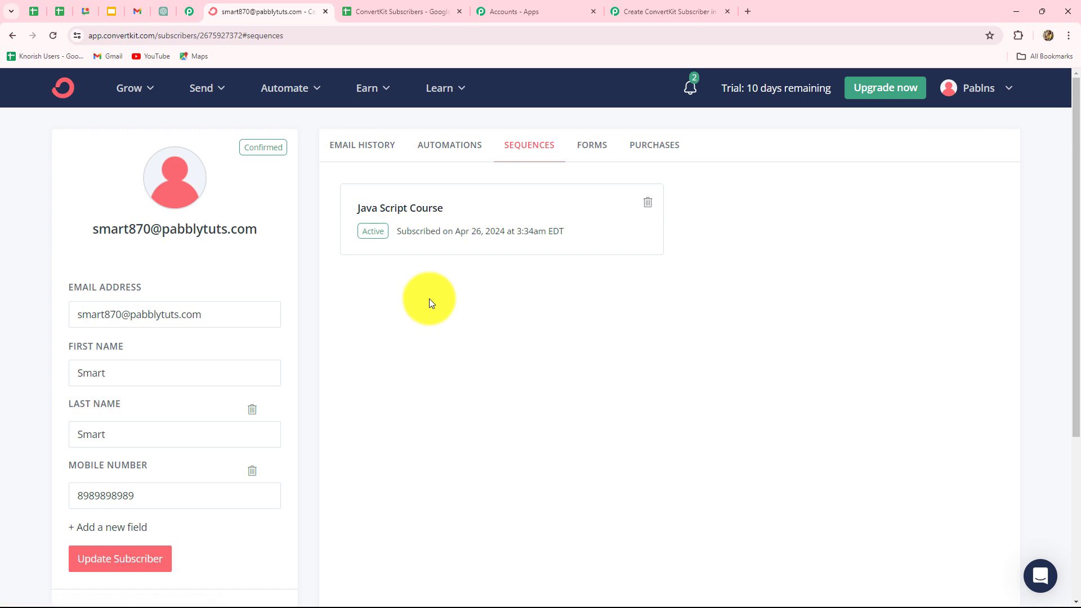
{"action": "scroll", "coordinate": [429, 299], "scroll_direction": "down", "scroll_amount": 3}
{"action": "scroll", "coordinate": [476, 459], "scroll_direction": "up", "scroll_amount": 3}
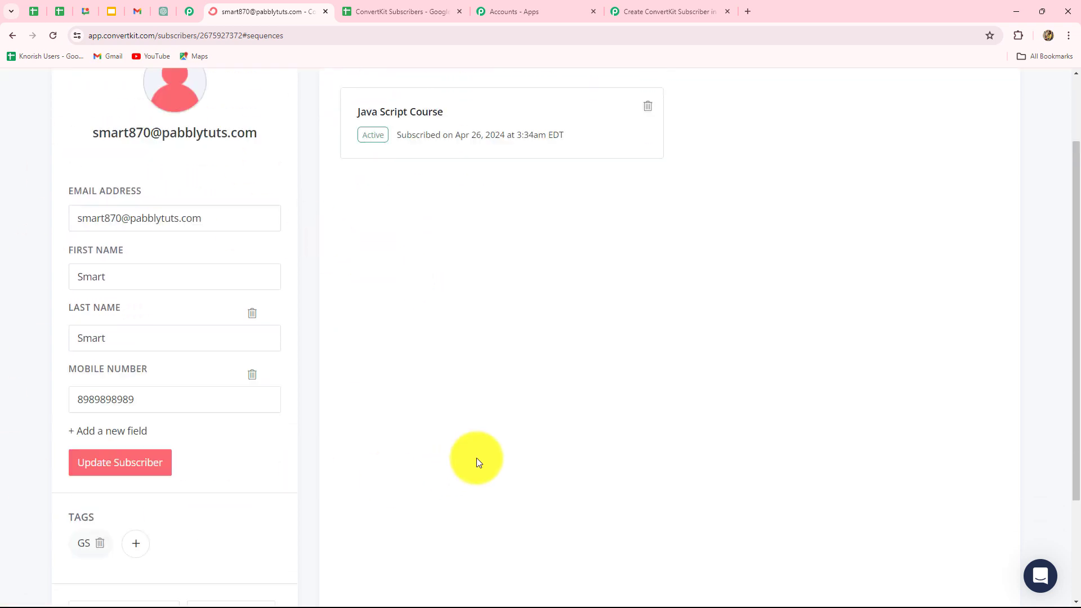
{"action": "left_click", "coordinate": [631, 11]}
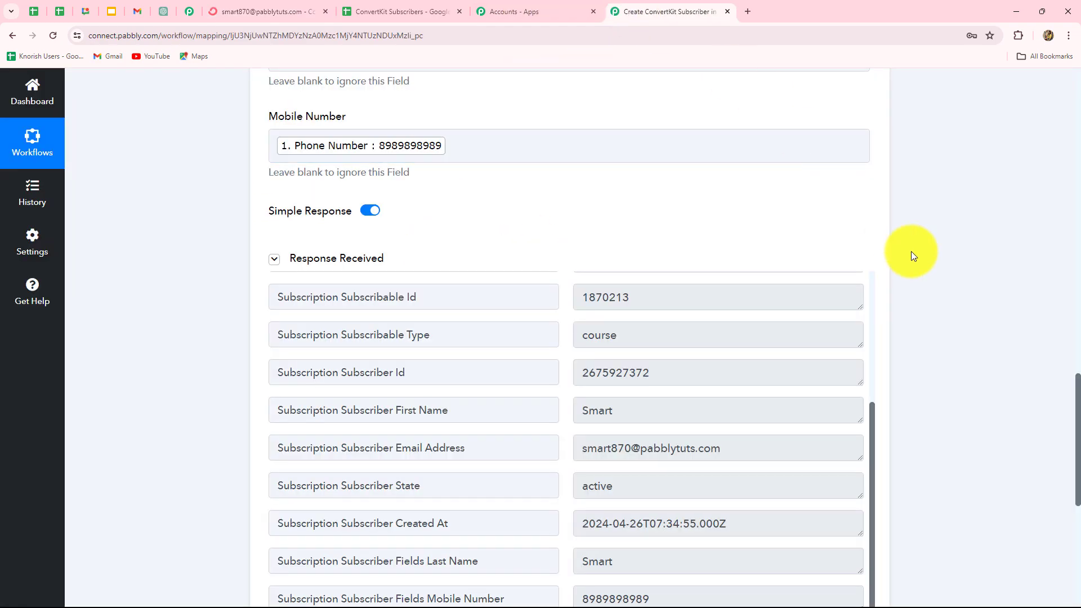
{"action": "scroll", "coordinate": [911, 251], "scroll_direction": "down", "scroll_amount": 8}
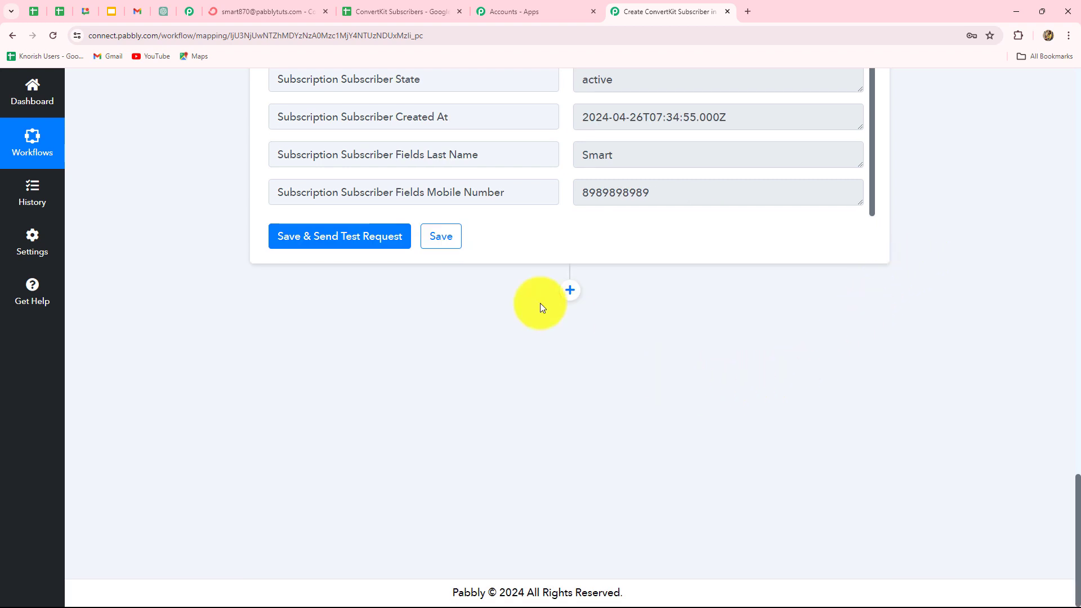
Step: Add a ConvertKit step with the Add Subscriber to a Form action event and begin connecting it
{"action": "left_click", "coordinate": [569, 291]}
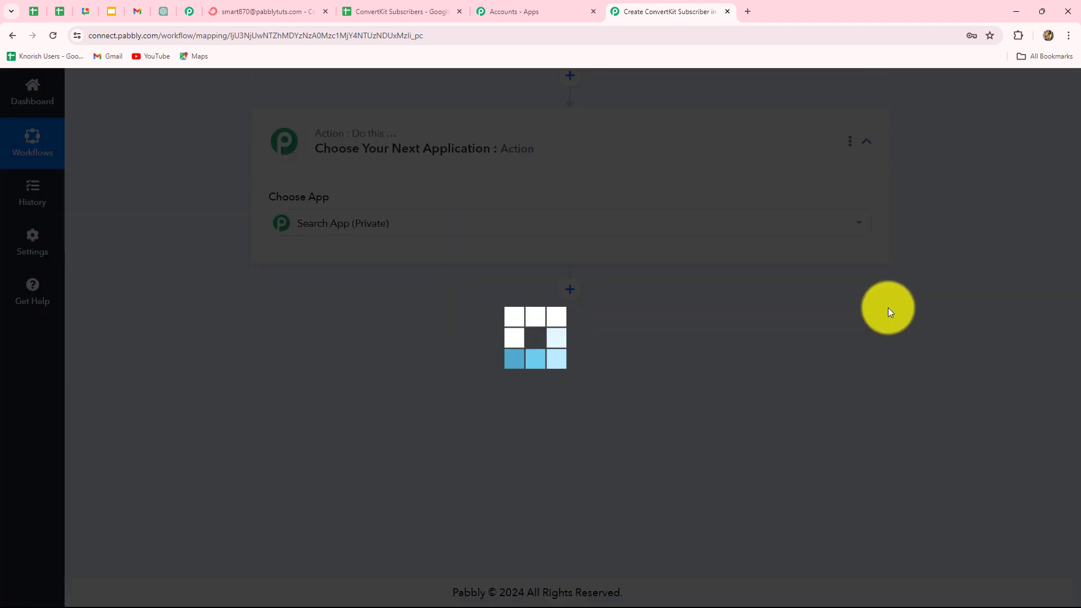
{"action": "type", "text": "Conver"}
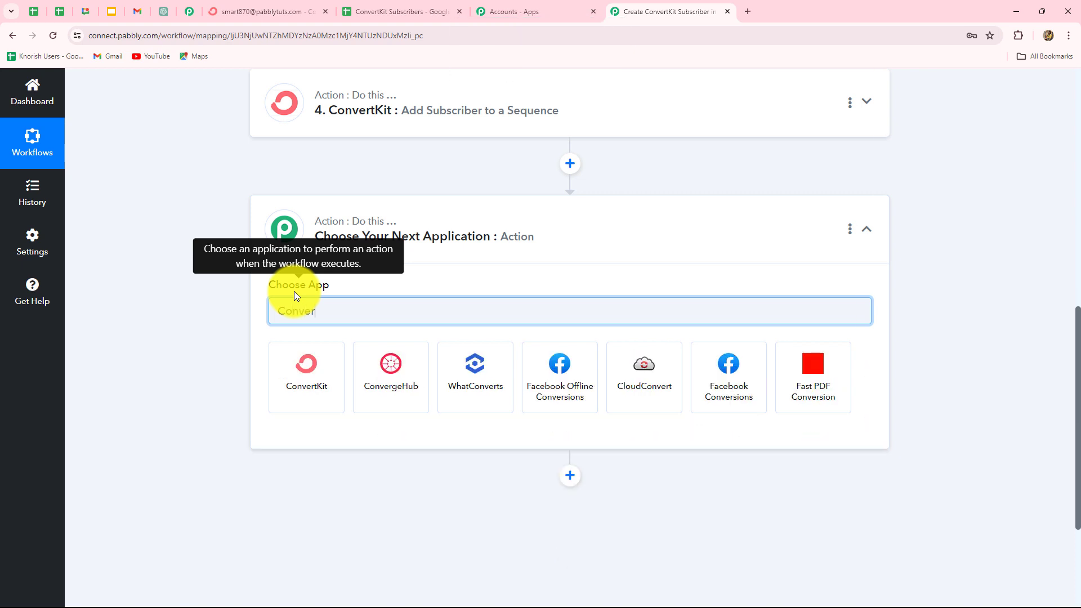
{"action": "left_click", "coordinate": [335, 376]}
{"action": "left_click", "coordinate": [304, 374]}
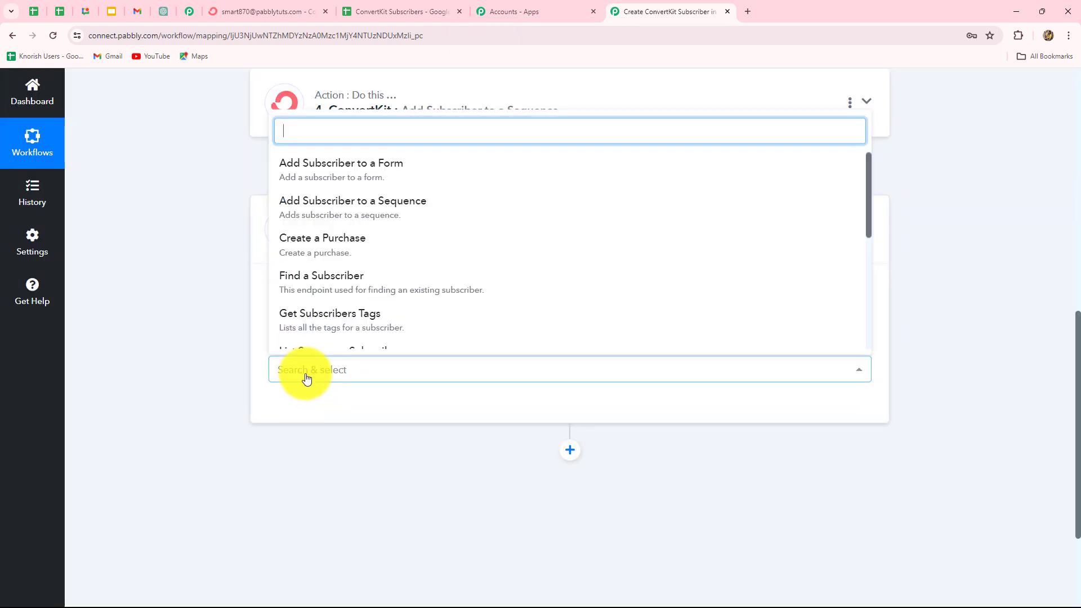
{"action": "left_click", "coordinate": [330, 177]}
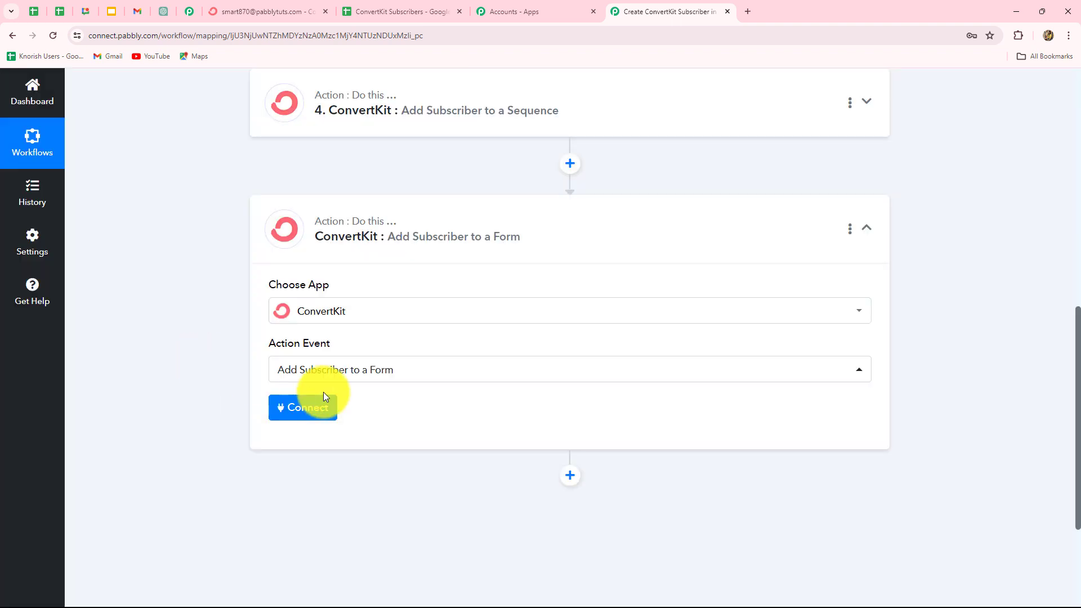
{"action": "left_click", "coordinate": [326, 412]}
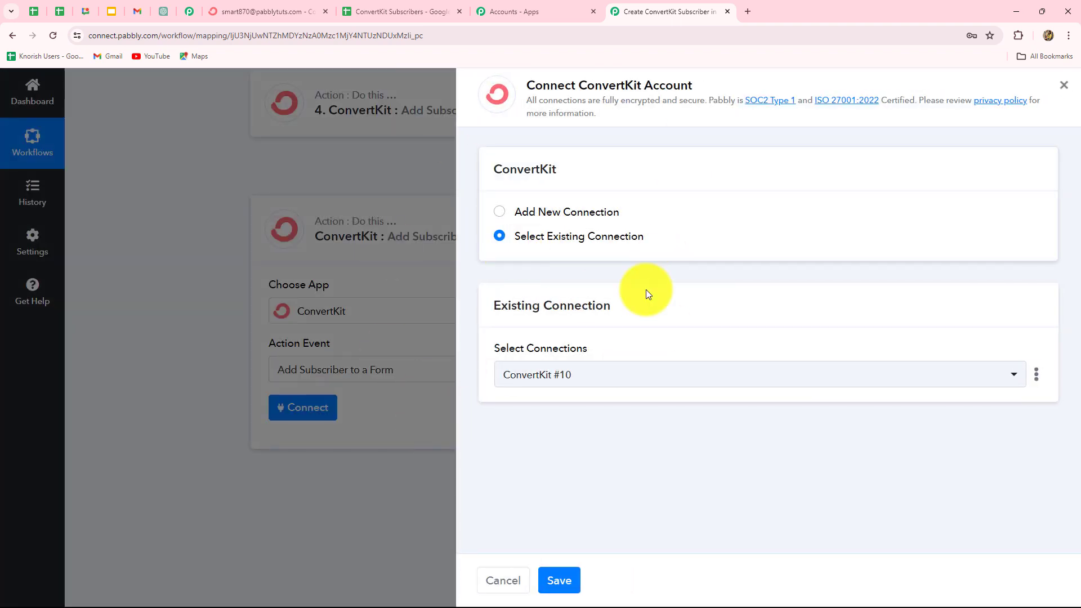
Step: Save the existing ConvertKit connection and choose Subscriber Form as the target form
{"action": "left_click", "coordinate": [558, 575]}
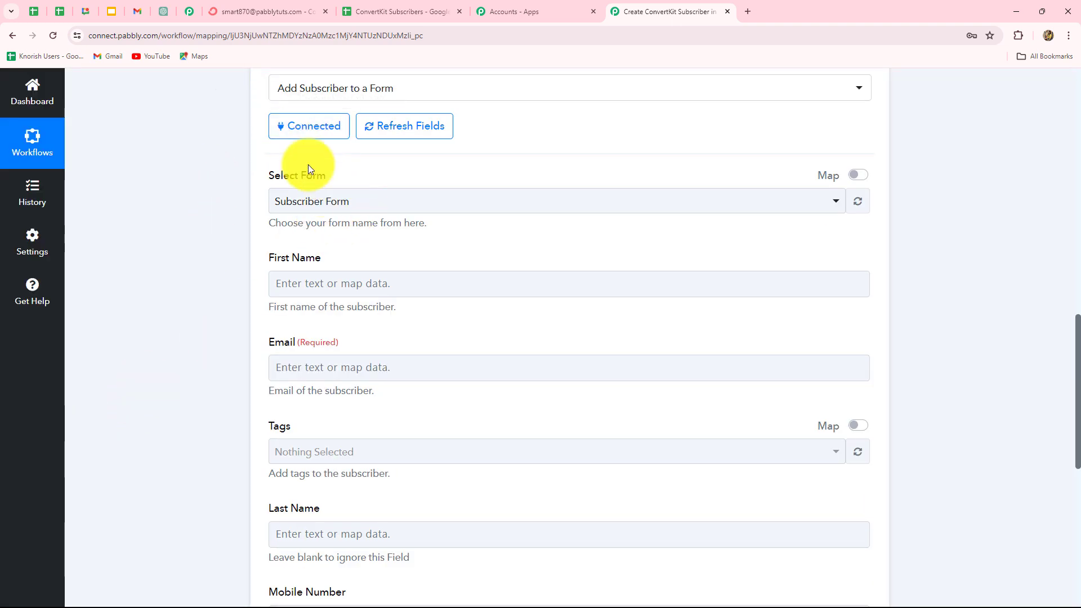
{"action": "left_click", "coordinate": [764, 200]}
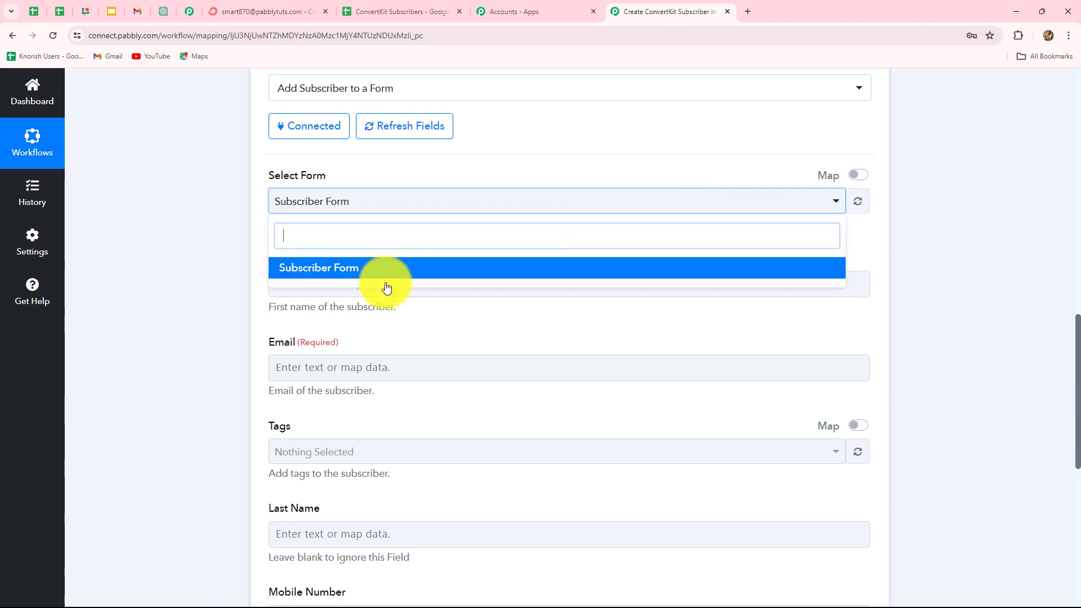
{"action": "left_click", "coordinate": [331, 269]}
{"action": "scroll", "coordinate": [393, 145], "scroll_direction": "down", "scroll_amount": 1}
{"action": "left_click", "coordinate": [393, 145]}
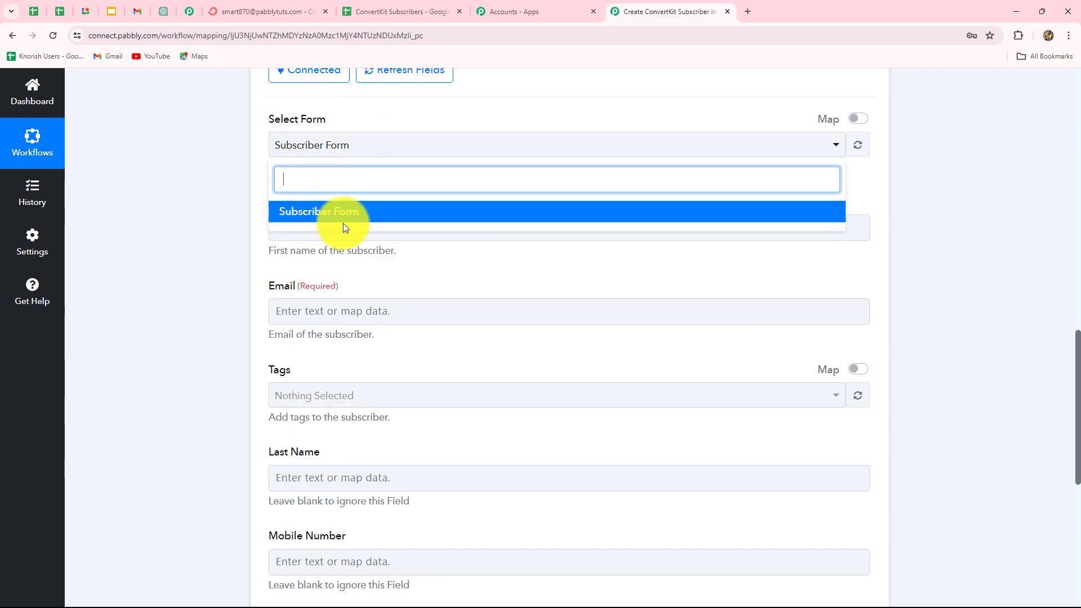
{"action": "left_click", "coordinate": [190, 227]}
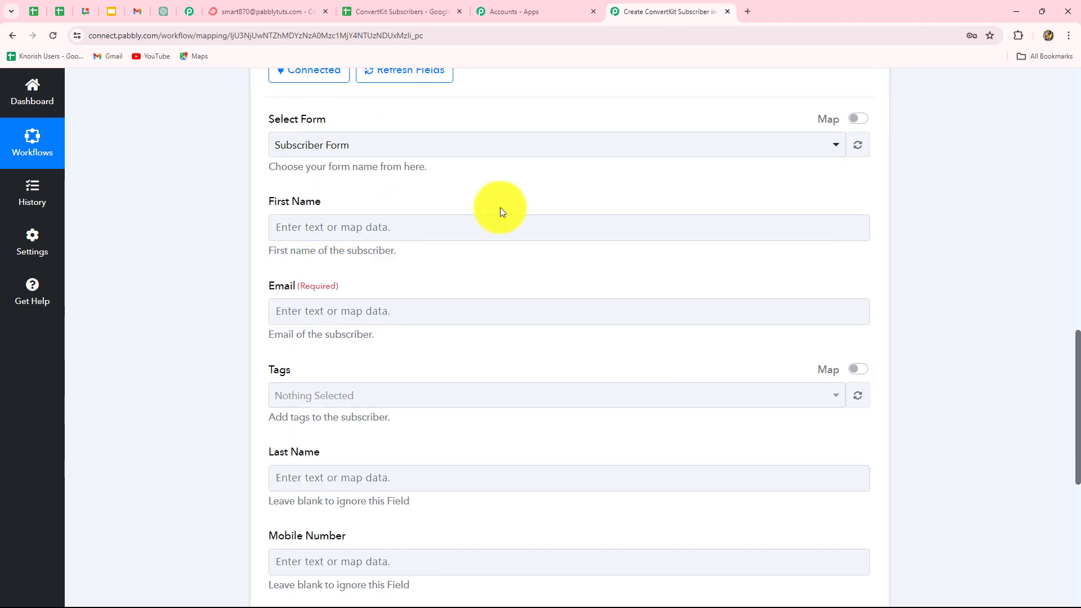
{"action": "scroll", "coordinate": [499, 210], "scroll_direction": "down", "scroll_amount": 1}
Step: Map the first split result into First Name and the sheet's Email into Email
{"action": "left_click", "coordinate": [436, 169]}
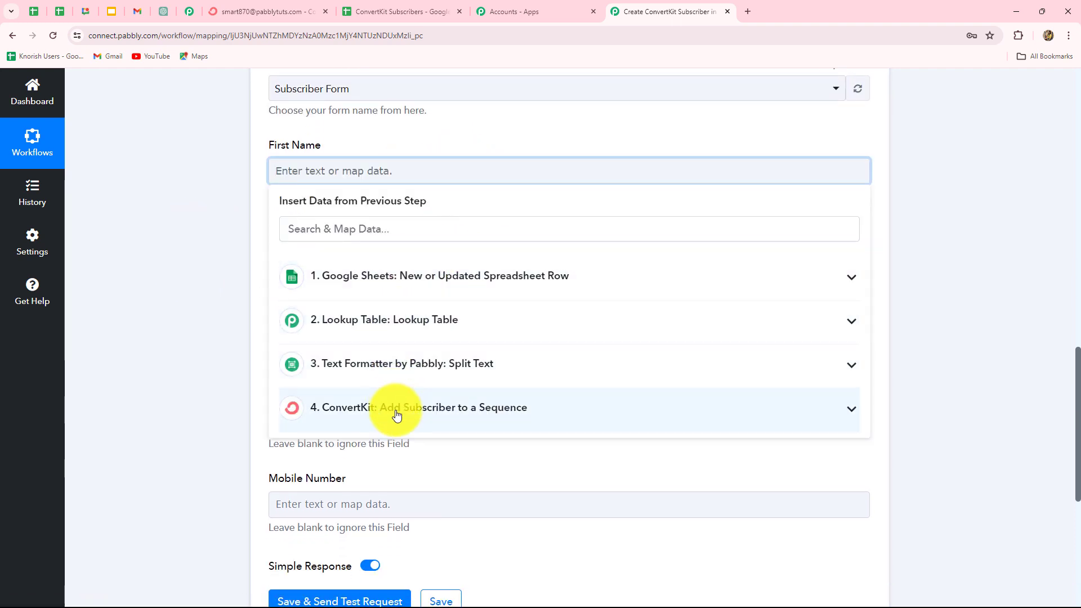
{"action": "left_click", "coordinate": [401, 368]}
{"action": "left_click", "coordinate": [369, 431]}
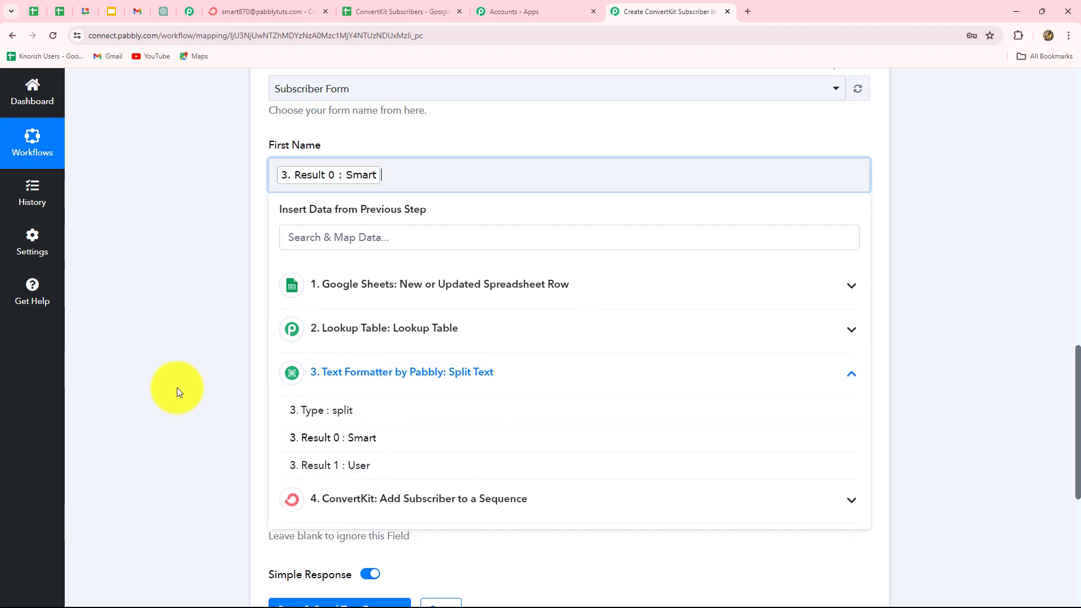
{"action": "left_click", "coordinate": [177, 387]}
{"action": "left_click", "coordinate": [296, 273]}
{"action": "left_click", "coordinate": [350, 373]}
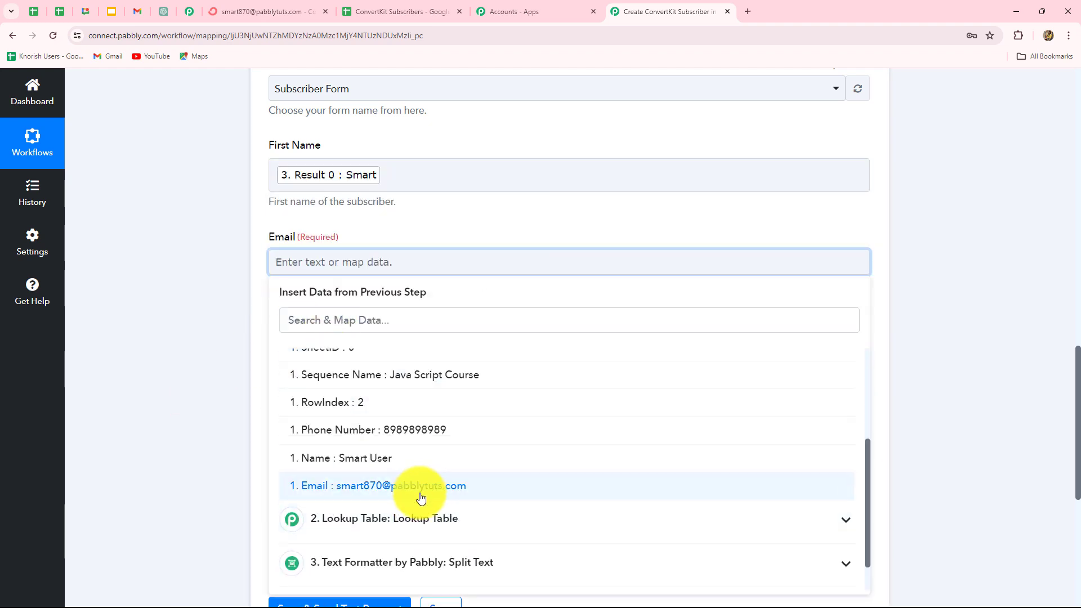
{"action": "left_click", "coordinate": [415, 494]}
Step: Tag the form subscriber with GS
{"action": "left_click", "coordinate": [170, 414]}
{"action": "scroll", "coordinate": [170, 414], "scroll_direction": "down", "scroll_amount": 3}
{"action": "left_click", "coordinate": [320, 180]}
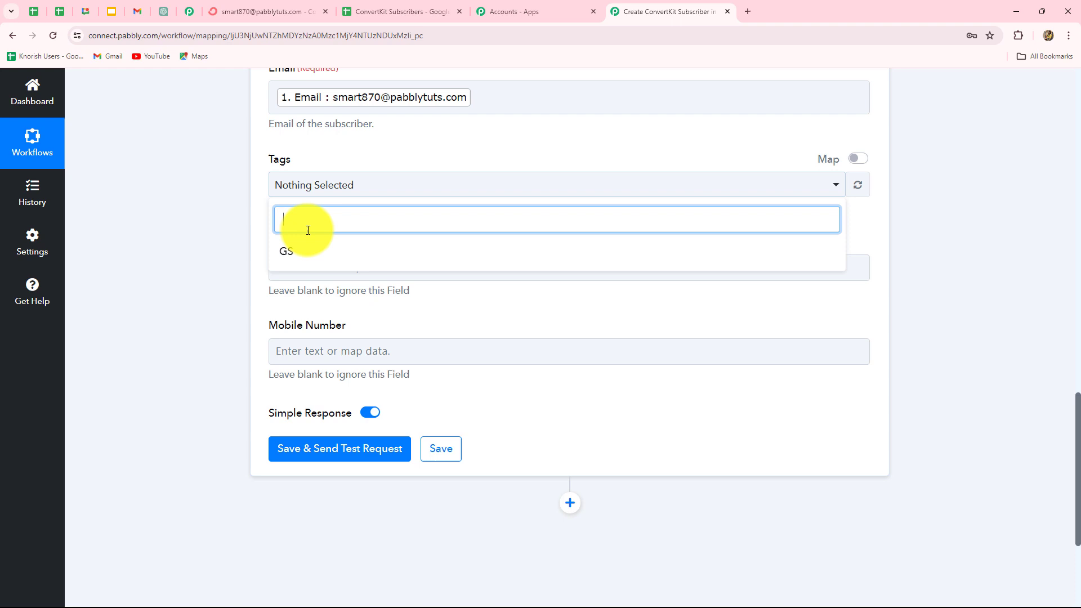
{"action": "left_click", "coordinate": [287, 254]}
{"action": "left_click", "coordinate": [327, 250]}
Step: Map the second split result to Last Name and Phone Number to Mobile Number, then test
{"action": "left_click", "coordinate": [328, 268]}
{"action": "scroll", "coordinate": [338, 267], "scroll_direction": "down", "scroll_amount": 3}
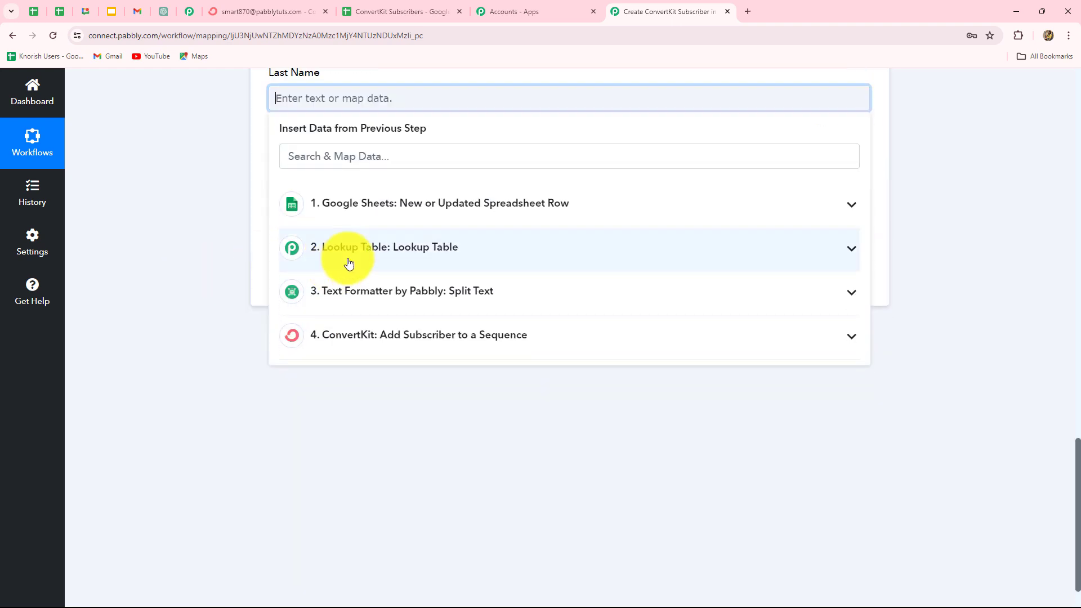
{"action": "left_click", "coordinate": [401, 291]}
{"action": "left_click", "coordinate": [362, 383]}
{"action": "left_click", "coordinate": [321, 191]}
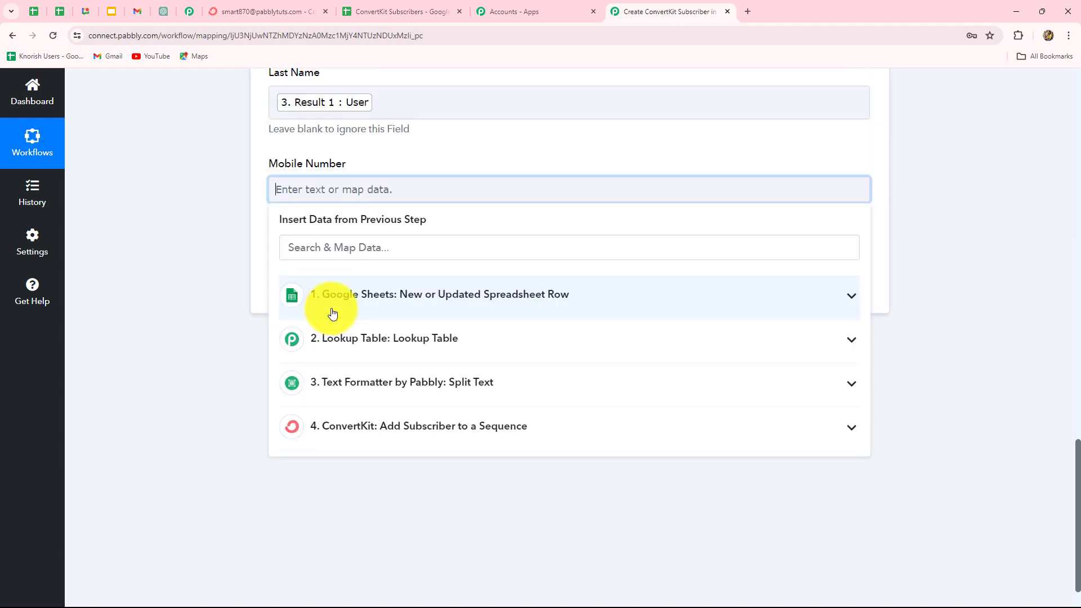
{"action": "left_click", "coordinate": [331, 299]}
{"action": "left_click", "coordinate": [360, 525]}
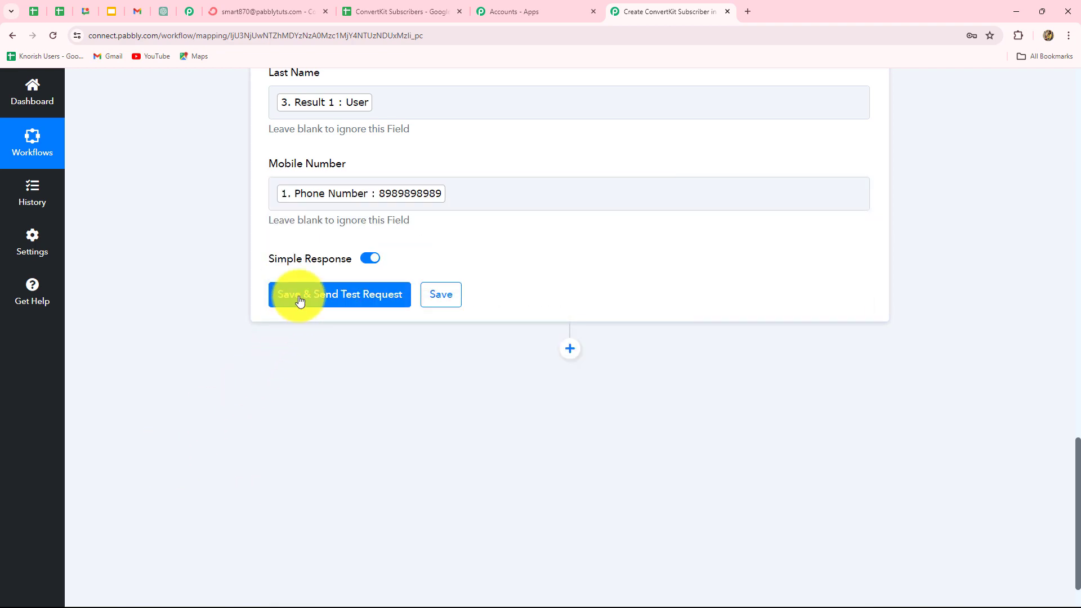
{"action": "left_click", "coordinate": [299, 298]}
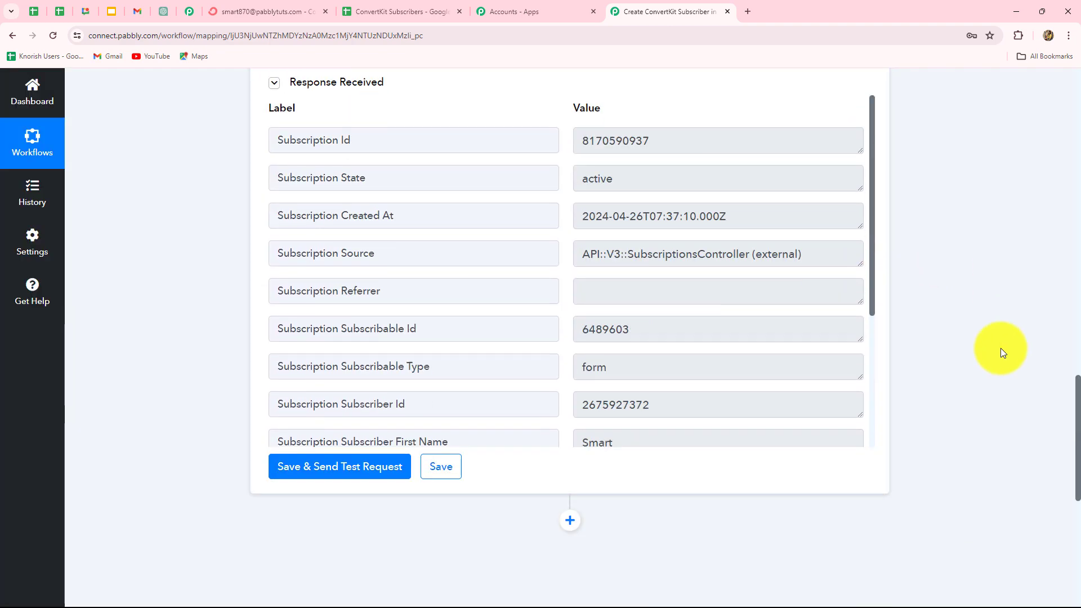
{"action": "left_click_drag", "start_coordinate": [642, 377], "coordinate": [568, 368]}
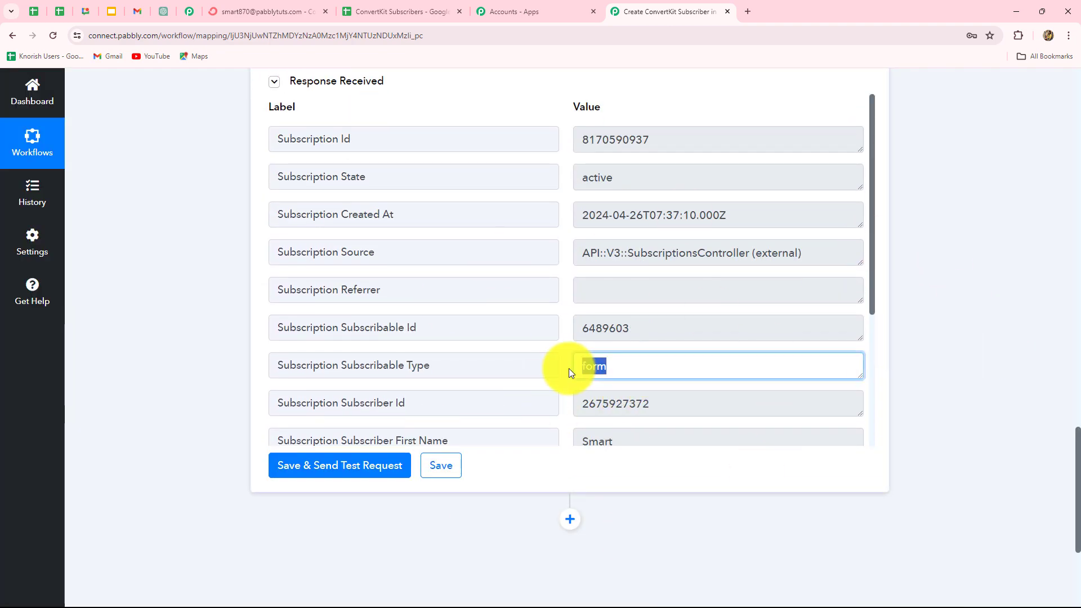
Step: Reload the ConvertKit subscriber and confirm an active Subscriber Form entry under FORMS
{"action": "left_click", "coordinate": [227, 8]}
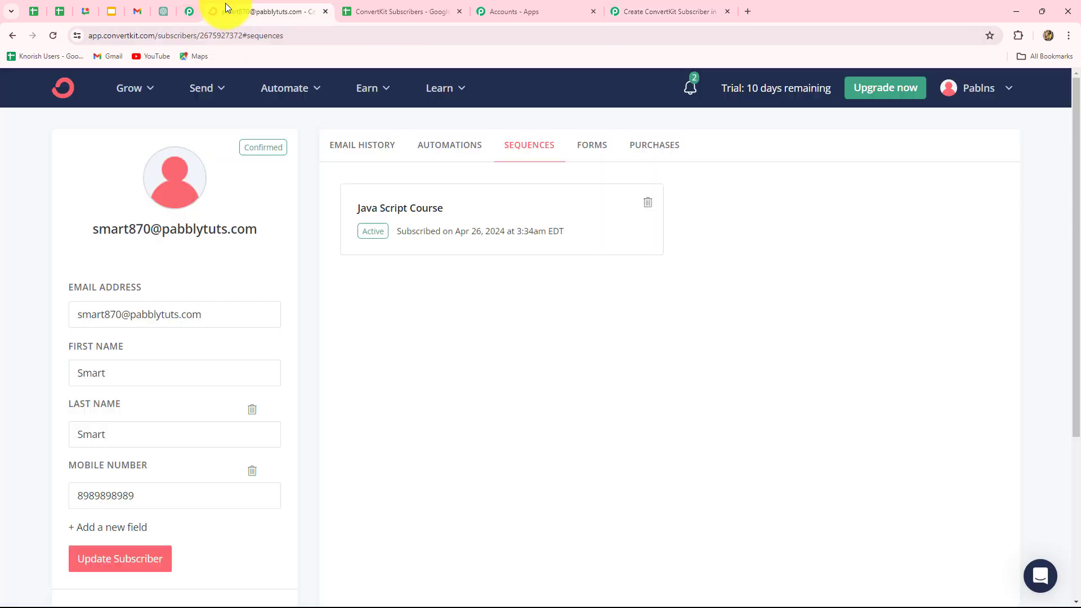
{"action": "left_click", "coordinate": [12, 36]}
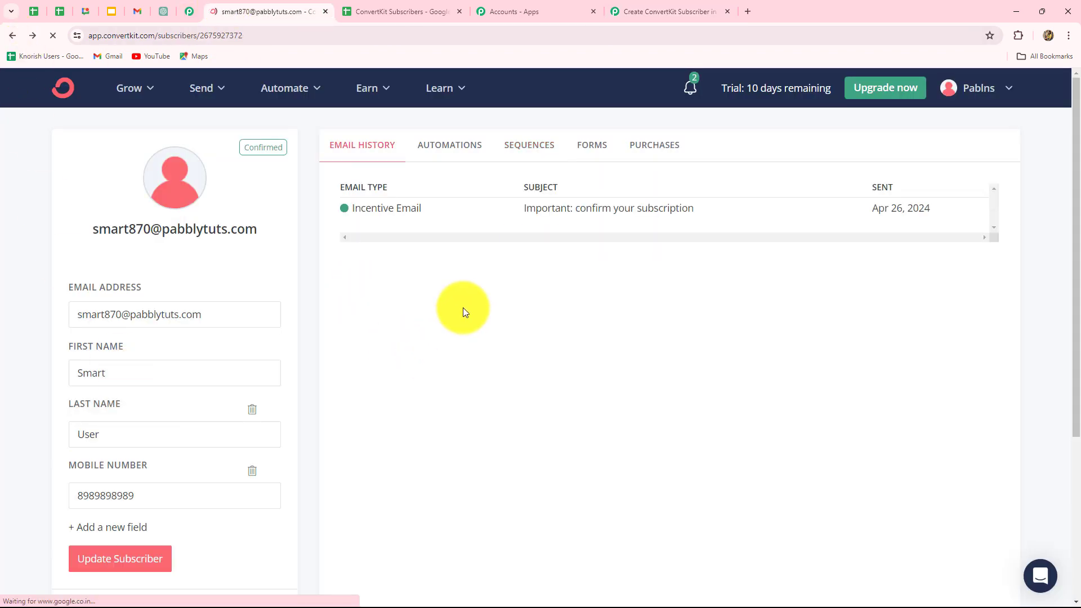
{"action": "left_click", "coordinate": [589, 144]}
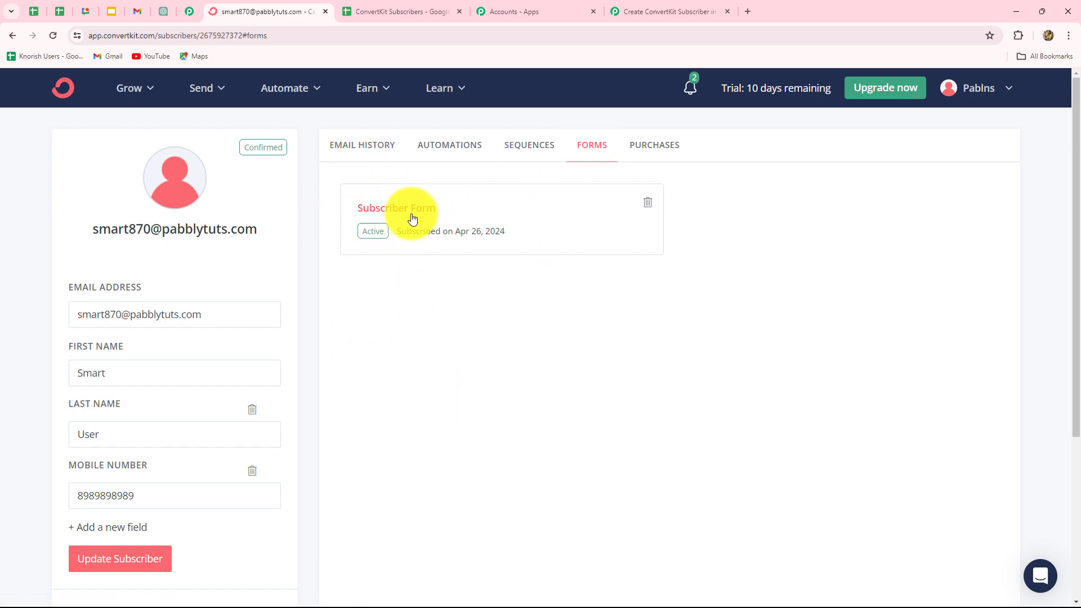
{"action": "left_click", "coordinate": [653, 11]}
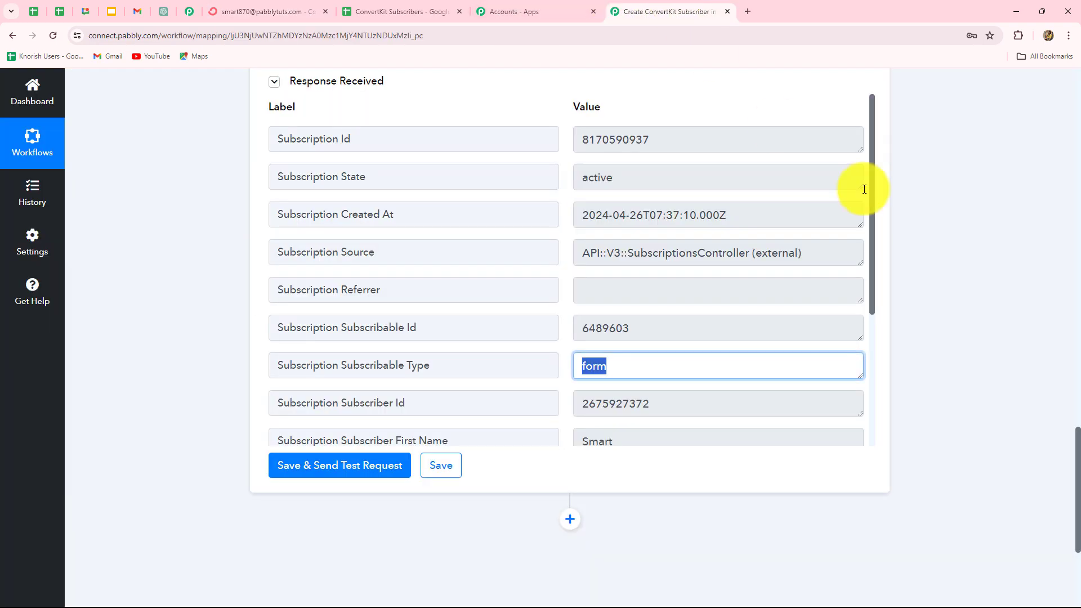
{"action": "scroll", "coordinate": [1002, 326], "scroll_direction": "up", "scroll_amount": 8}
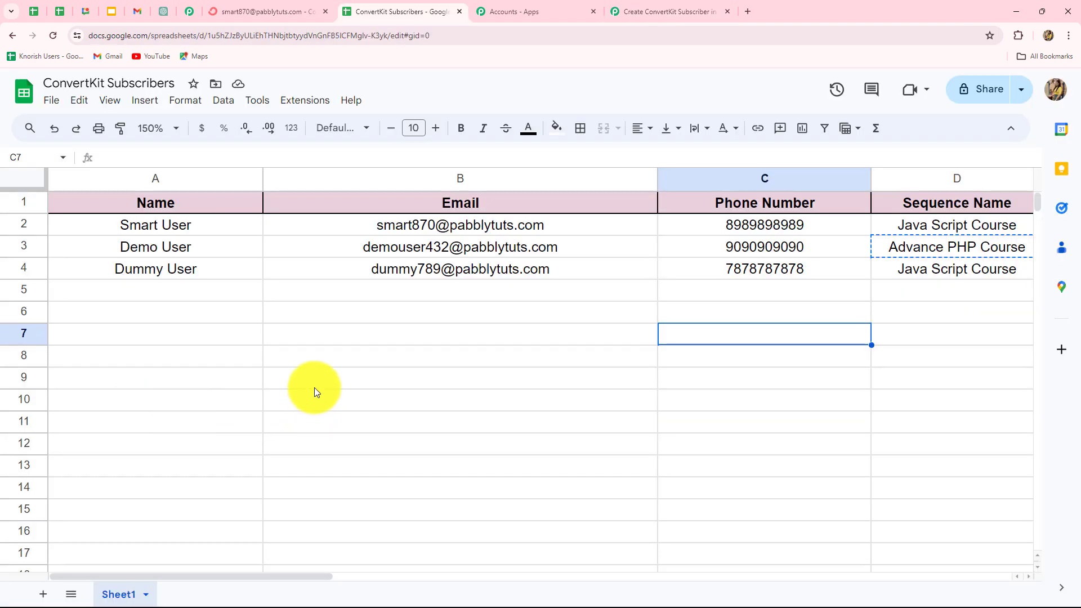
Step: Fill row 5 with a test subscriber's name, email, phone and the Advance PHP Course sequence
{"action": "left_click", "coordinate": [174, 293]}
{"action": "type", "text": "Test User"}
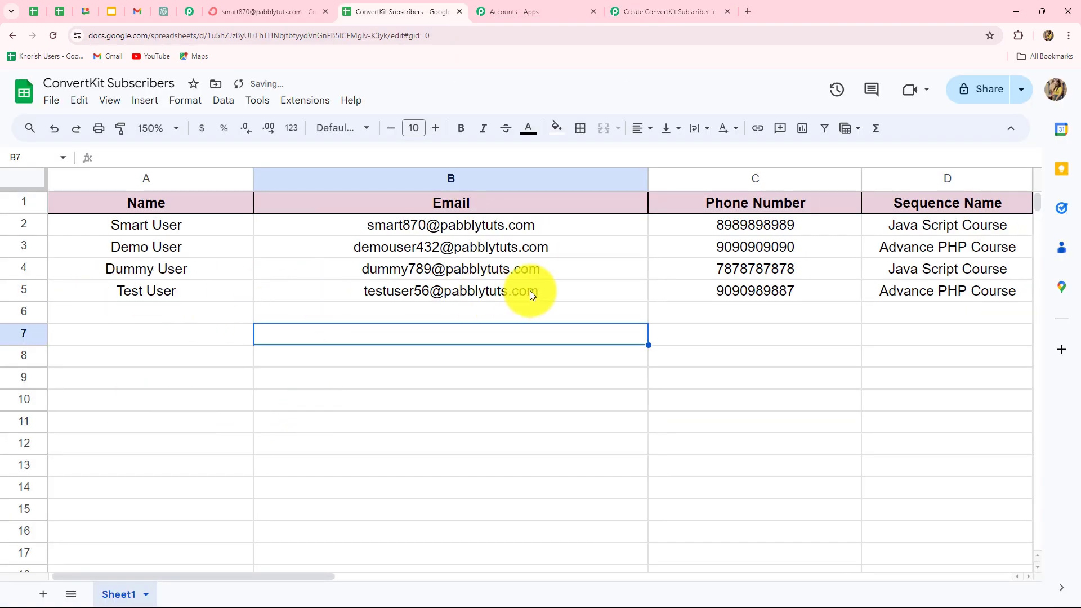
{"action": "mouse_move", "coordinate": [580, 294]}
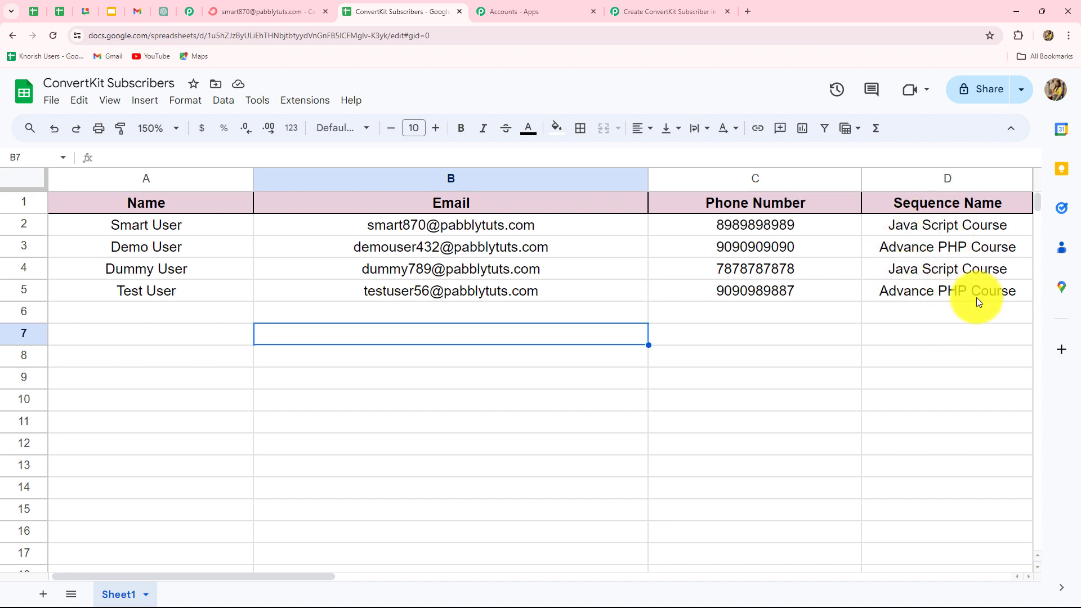
{"action": "left_click", "coordinate": [243, 6]}
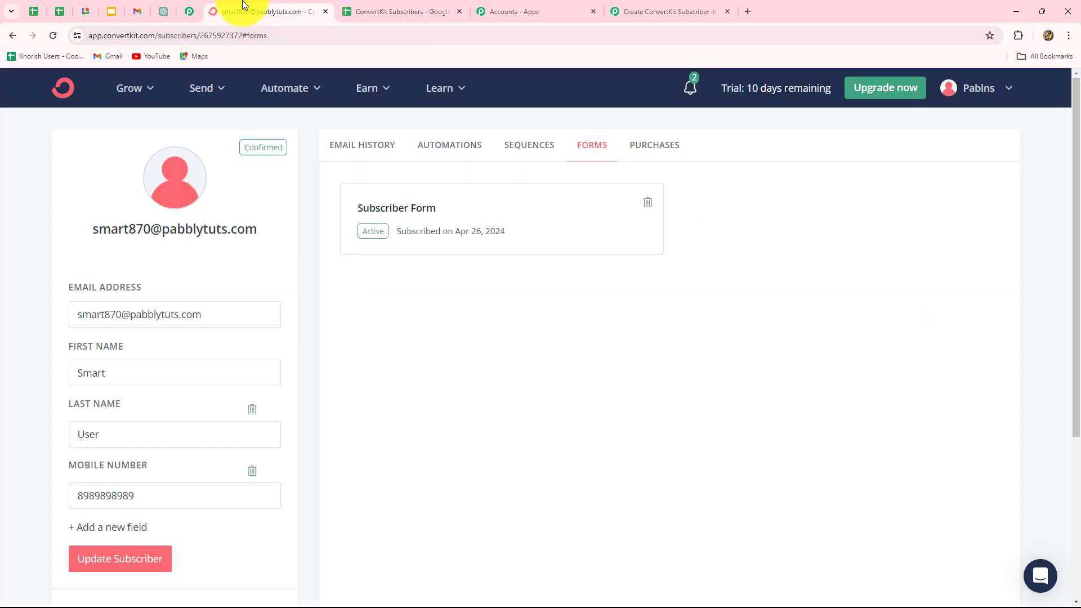
Step: Open the new subscriber in ConvertKit and confirm Advance PHP Course and Subscriber Form memberships
{"action": "left_click", "coordinate": [9, 34]}
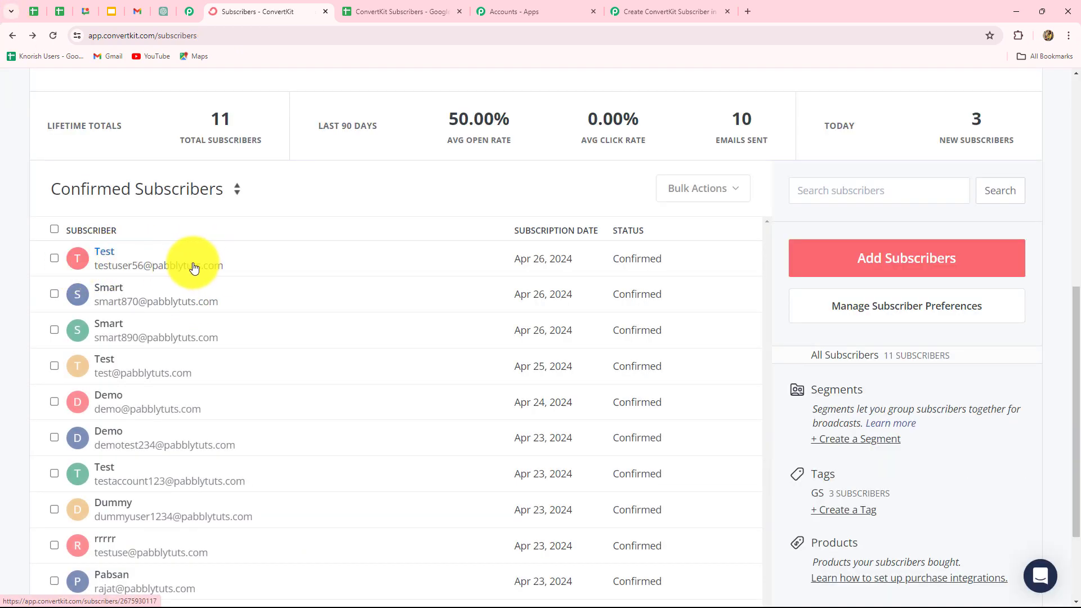
{"action": "left_click", "coordinate": [105, 252]}
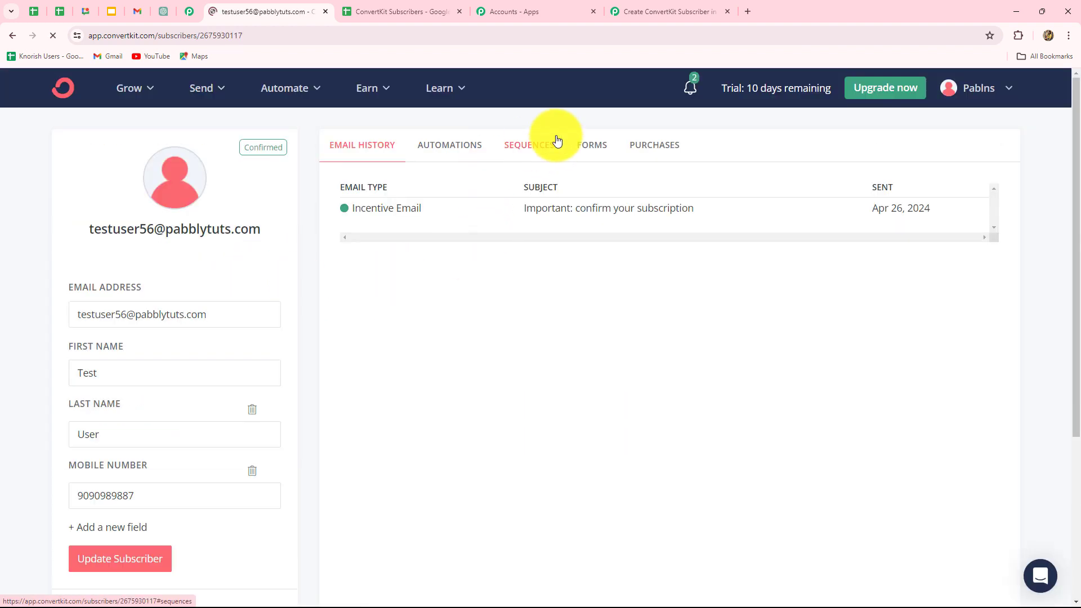
{"action": "left_click", "coordinate": [556, 141]}
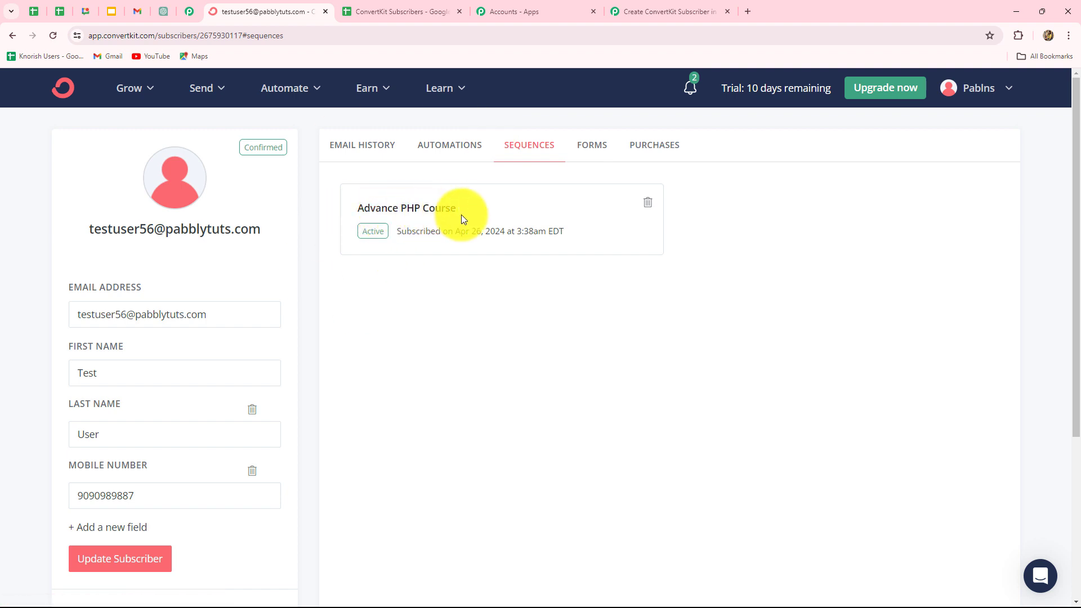
{"action": "left_click", "coordinate": [589, 149]}
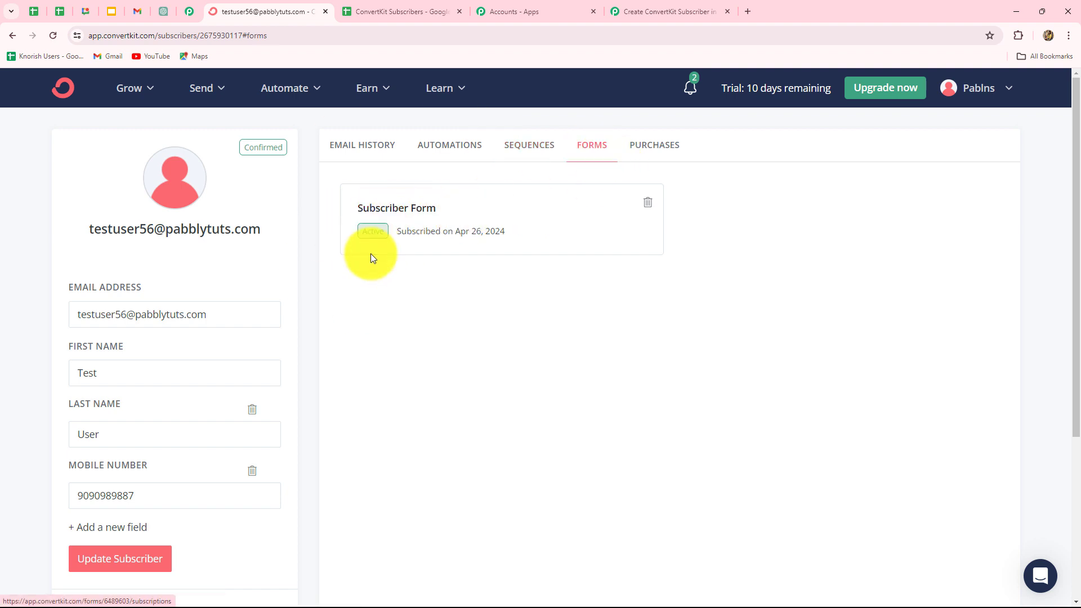
{"action": "left_click", "coordinate": [634, 4]}
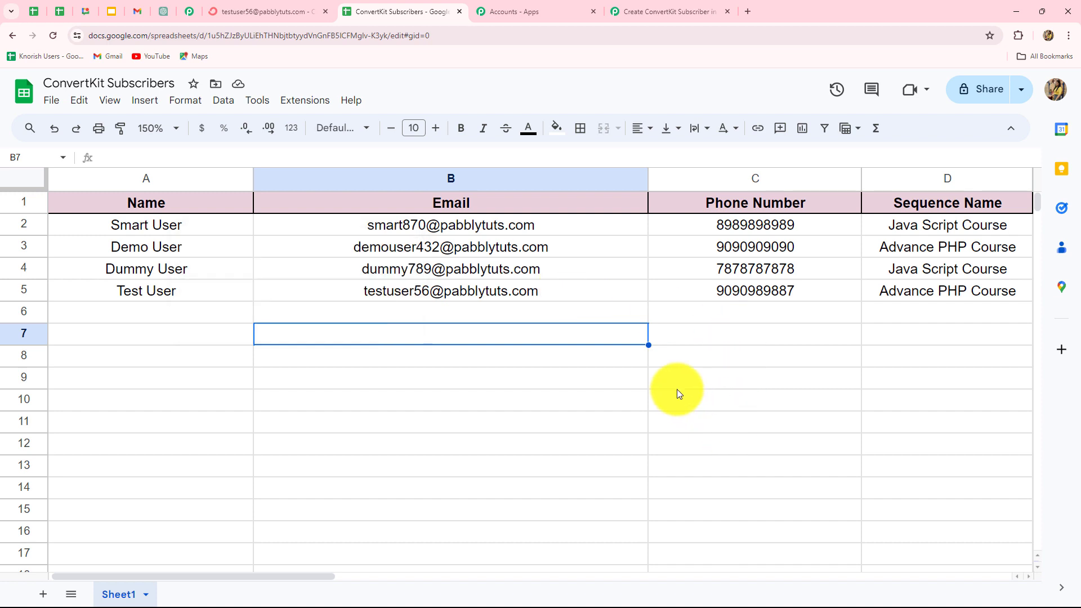
Step: Run Extensions > Pabbly Connect Webhooks > Send All Data, then reopen ConvertKit's subscribers list
{"action": "left_click", "coordinate": [303, 101]}
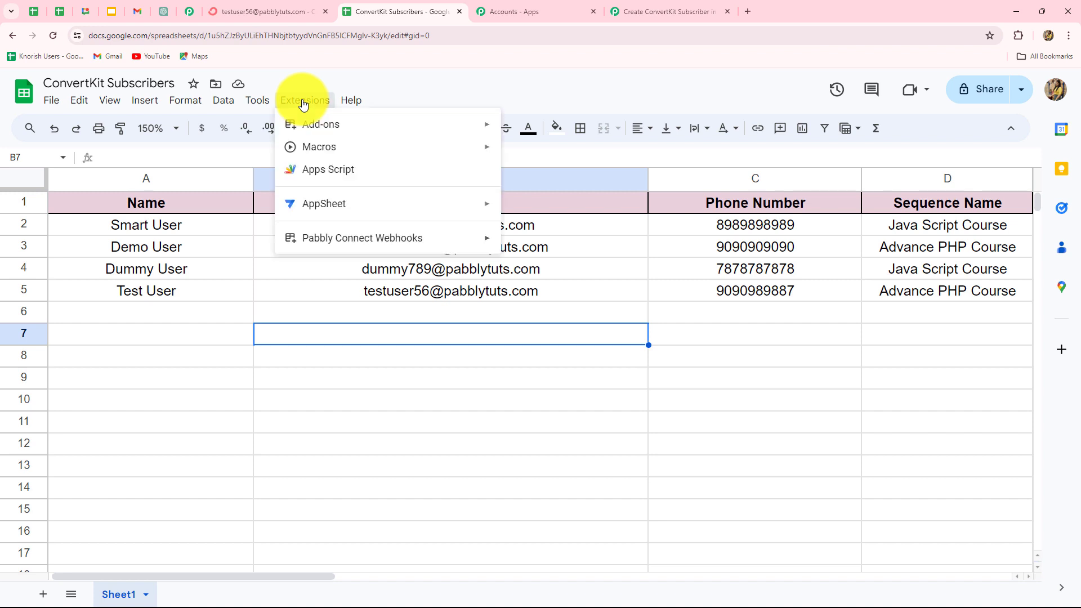
{"action": "mouse_move", "coordinate": [293, 236]}
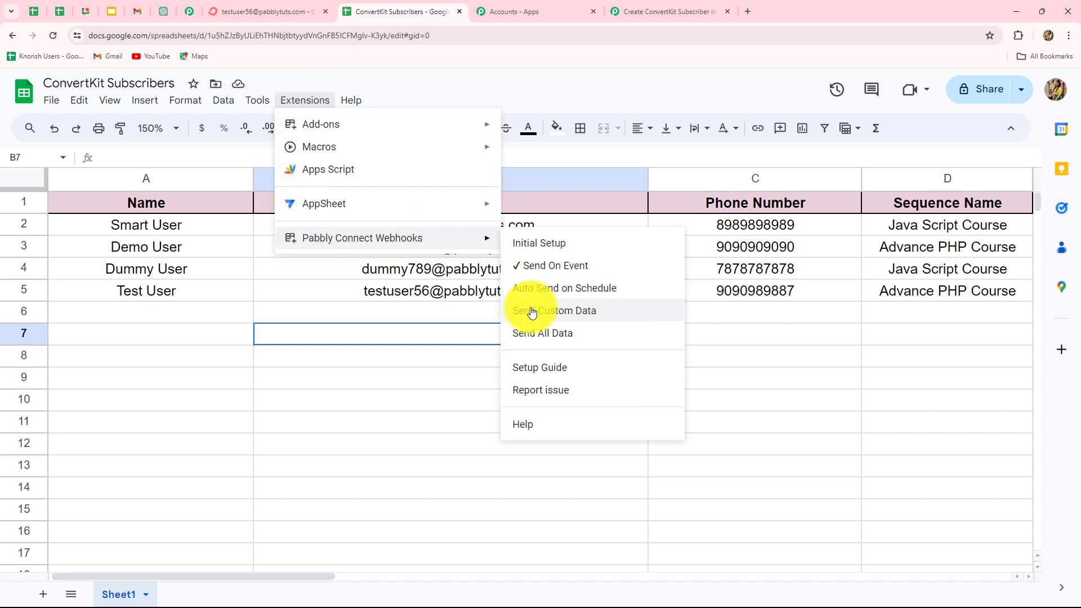
{"action": "left_click", "coordinate": [529, 333]}
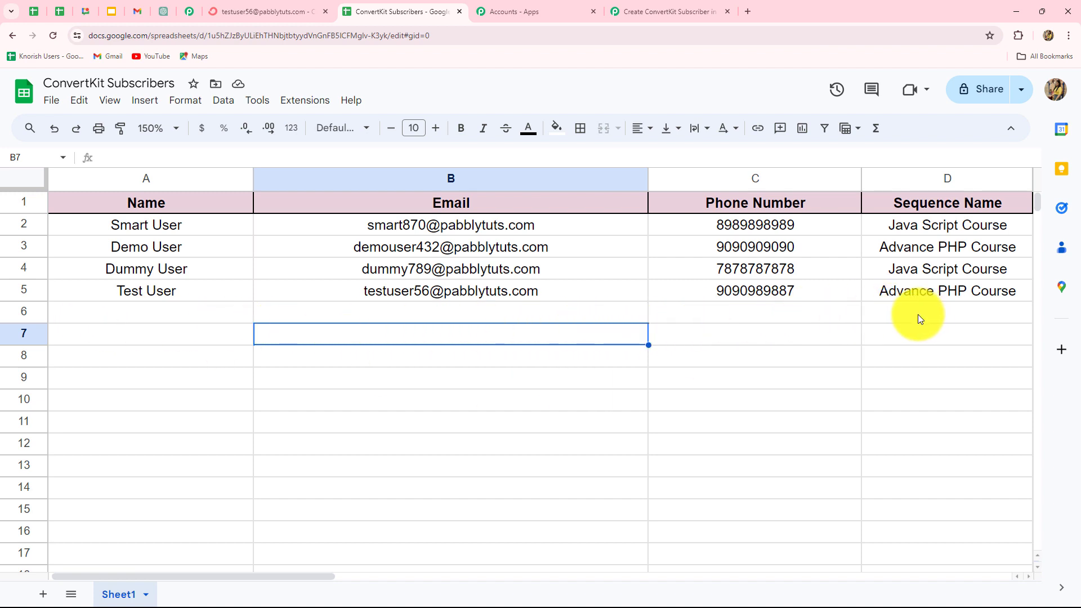
{"action": "left_click", "coordinate": [278, 10]}
{"action": "key", "text": "alt+Left"}
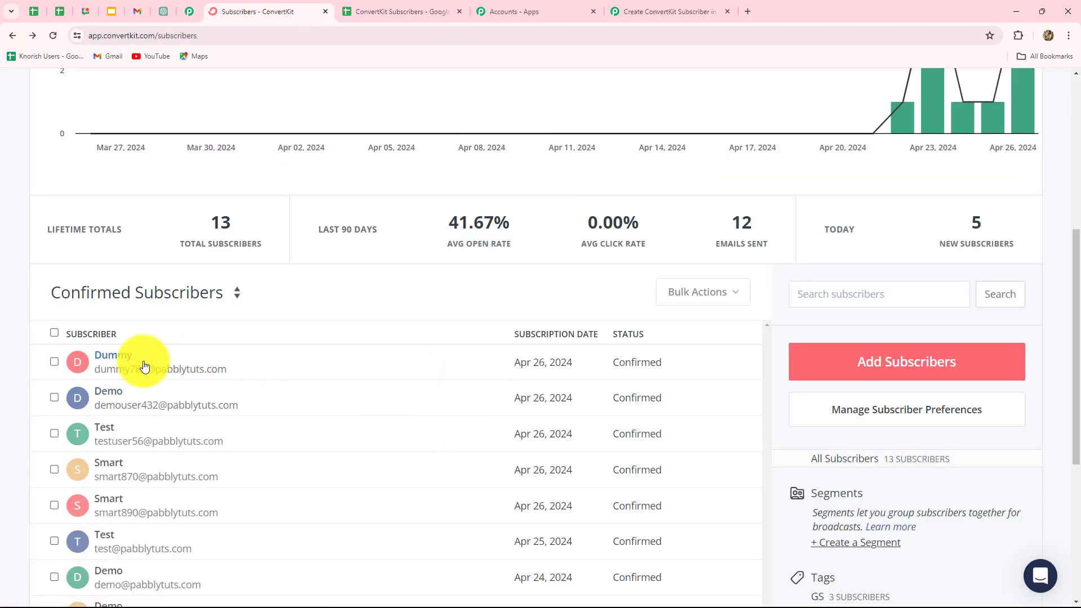
Step: Check the Dummy subscriber's sequences and forms in ConvertKit, then return to Pabbly Connect
{"action": "left_click", "coordinate": [121, 354]}
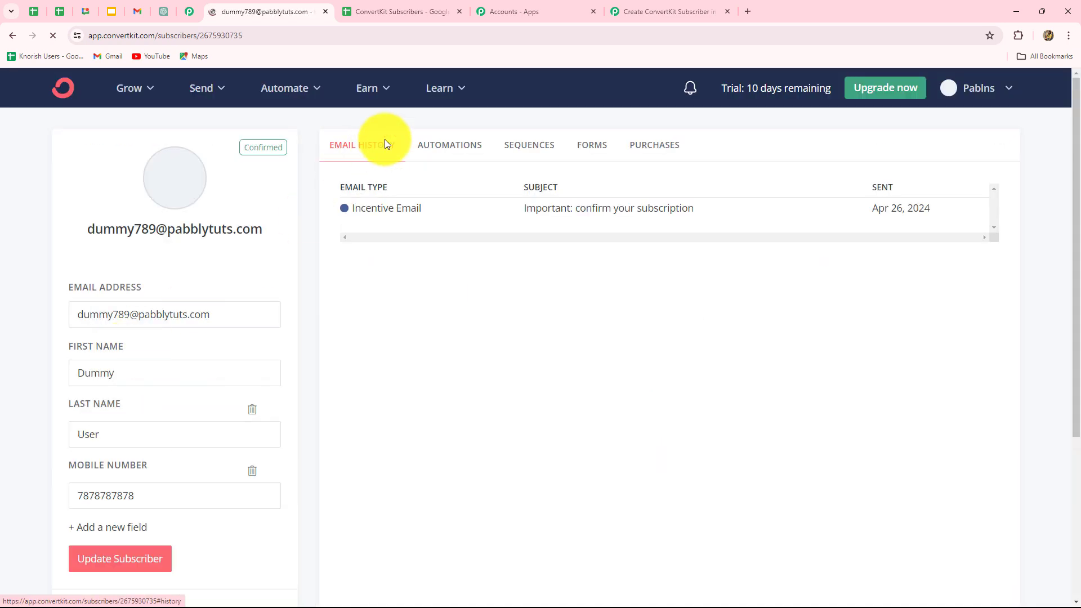
{"action": "left_click", "coordinate": [521, 145]}
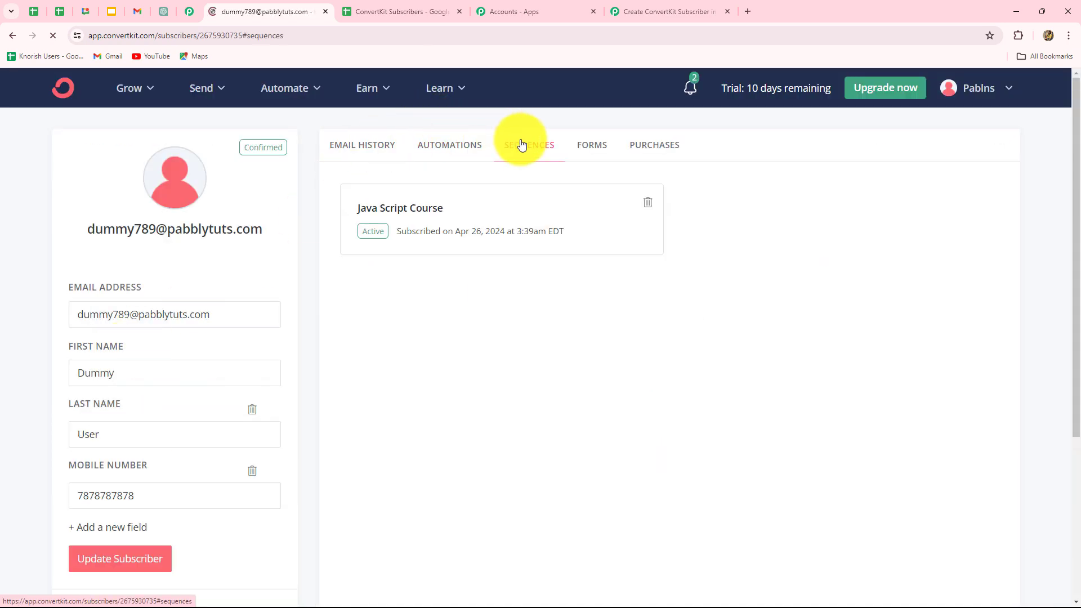
{"action": "left_click", "coordinate": [592, 145]}
{"action": "key", "text": "alt+Left"}
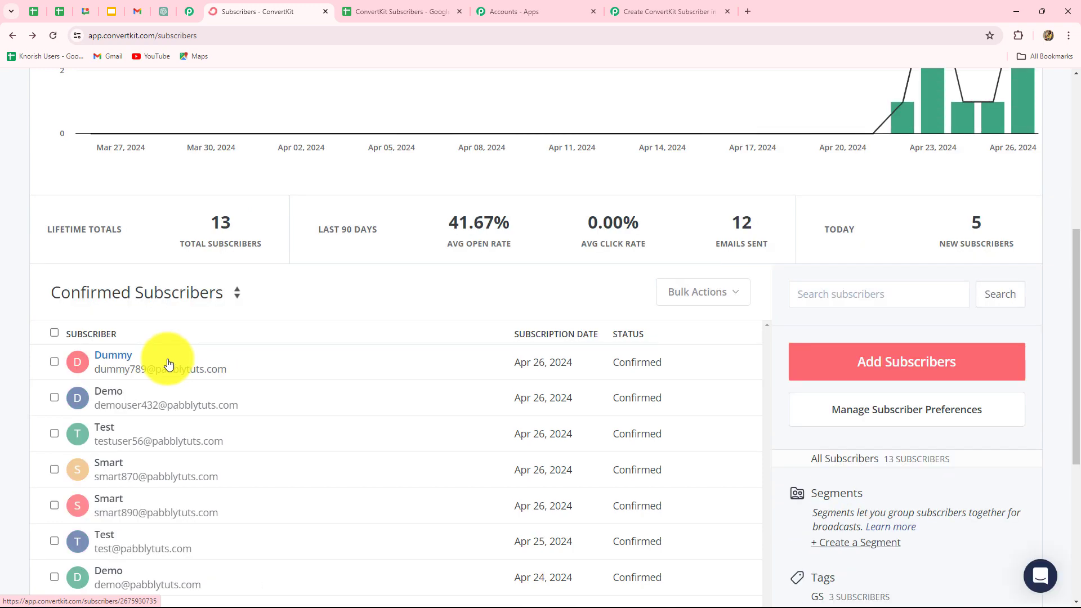
{"action": "left_click", "coordinate": [647, 4]}
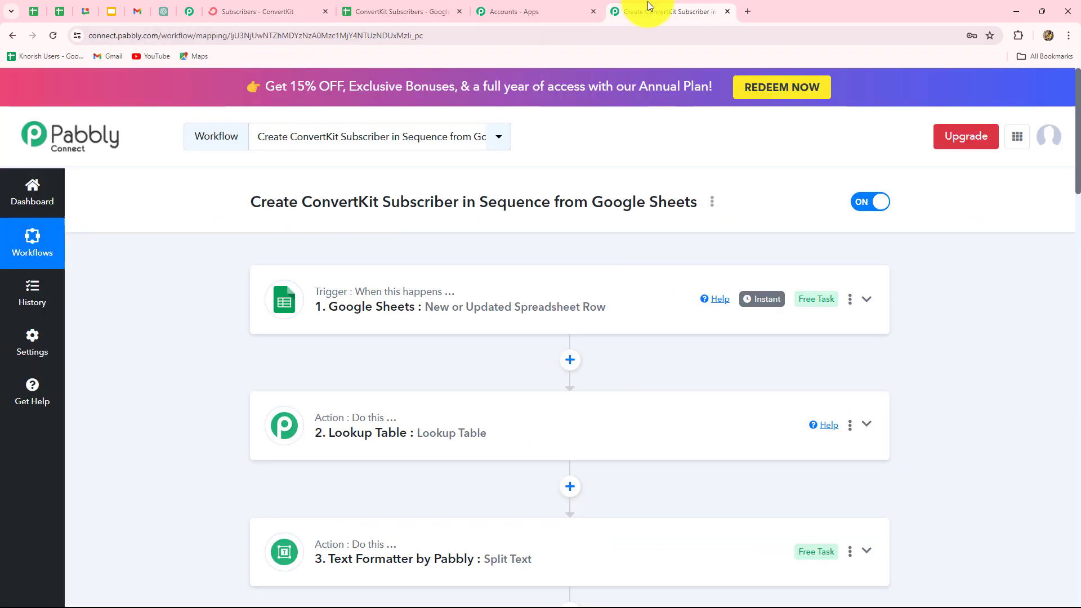
{"action": "scroll", "coordinate": [1025, 440], "scroll_direction": "down", "scroll_amount": 4}
{"action": "scroll", "coordinate": [1049, 447], "scroll_direction": "up", "scroll_amount": 5}
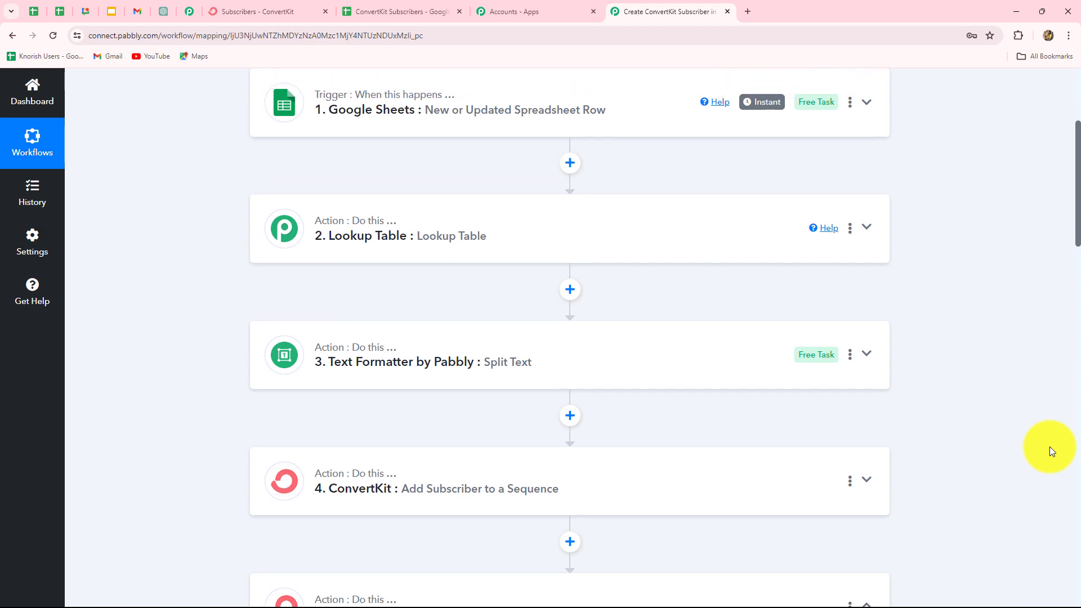
{"action": "scroll", "coordinate": [1049, 447], "scroll_direction": "down", "scroll_amount": 3}
{"action": "scroll", "coordinate": [1050, 447], "scroll_direction": "down", "scroll_amount": 1}
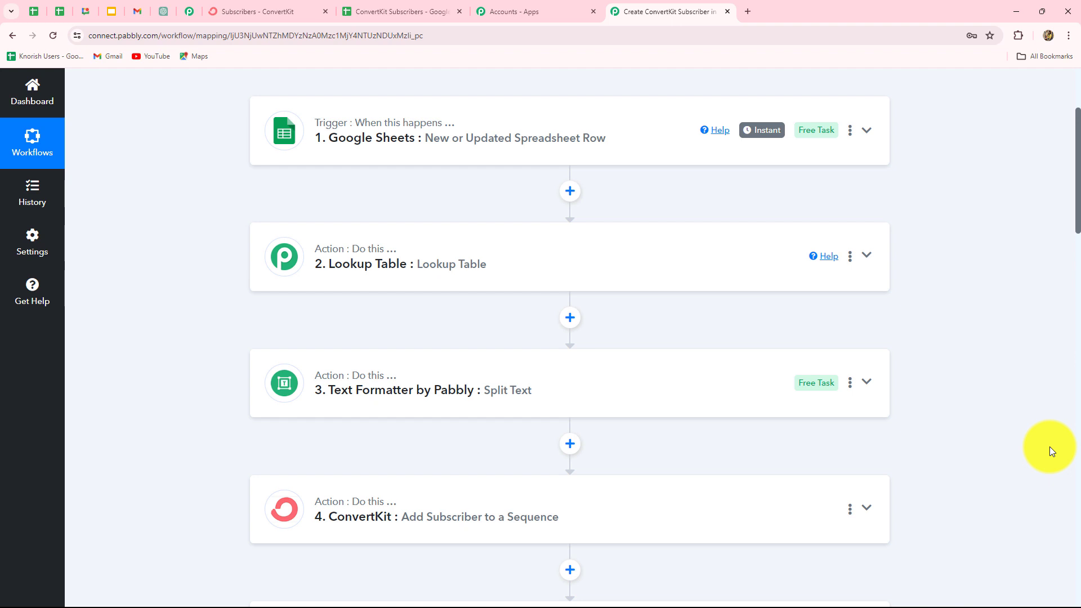
{"action": "scroll", "coordinate": [1049, 447], "scroll_direction": "down", "scroll_amount": 4}
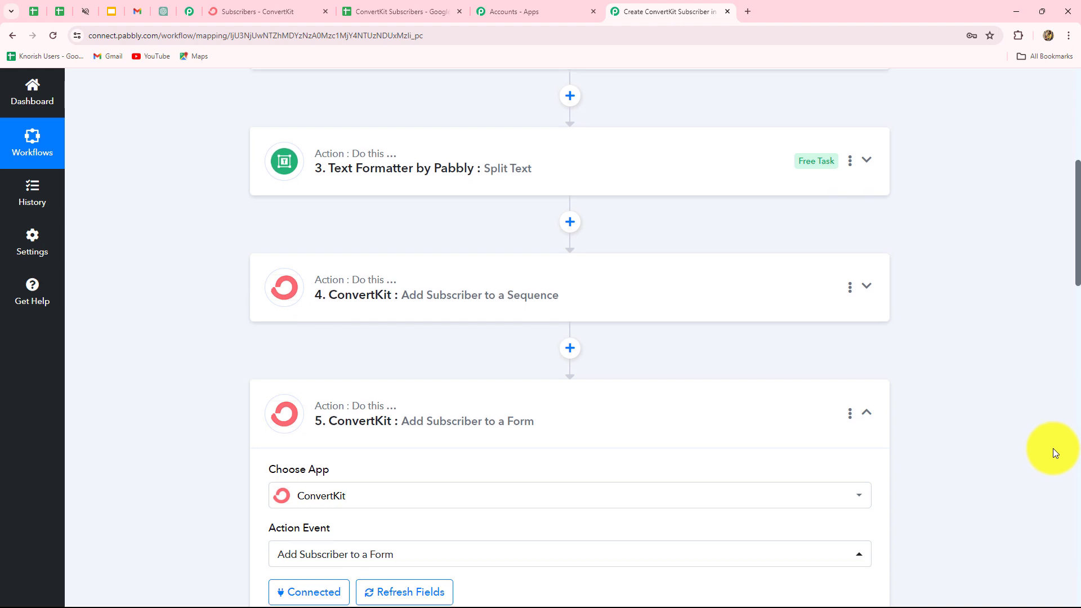
{"action": "scroll", "coordinate": [1053, 448], "scroll_direction": "up", "scroll_amount": 6}
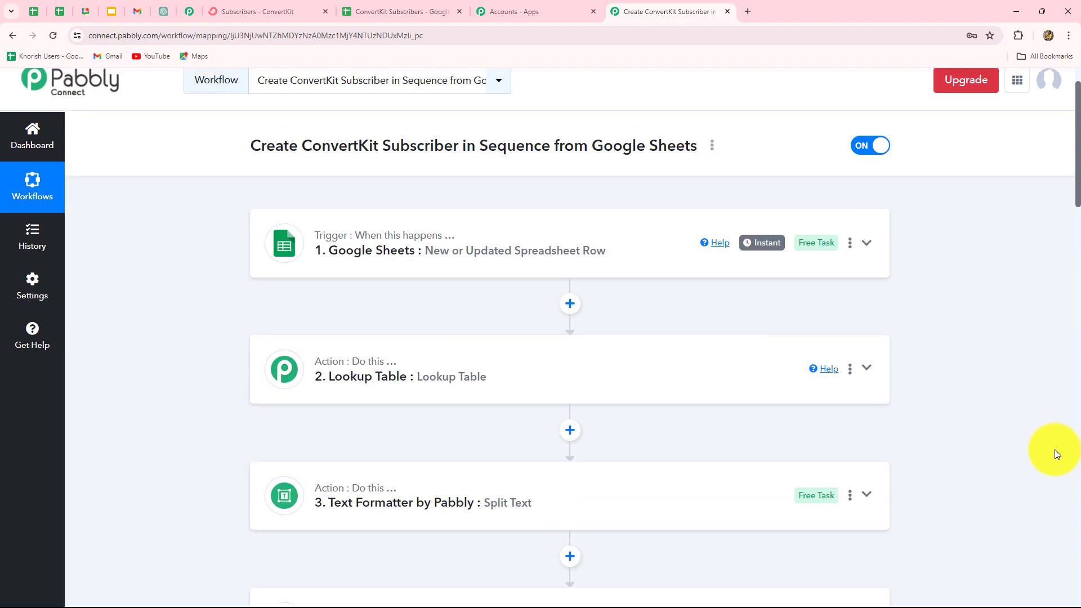